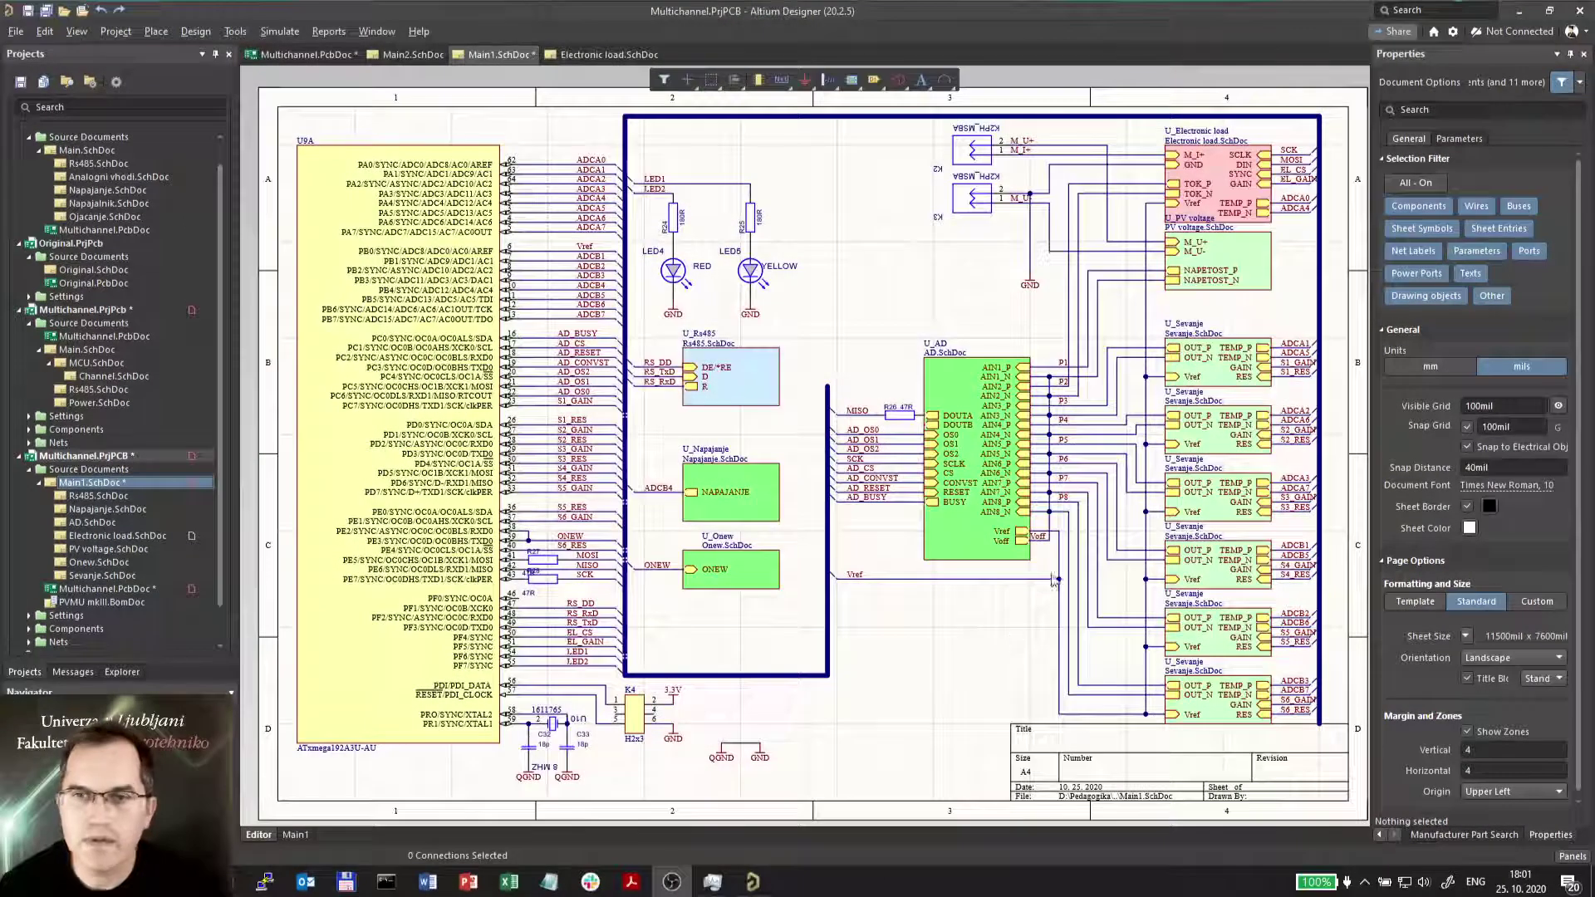
Delete the five lower Sevanje sheet symbols.
right_click_drag(952, 679, 790, 670)
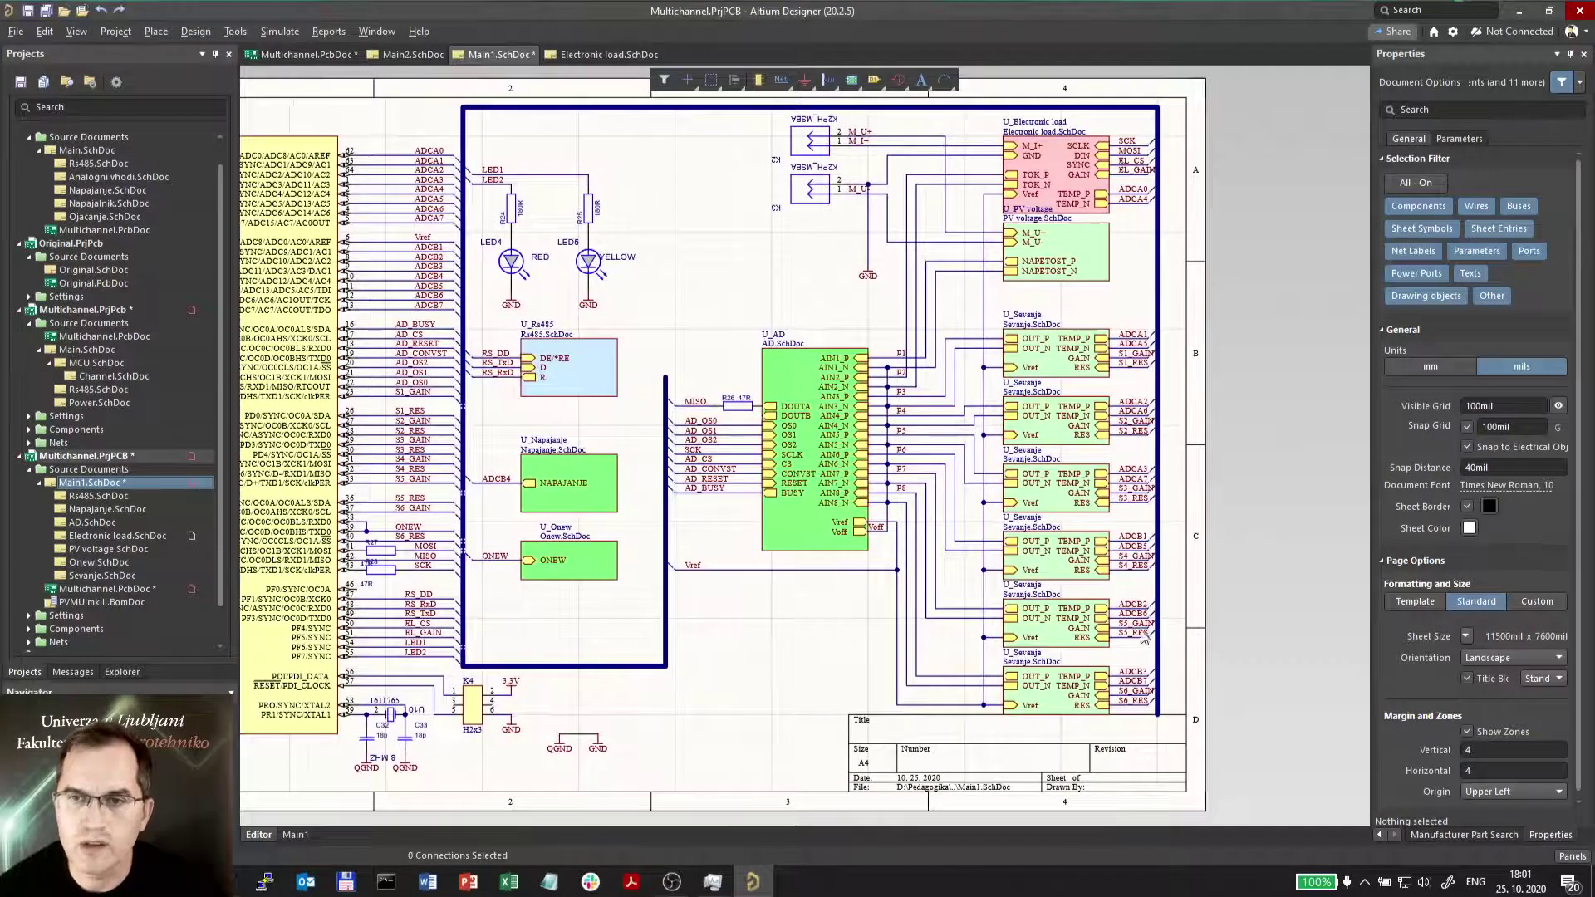
scroll(1144, 635, "up", 2, "ctrl")
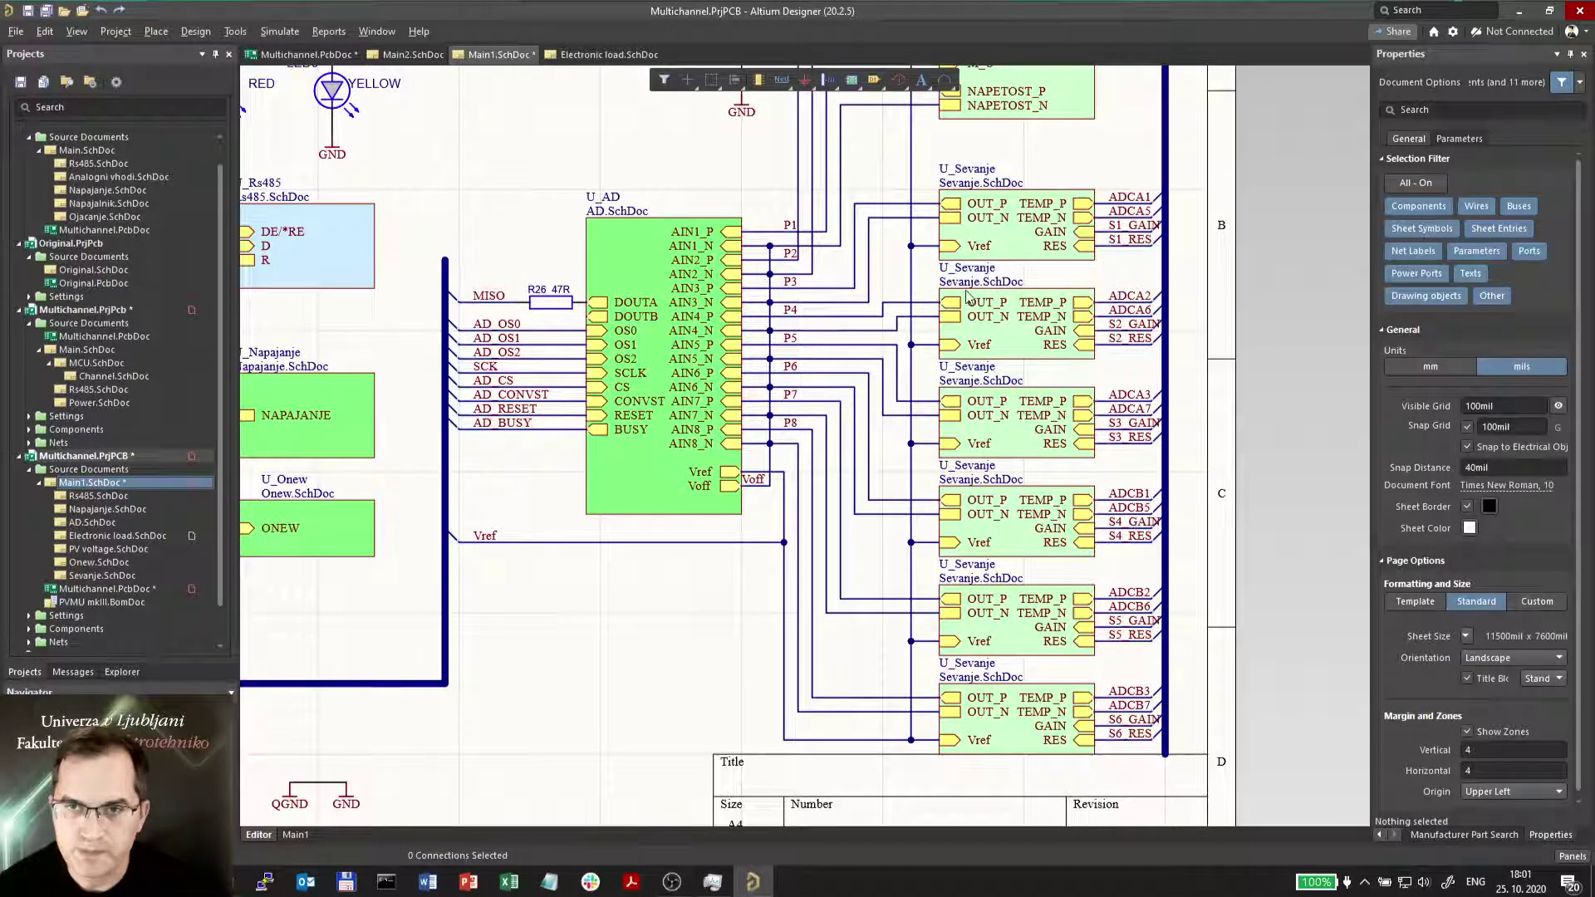
scroll(1193, 739, "up", 1, "ctrl")
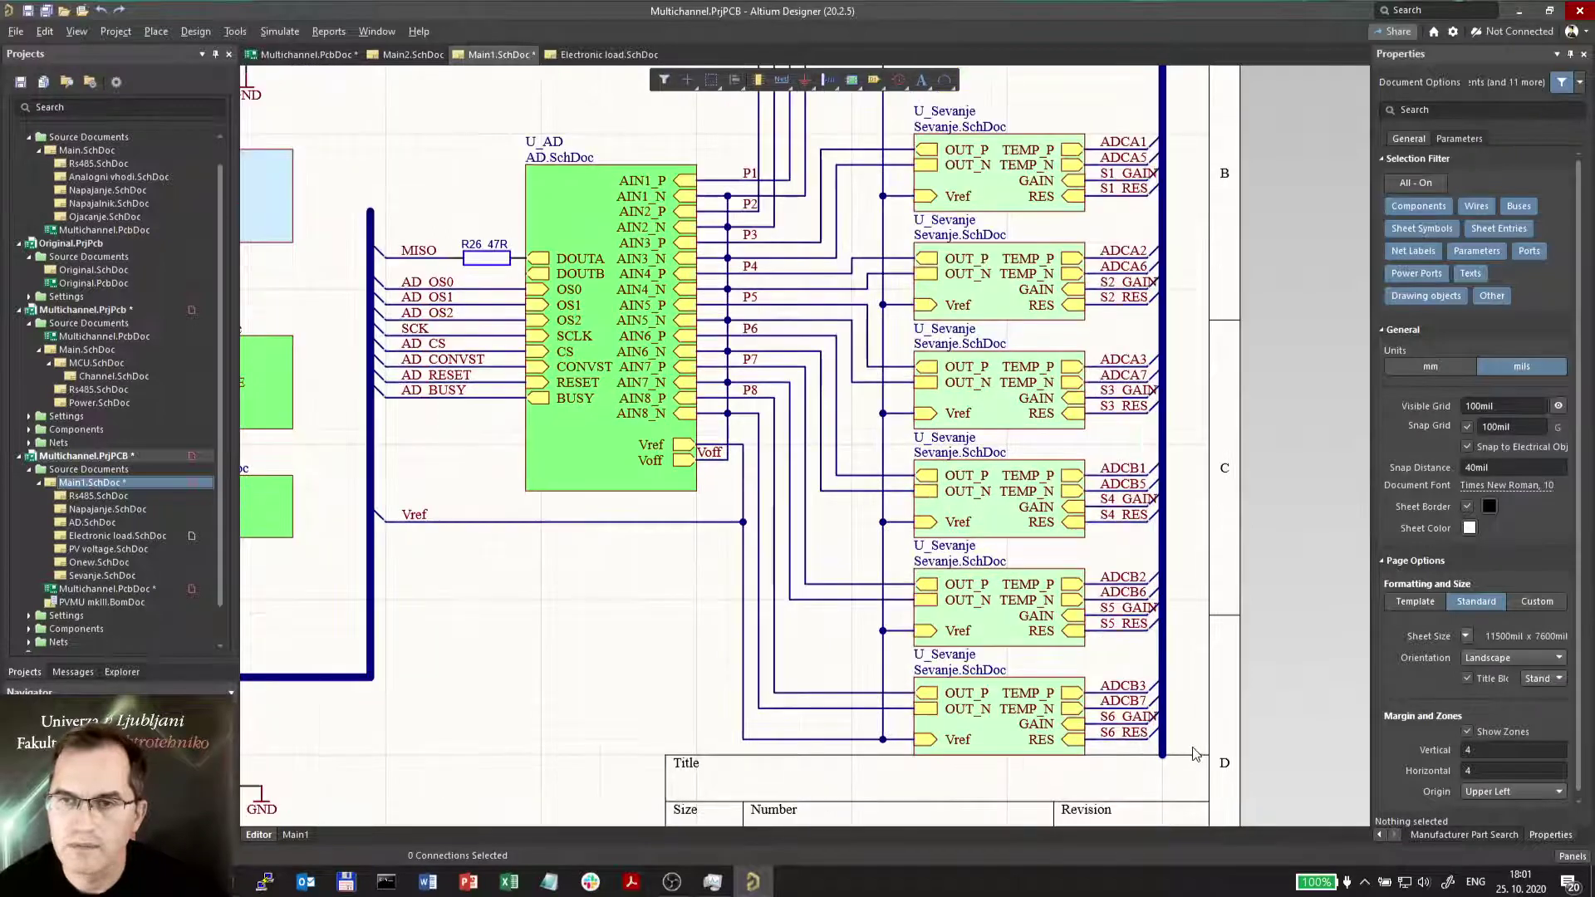
left_click_drag(857, 241, 1208, 773)
key("Delete")
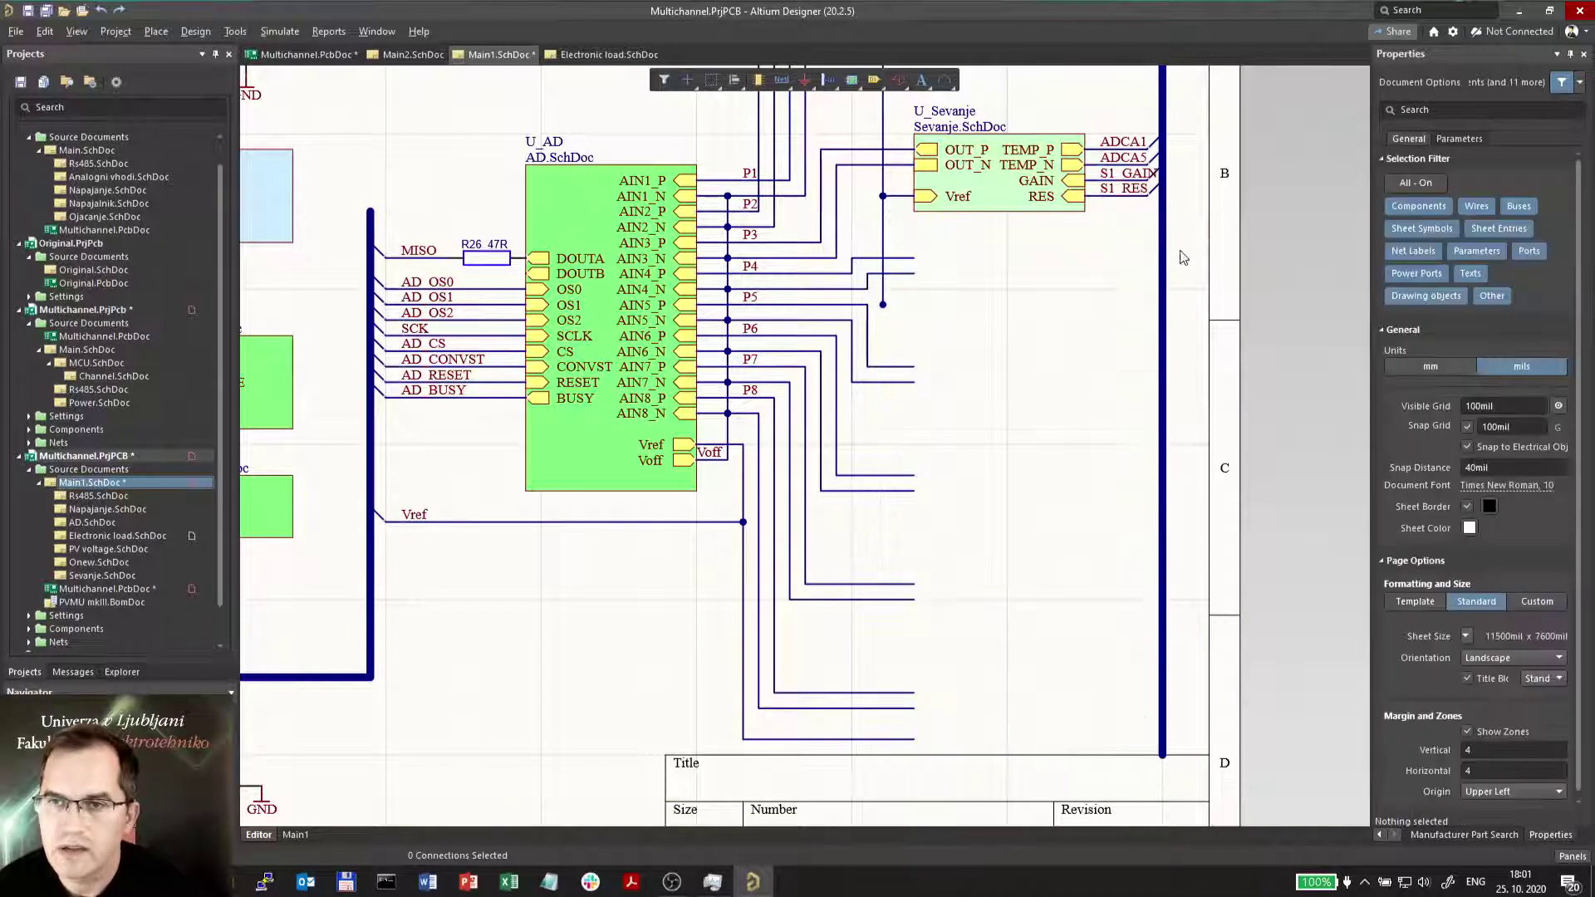
Delete the leftover net labels and OUT_P, OUT_N, Vref wires, then move U_Sevanje beside U_AD.
left_click_drag(1072, 108, 1159, 204)
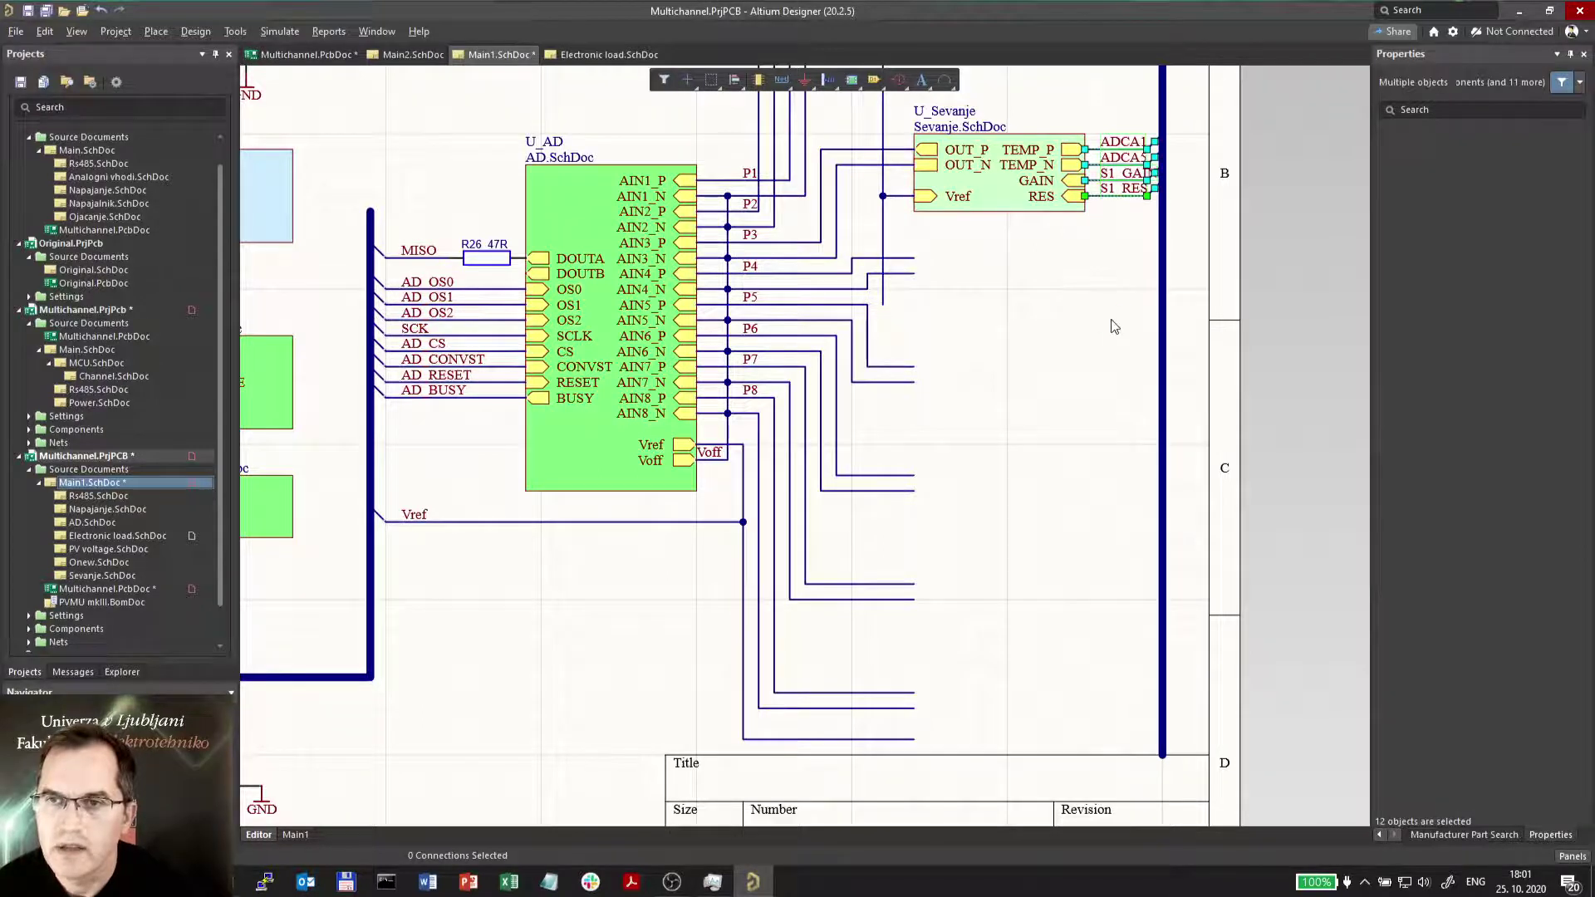
key("Delete")
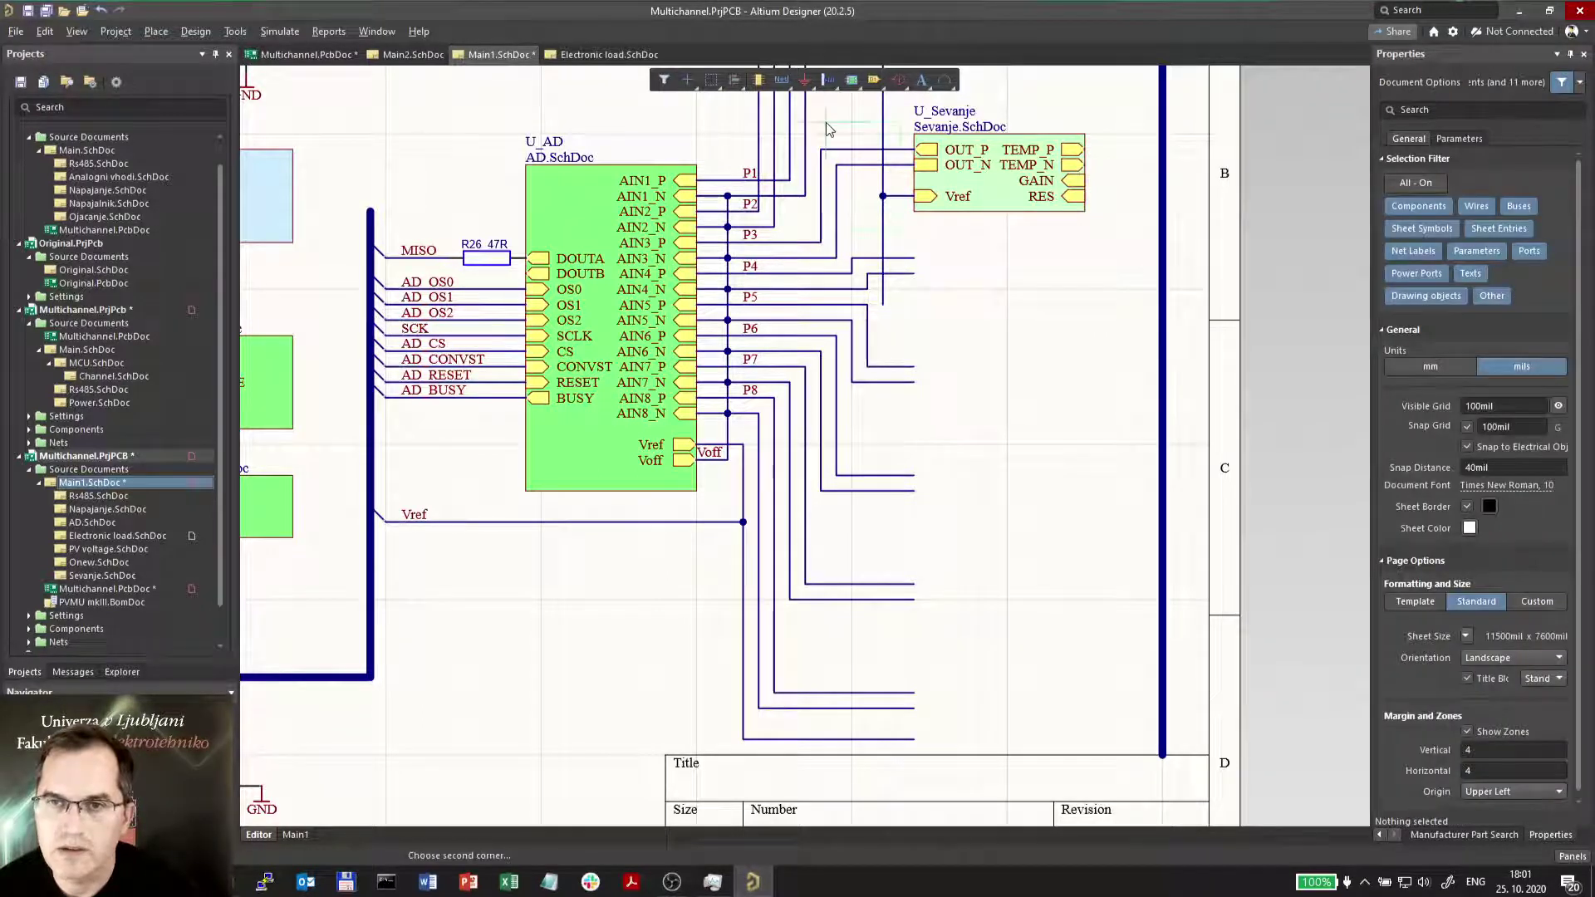
left_click_drag(818, 125, 711, 771)
key("Delete")
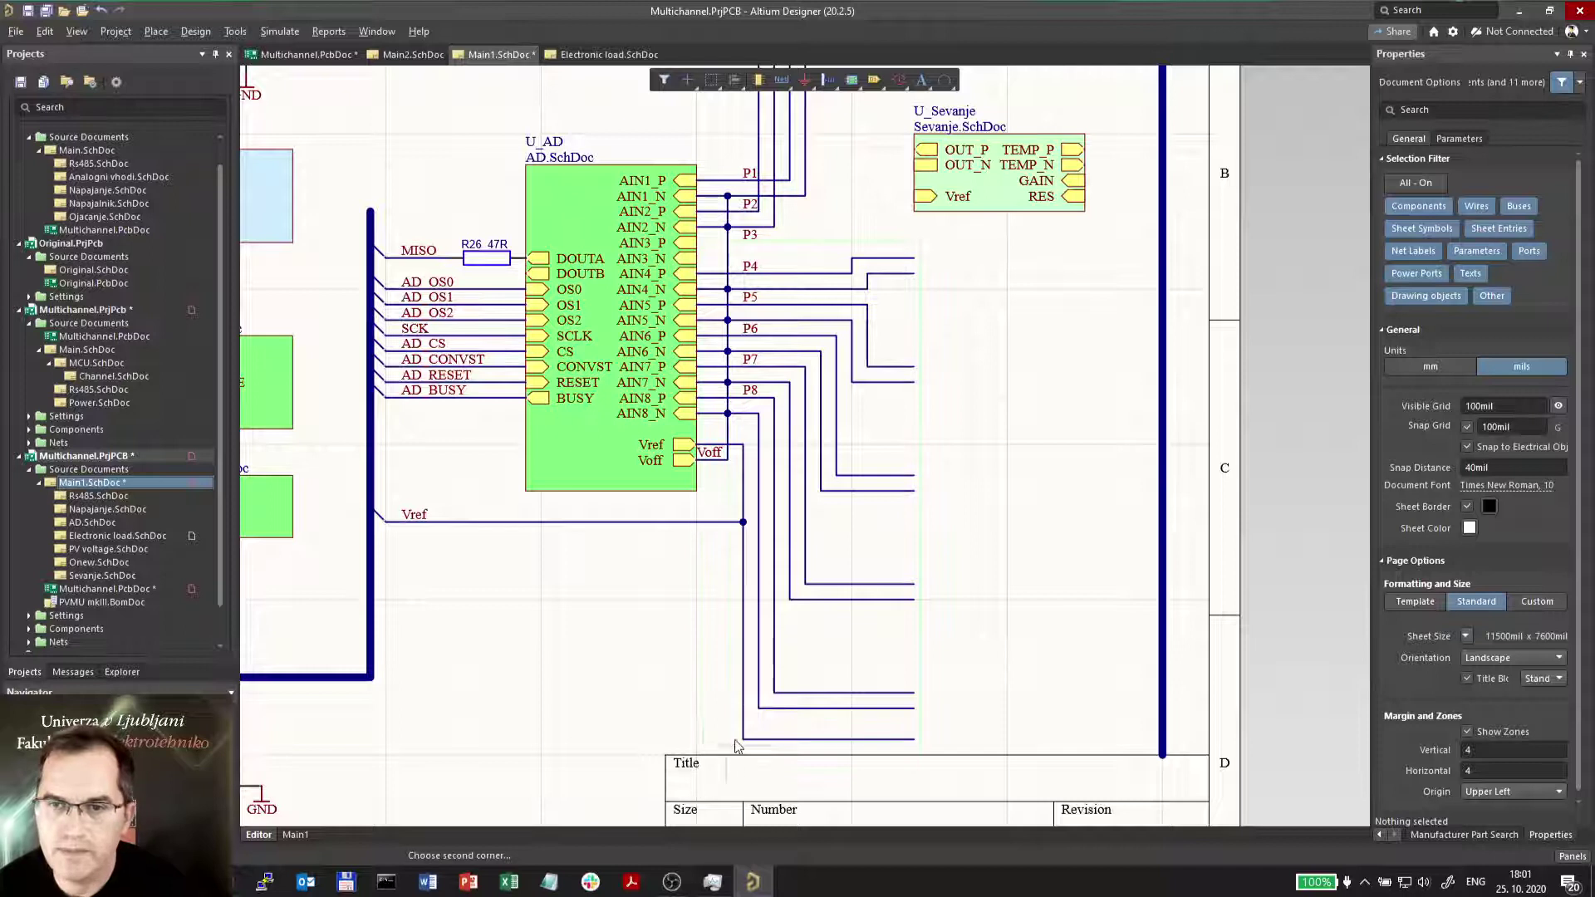
key("Delete")
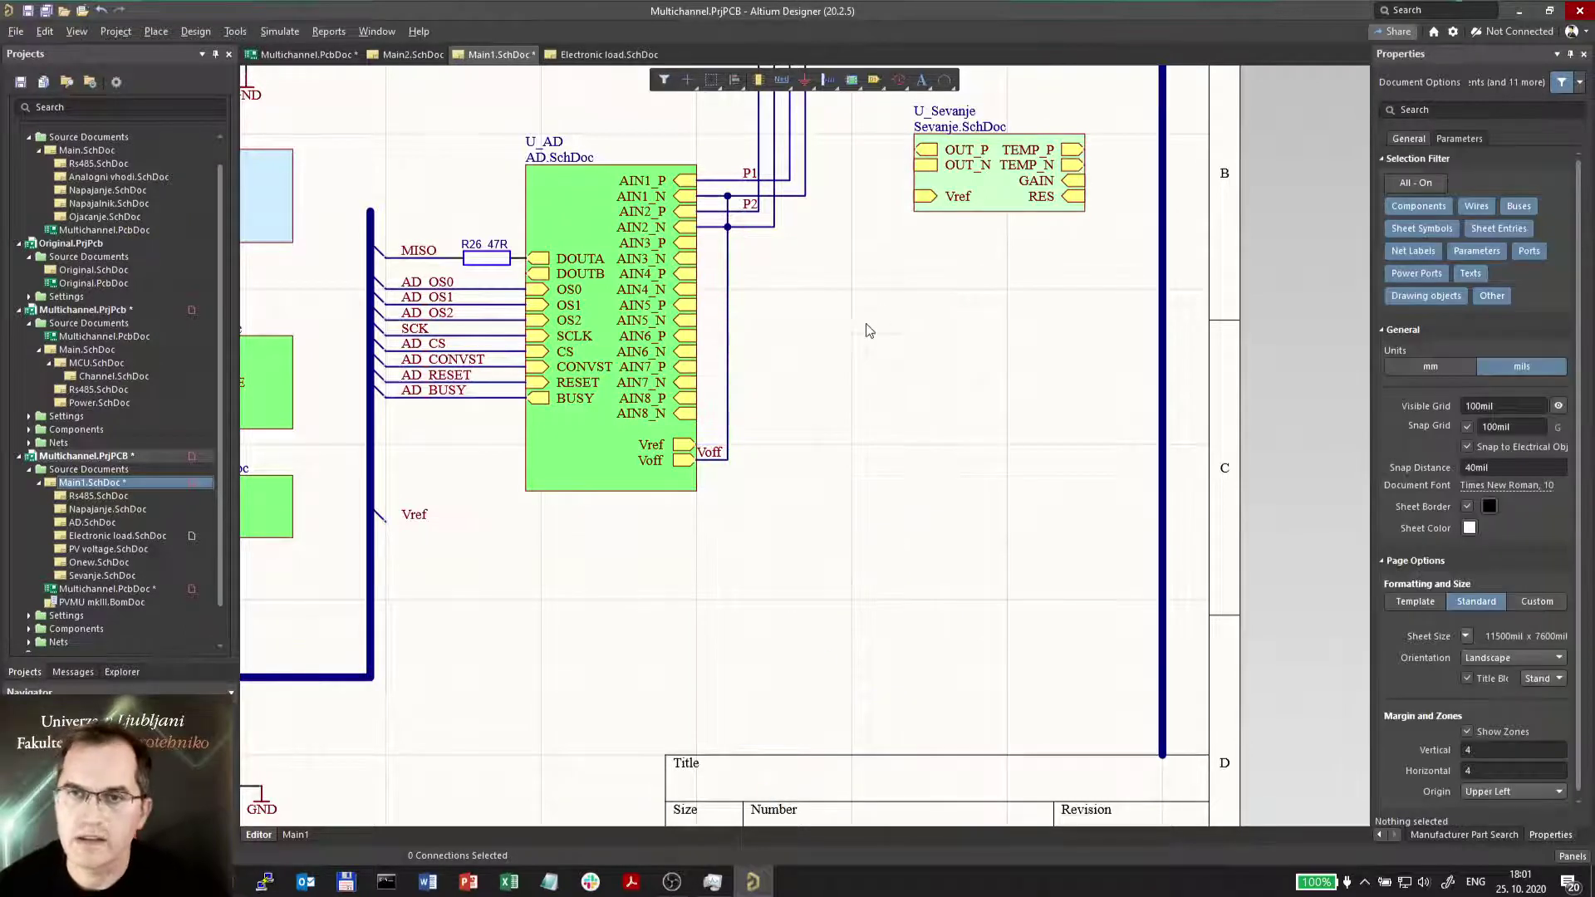
scroll(865, 327, "up", 3)
left_click_drag(917, 353, 1000, 508)
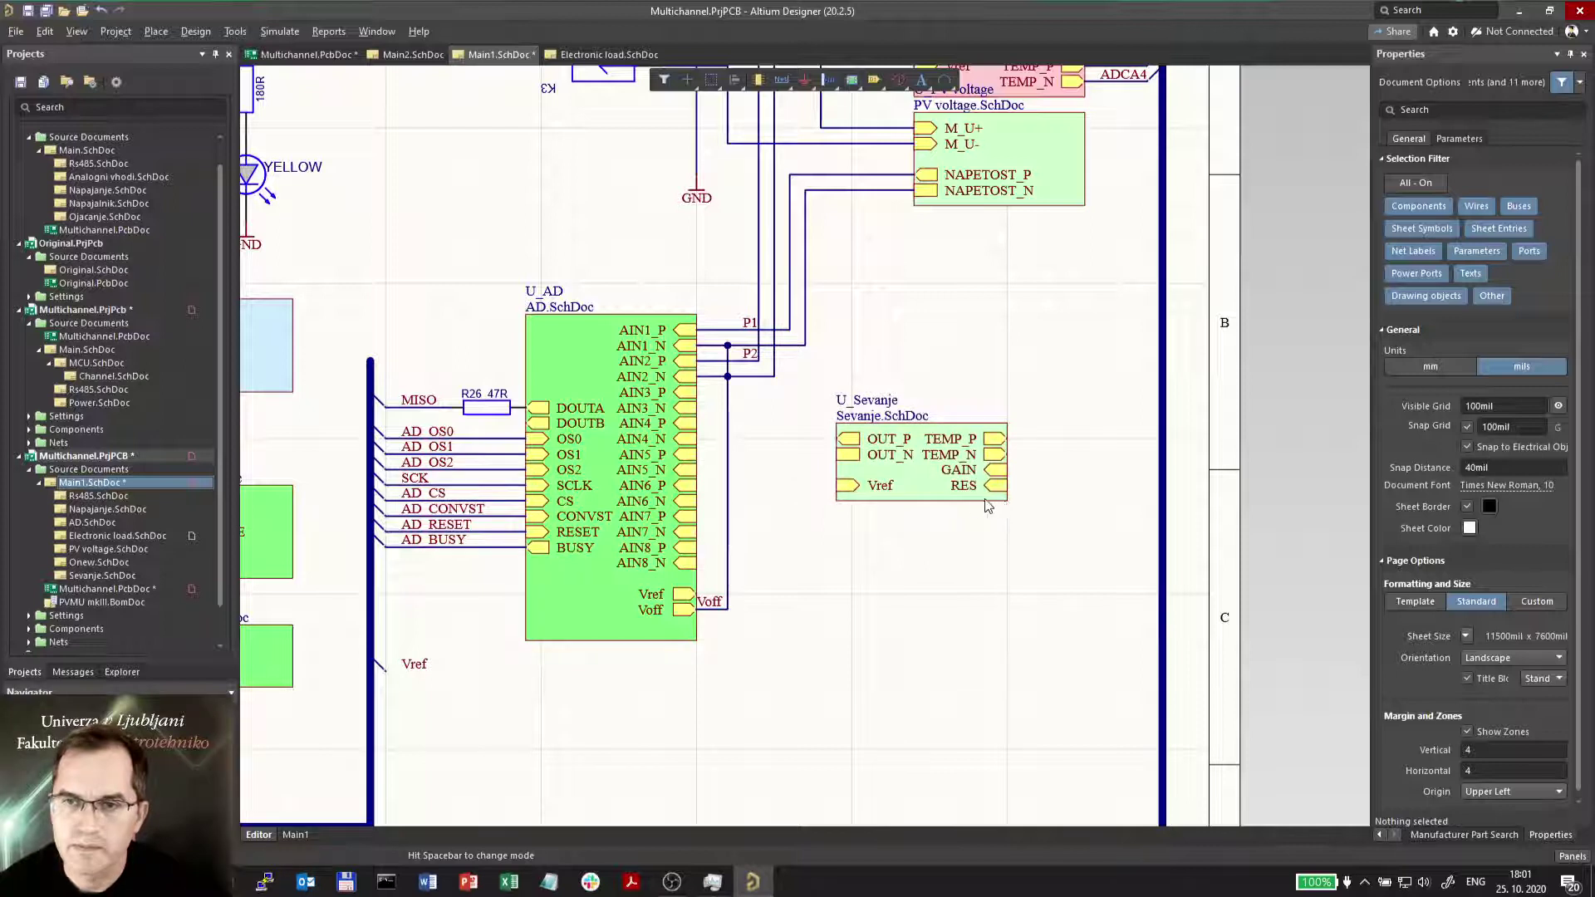
Enlarge the U_Sevanje sheet symbol by dragging its corner.
left_click(979, 492)
left_click_drag(1007, 500, 1113, 562)
left_click_drag(1120, 492, 1090, 491)
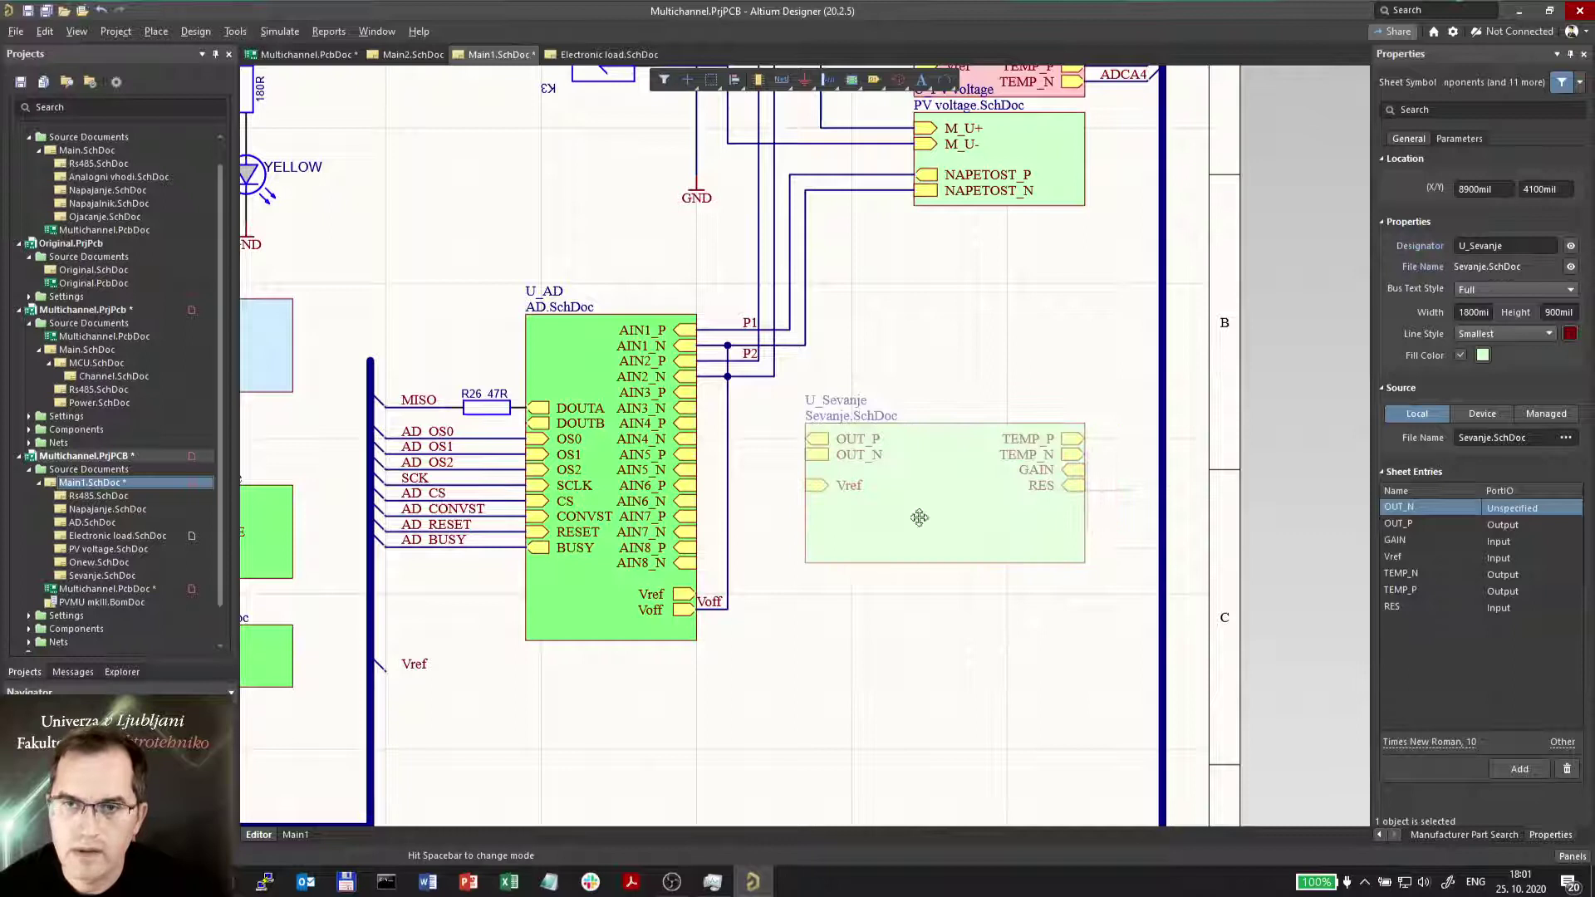
left_click(947, 363)
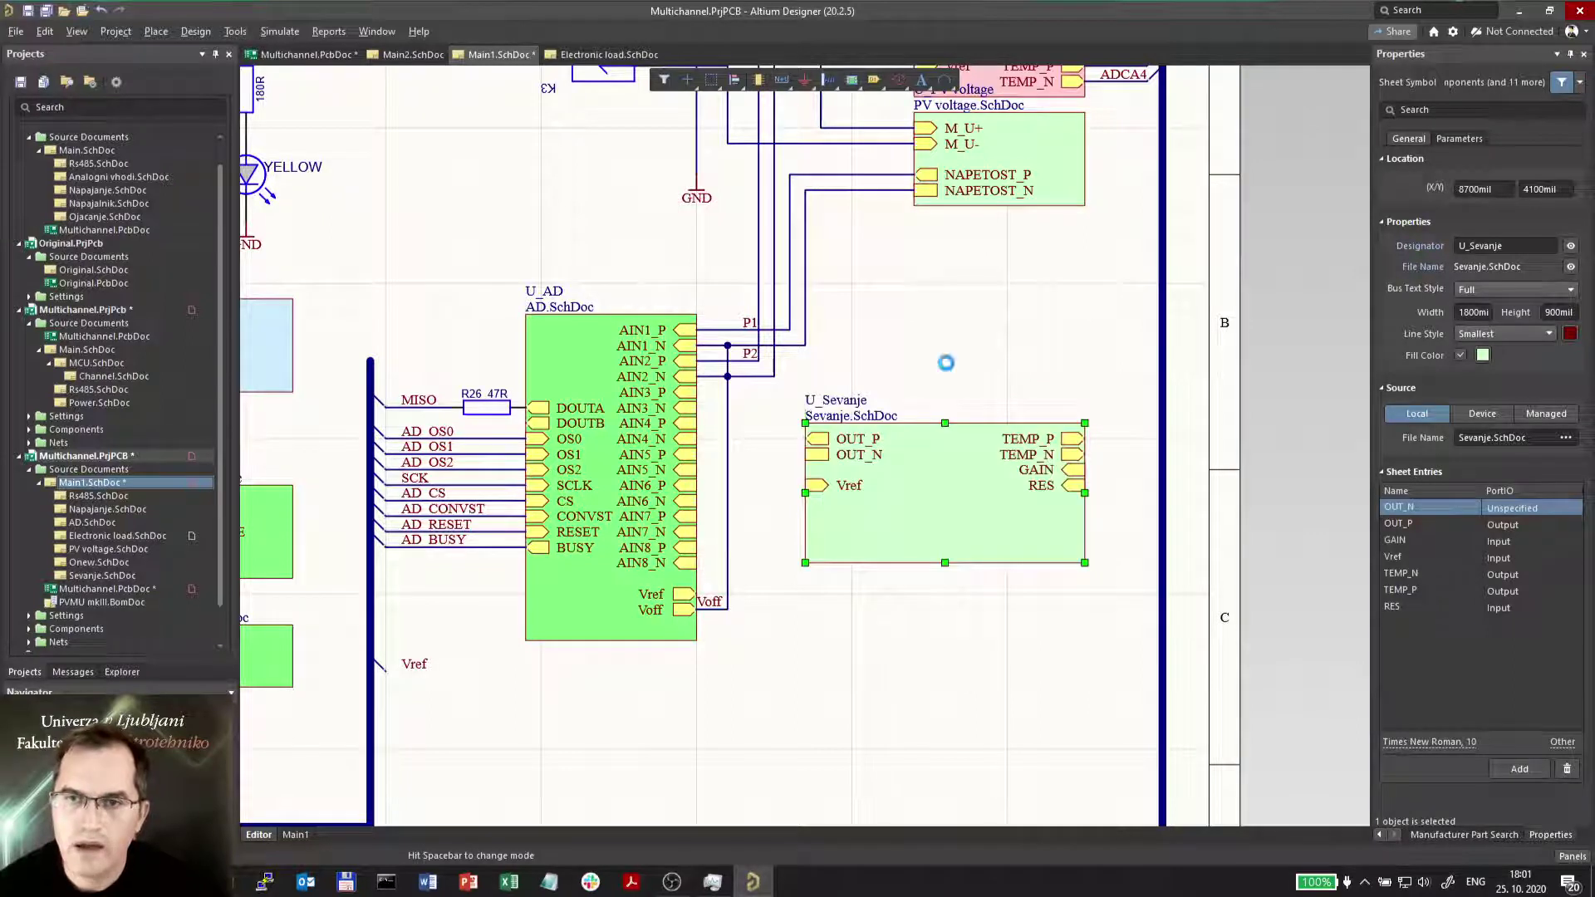
Rename the sheet symbol designator from U_Sevanje to REPEAT(Sevanje,1,6).
double_click(827, 405)
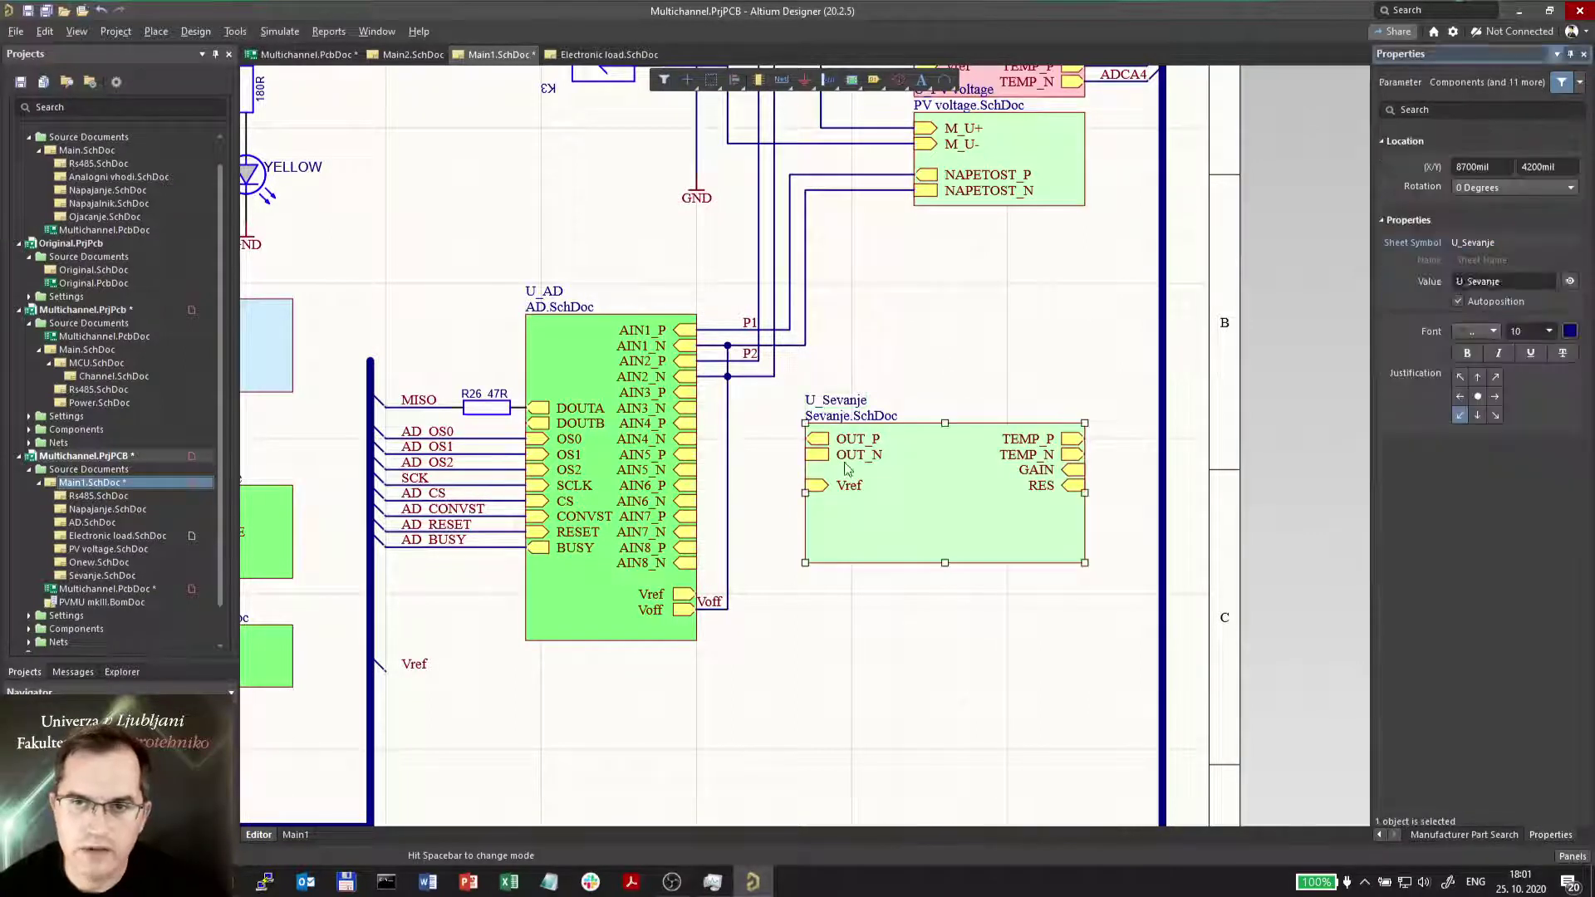
left_click(1471, 284)
key("BackSpace")
key("BackSpace")
type("REPEAT")
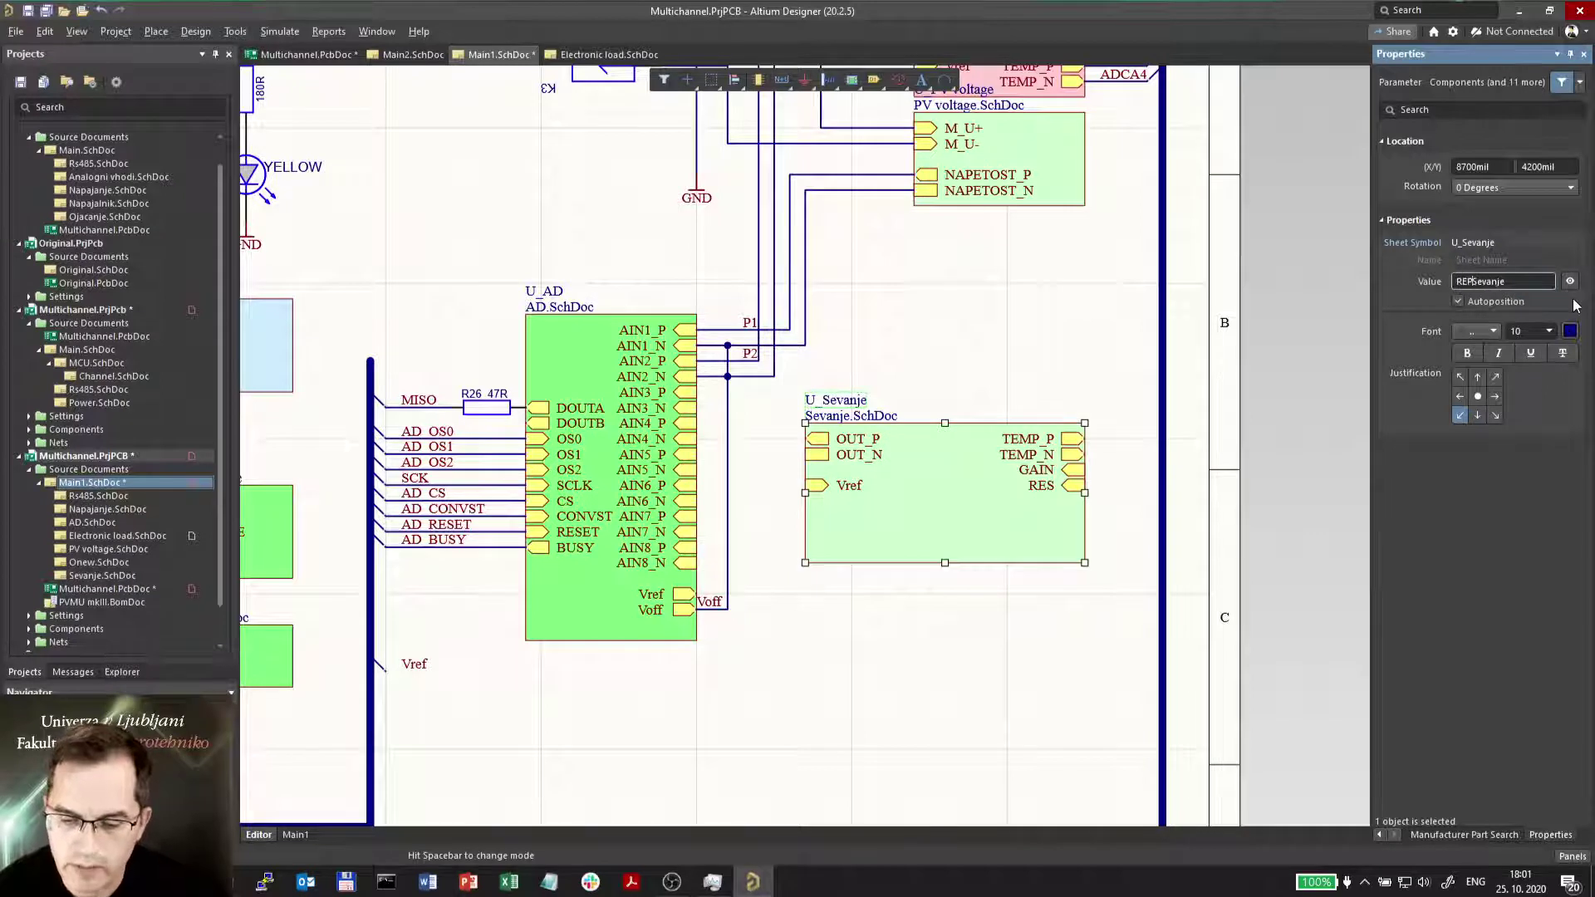
type("(")
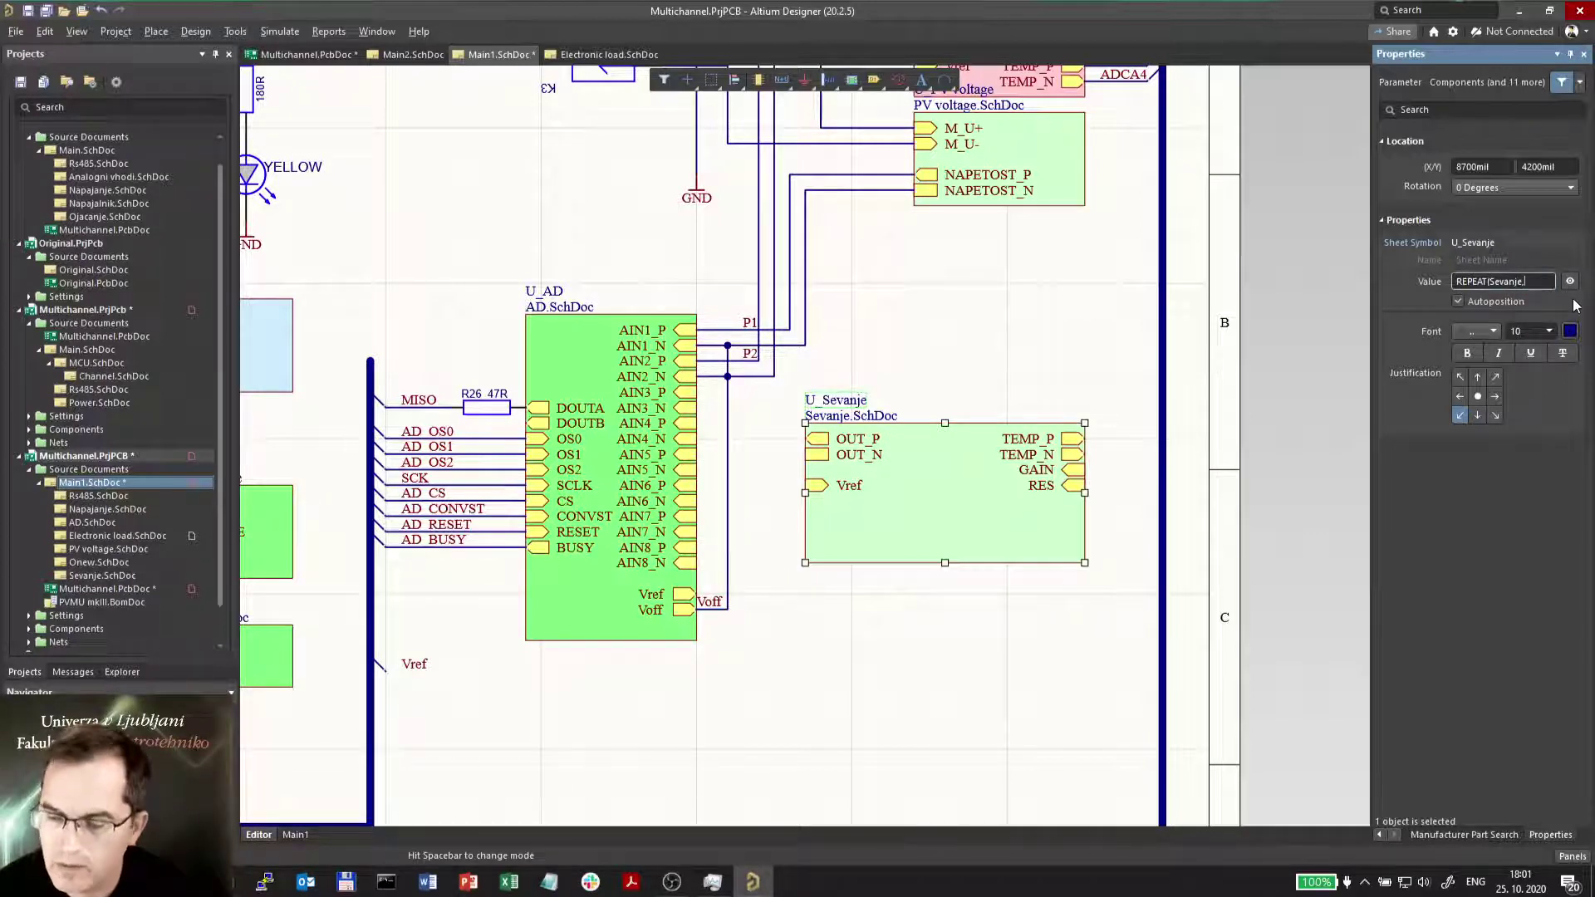
key("Return")
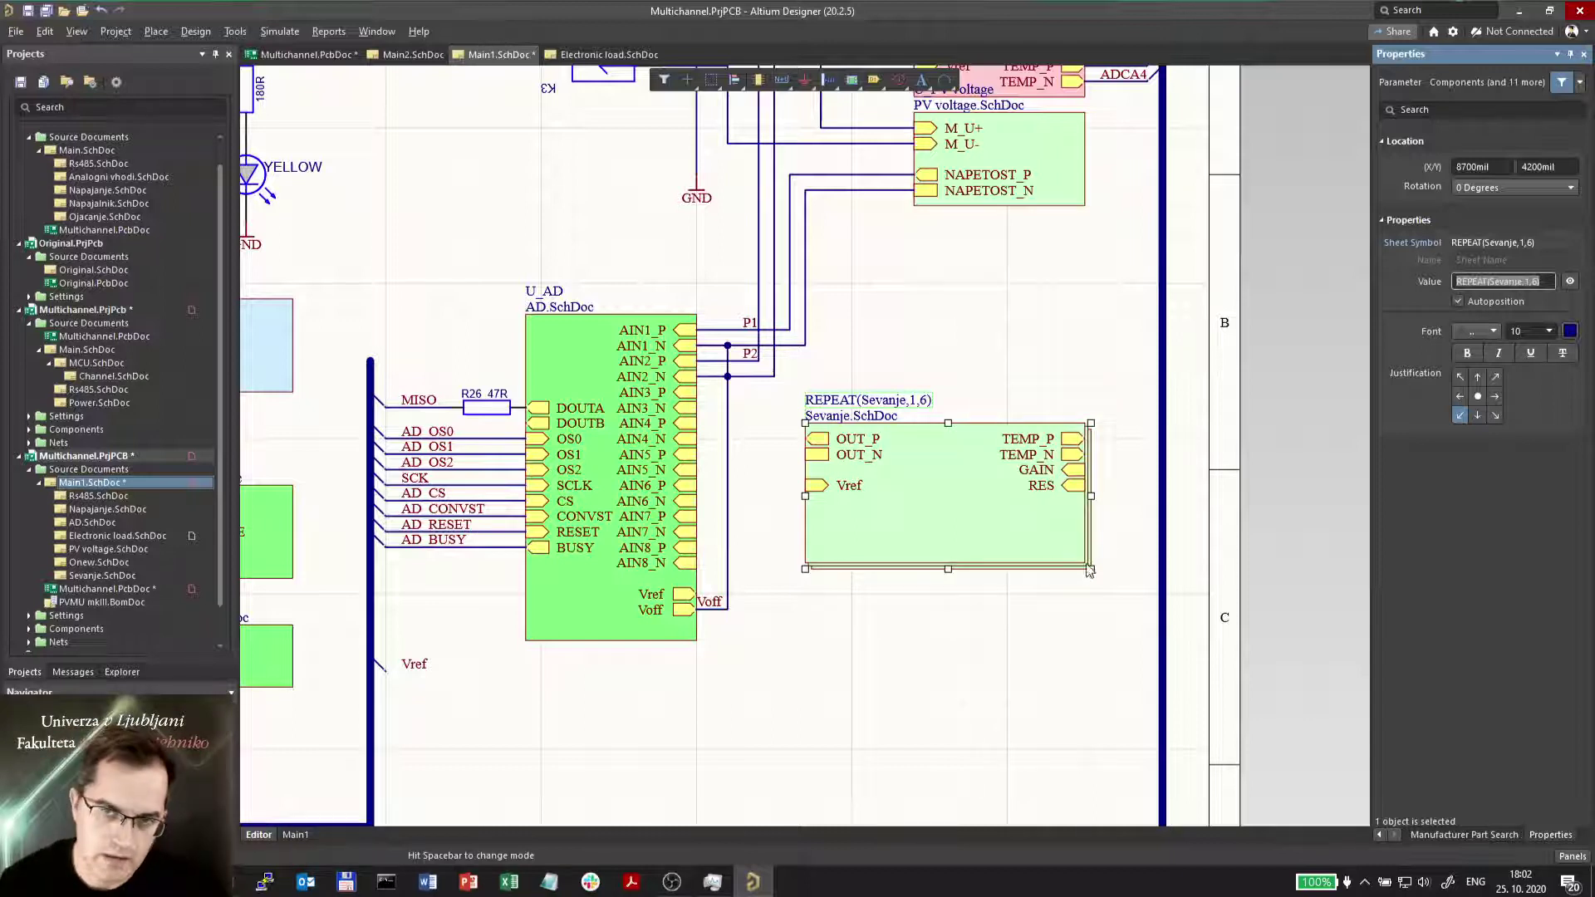
left_click(967, 356)
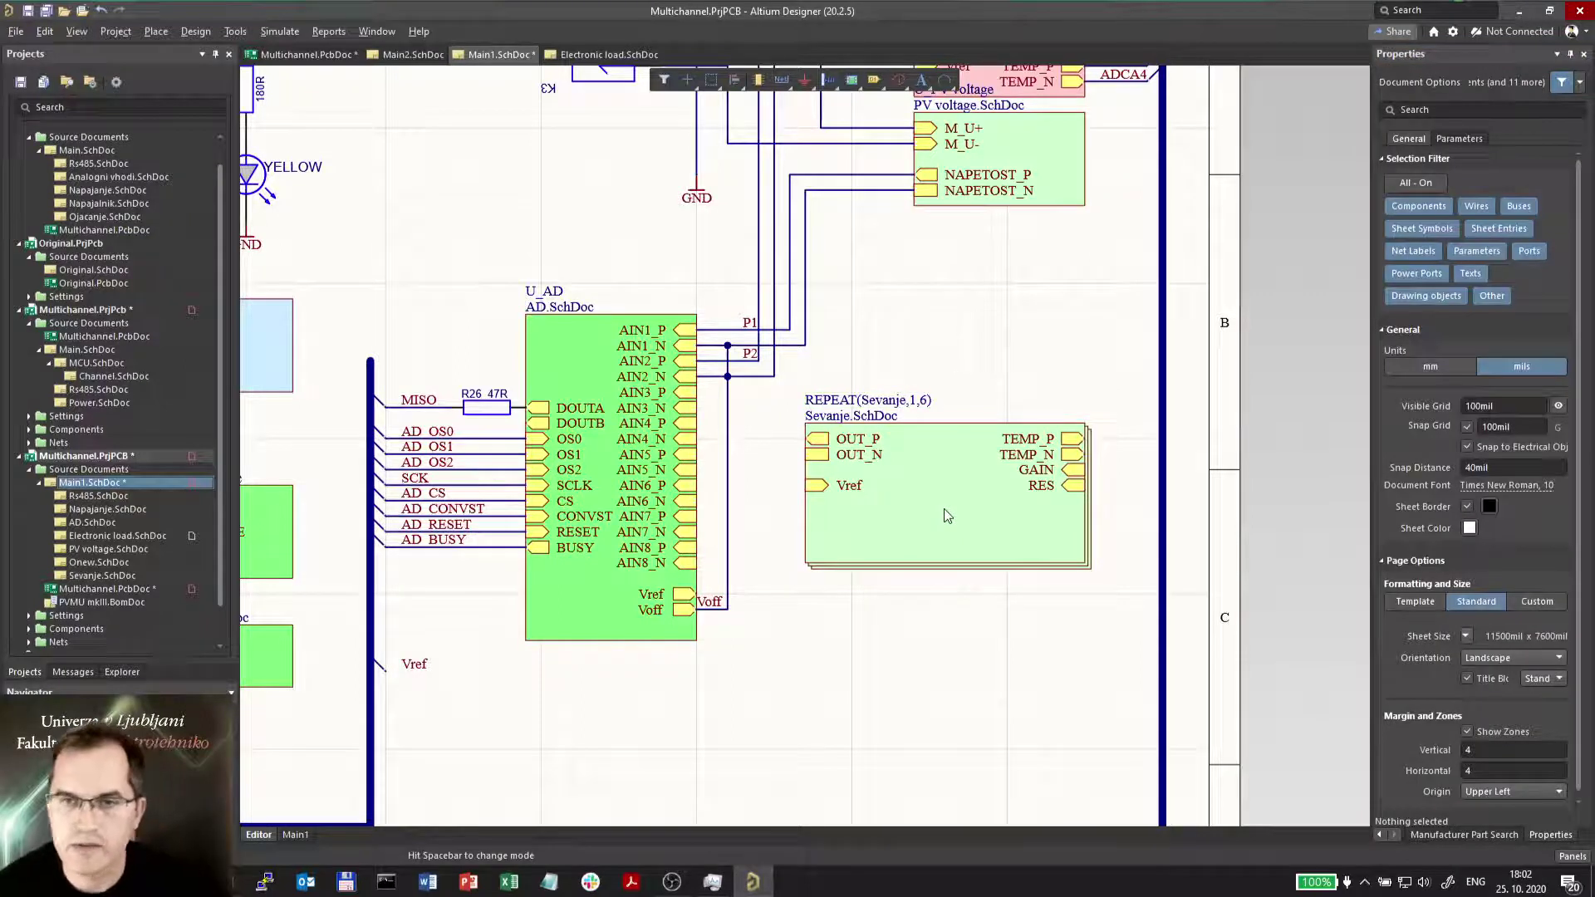
Move the Vref and OUT_N entries lower on the symbol's left edge, below OUT_P.
scroll(774, 496, "up", 2, "ctrl")
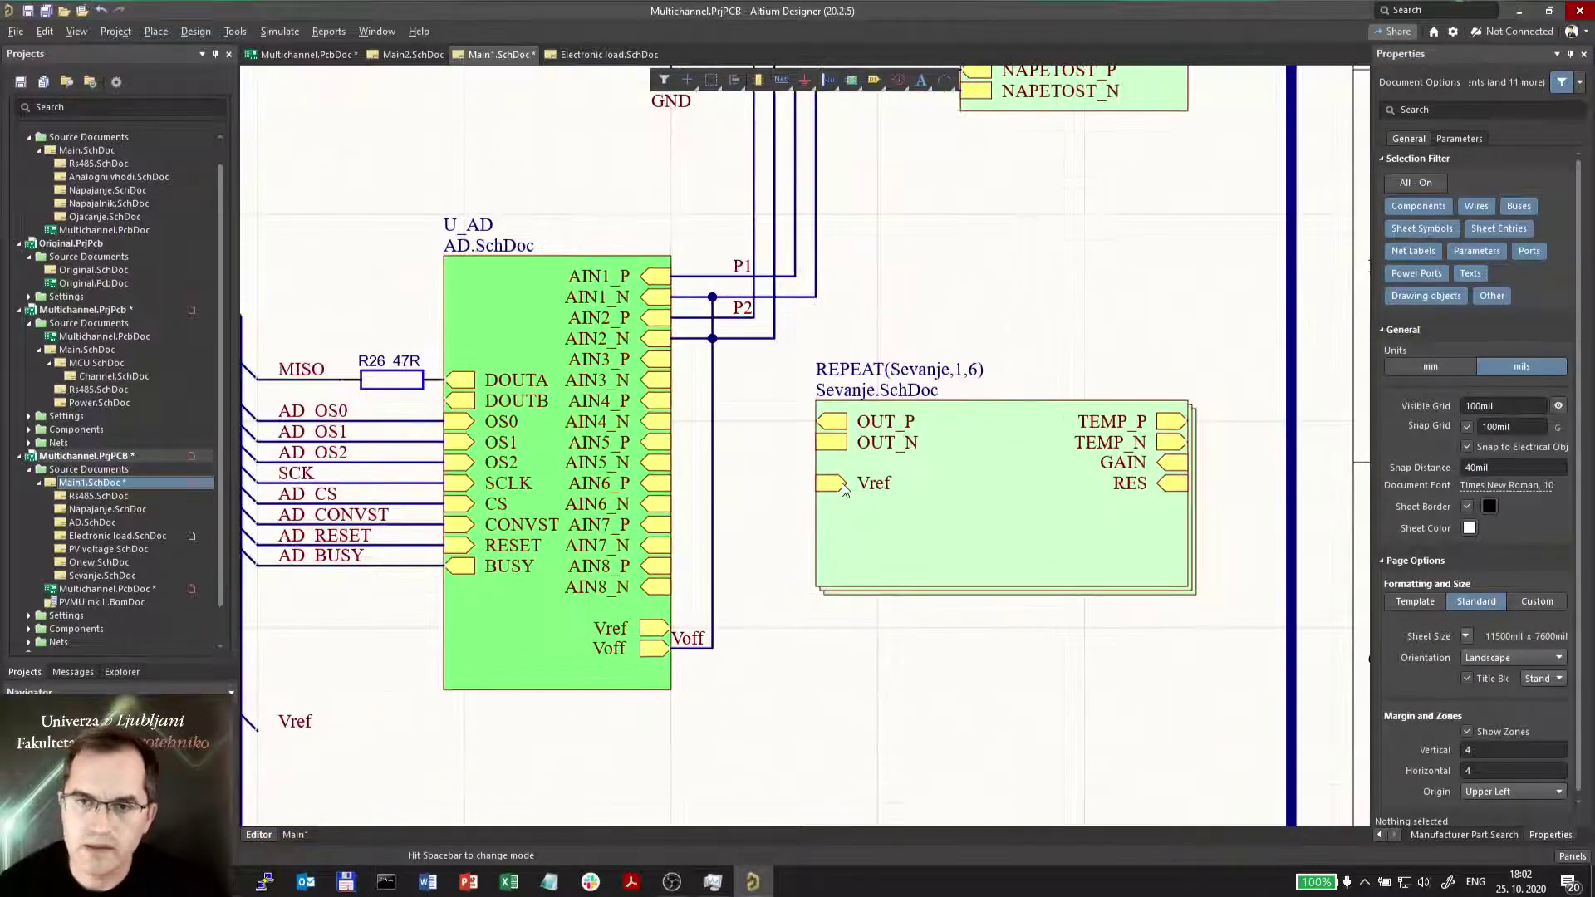
left_click_drag(826, 485, 831, 545)
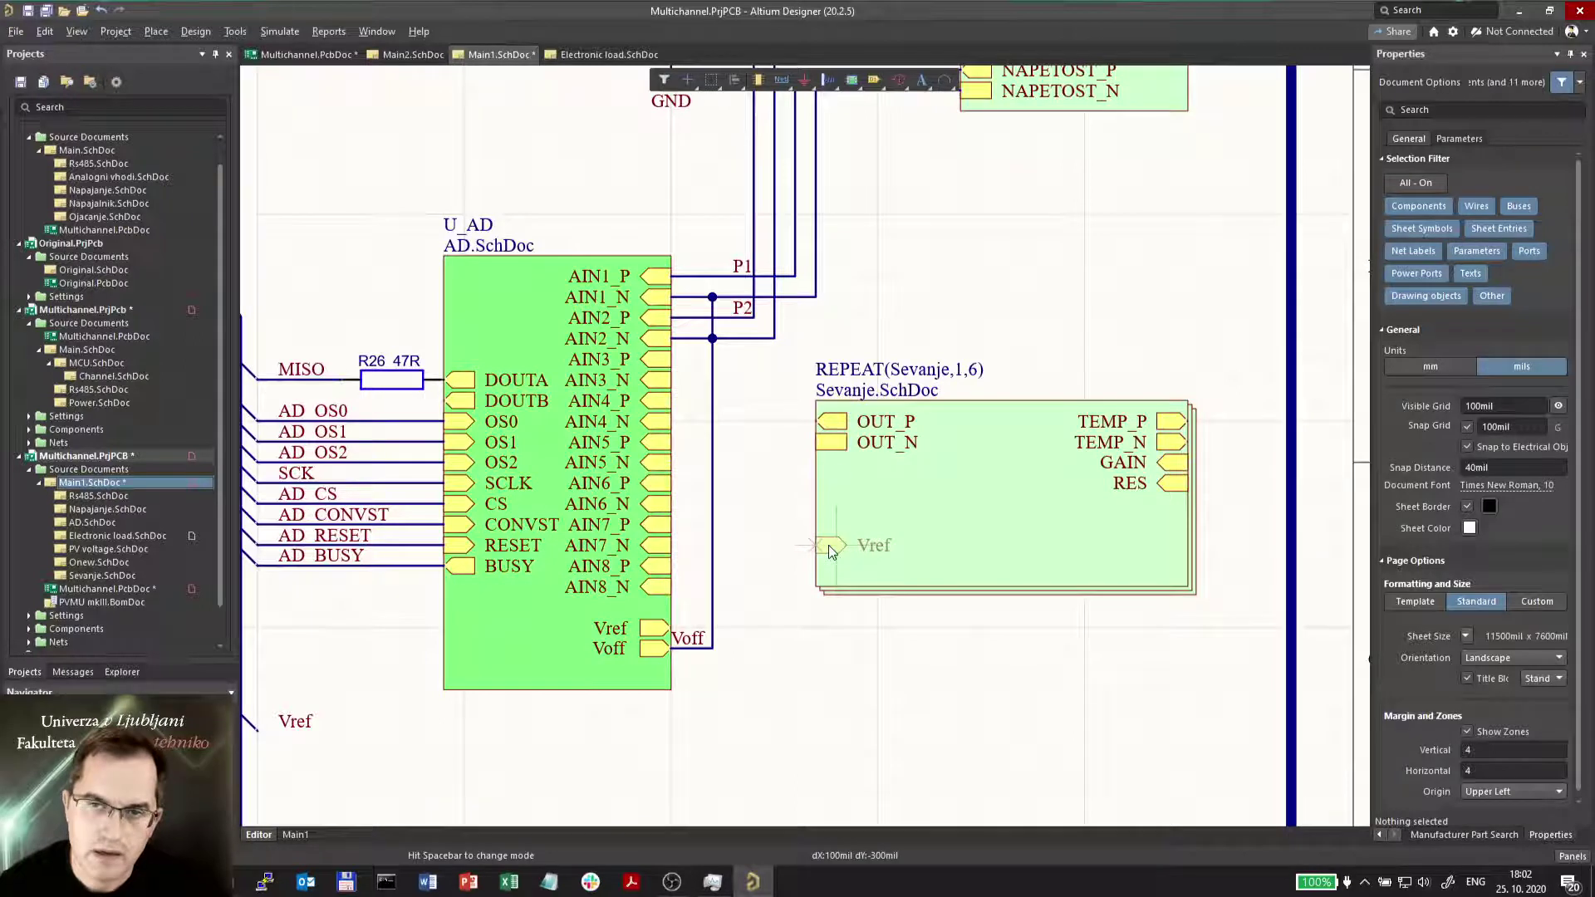
left_click_drag(834, 444, 832, 507)
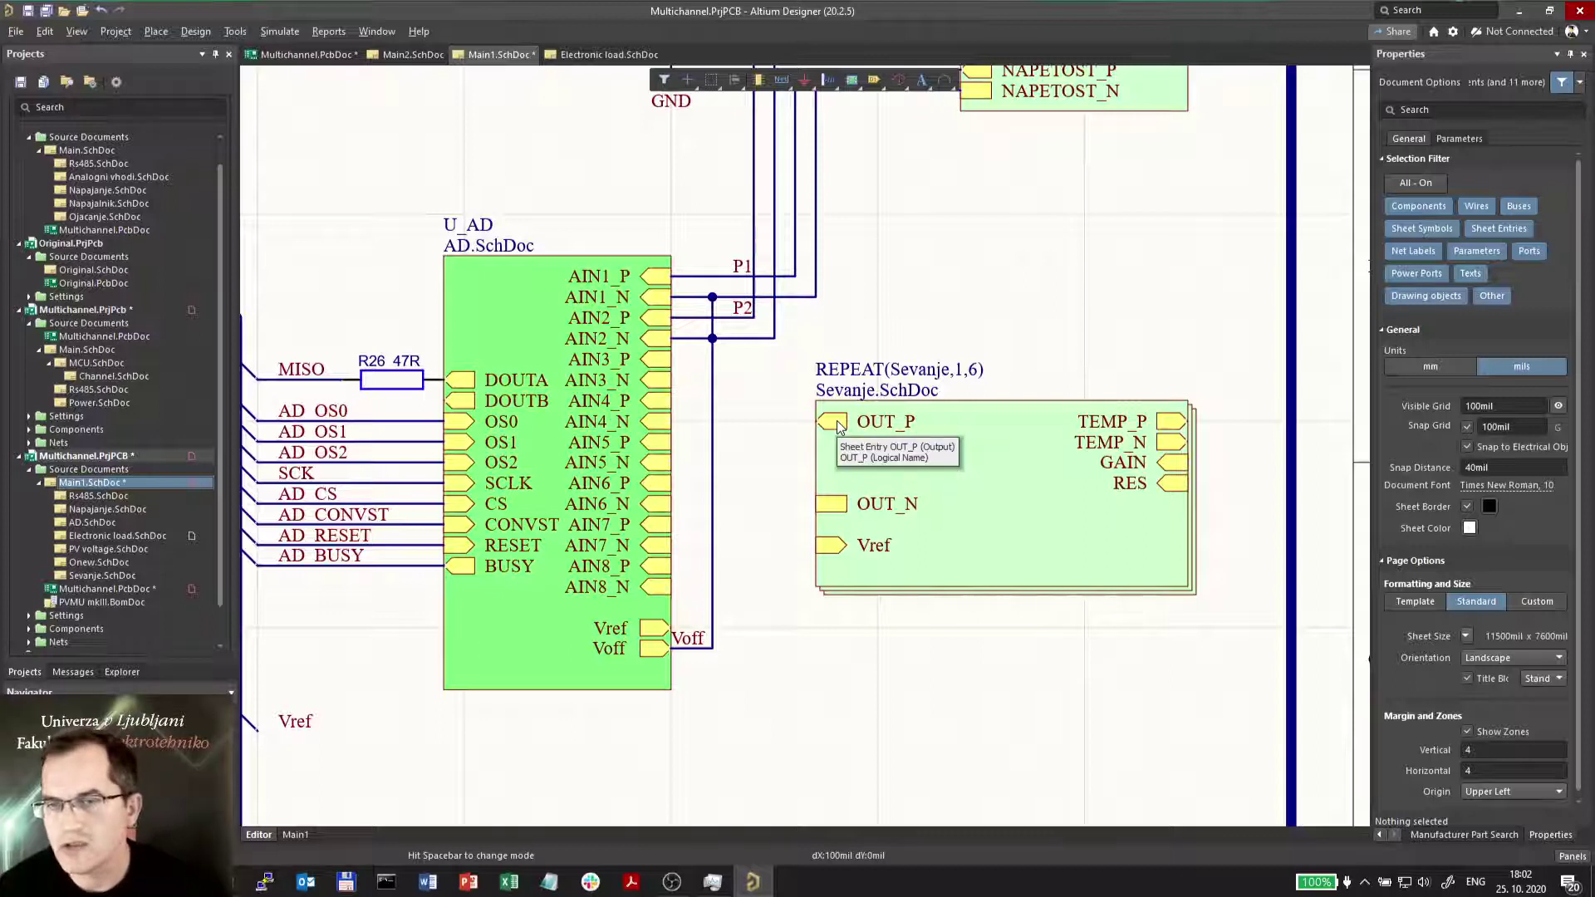
Rename the OUT_P sheet entry to Repeat(OUT_P).
double_click(876, 425)
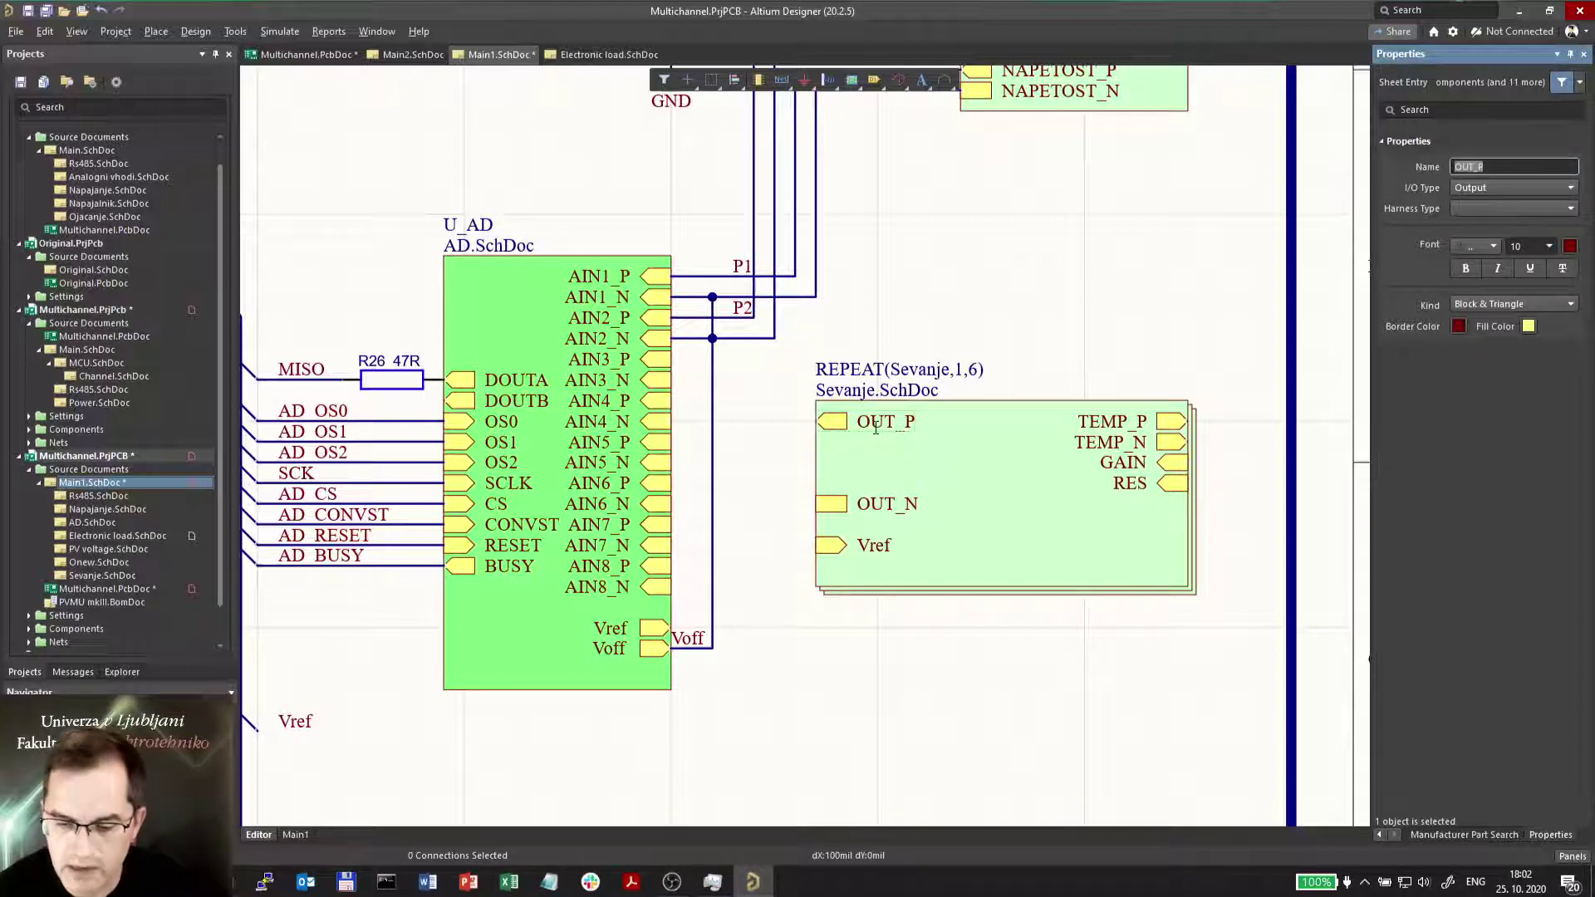
key("Home")
type("Repeat(")
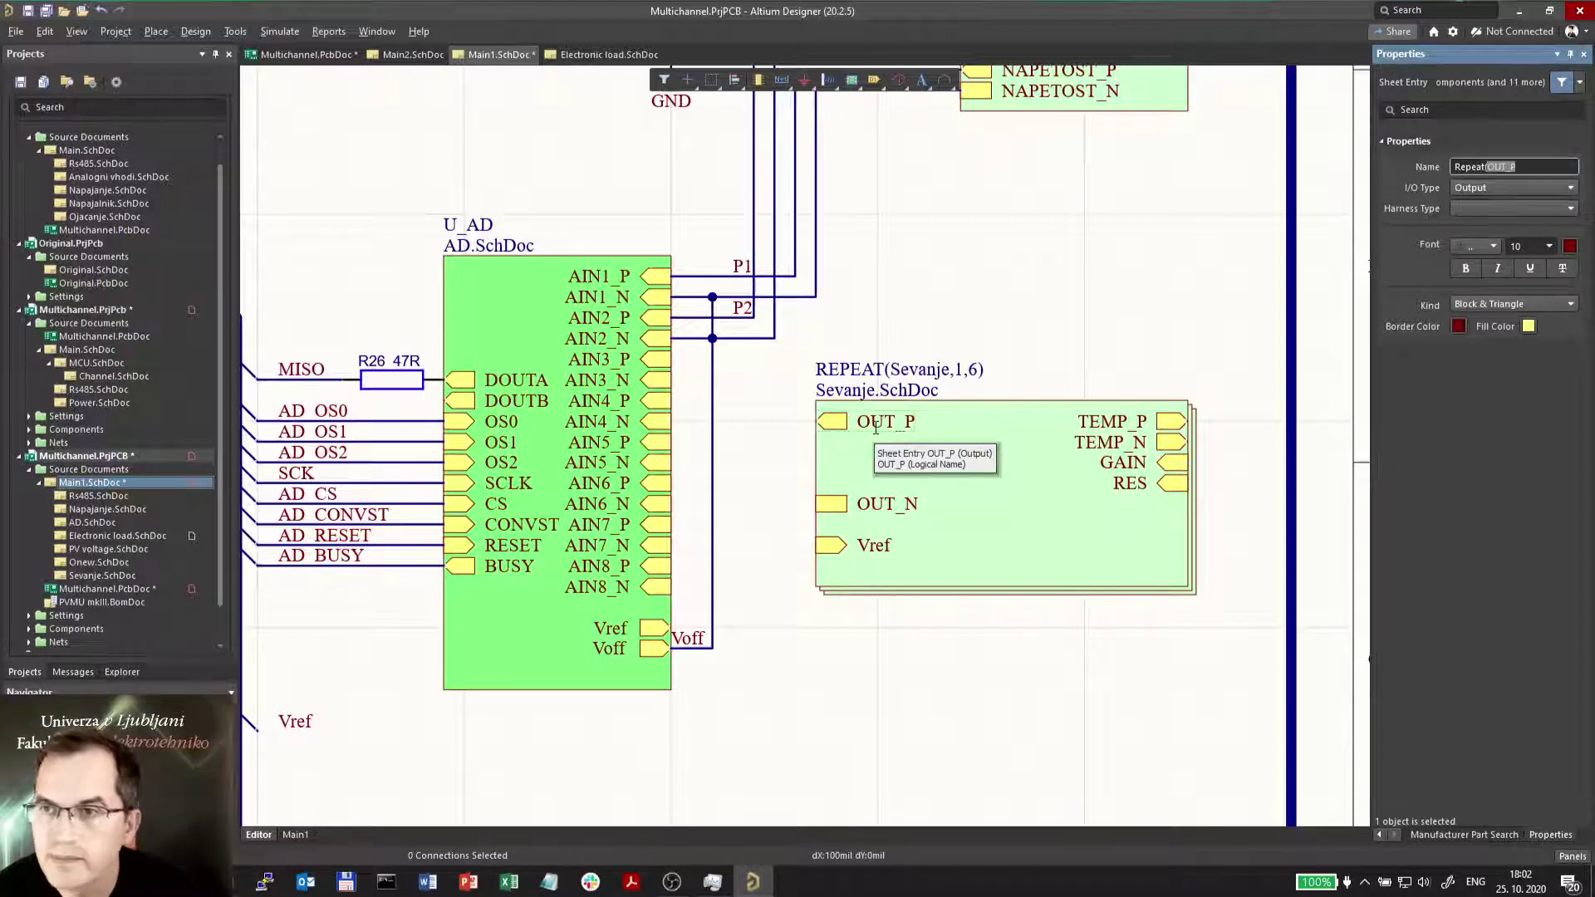
key("BackSpace")
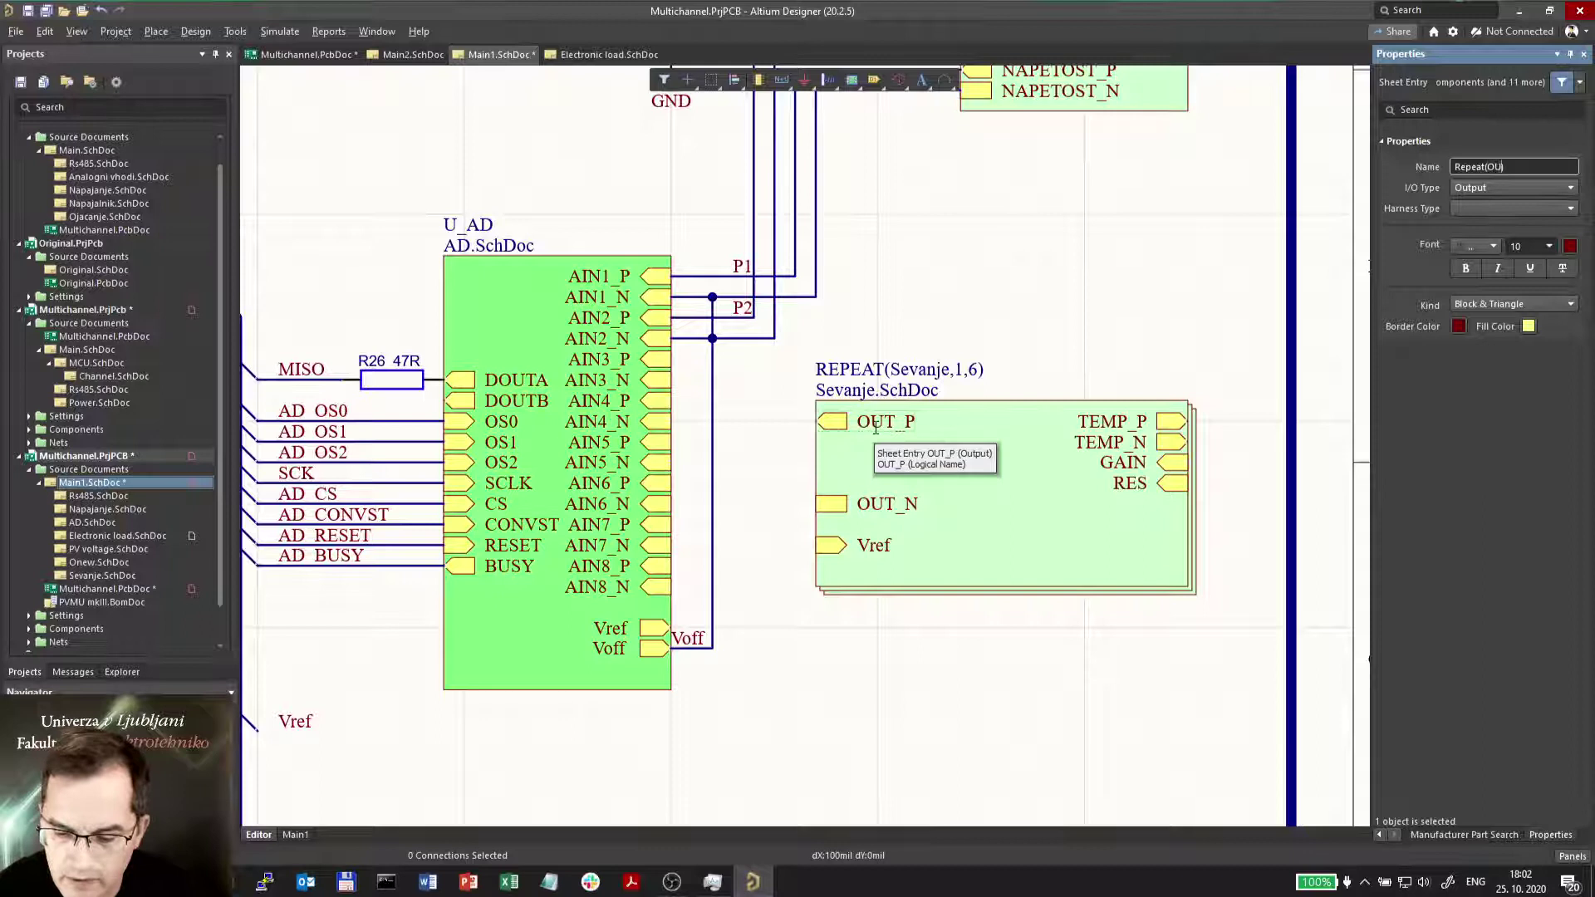
type("OUT_P)")
key("Return")
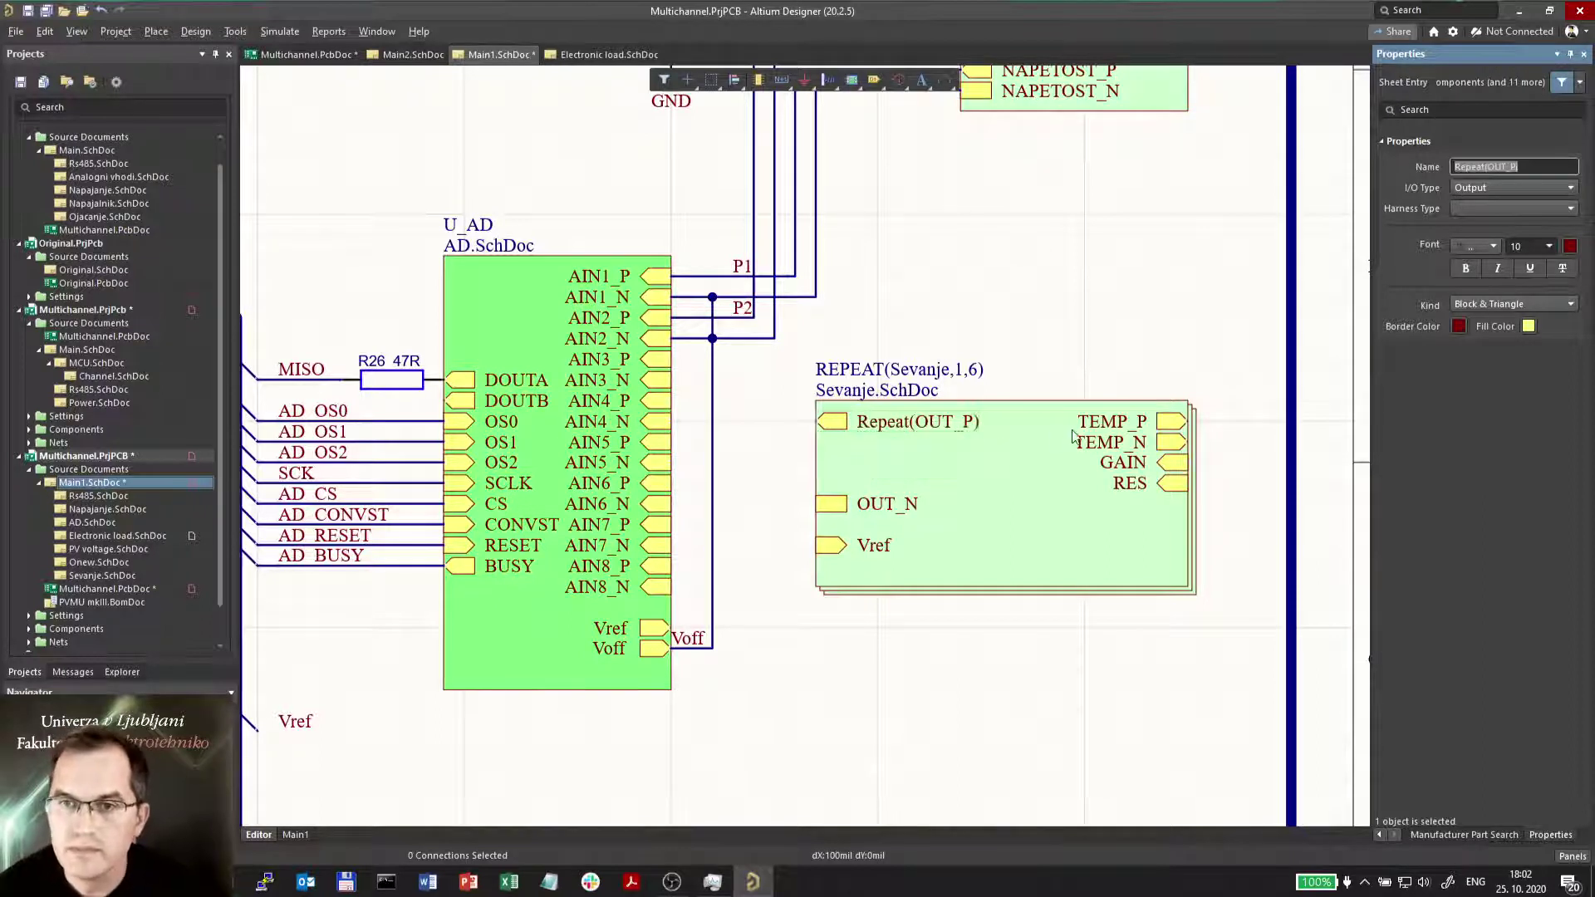
Rename the TEMP_P and TEMP_N entries to Repeat(TEMP_P) and Repeat(TEMP_N).
left_click(1105, 422)
type("Repeat(")
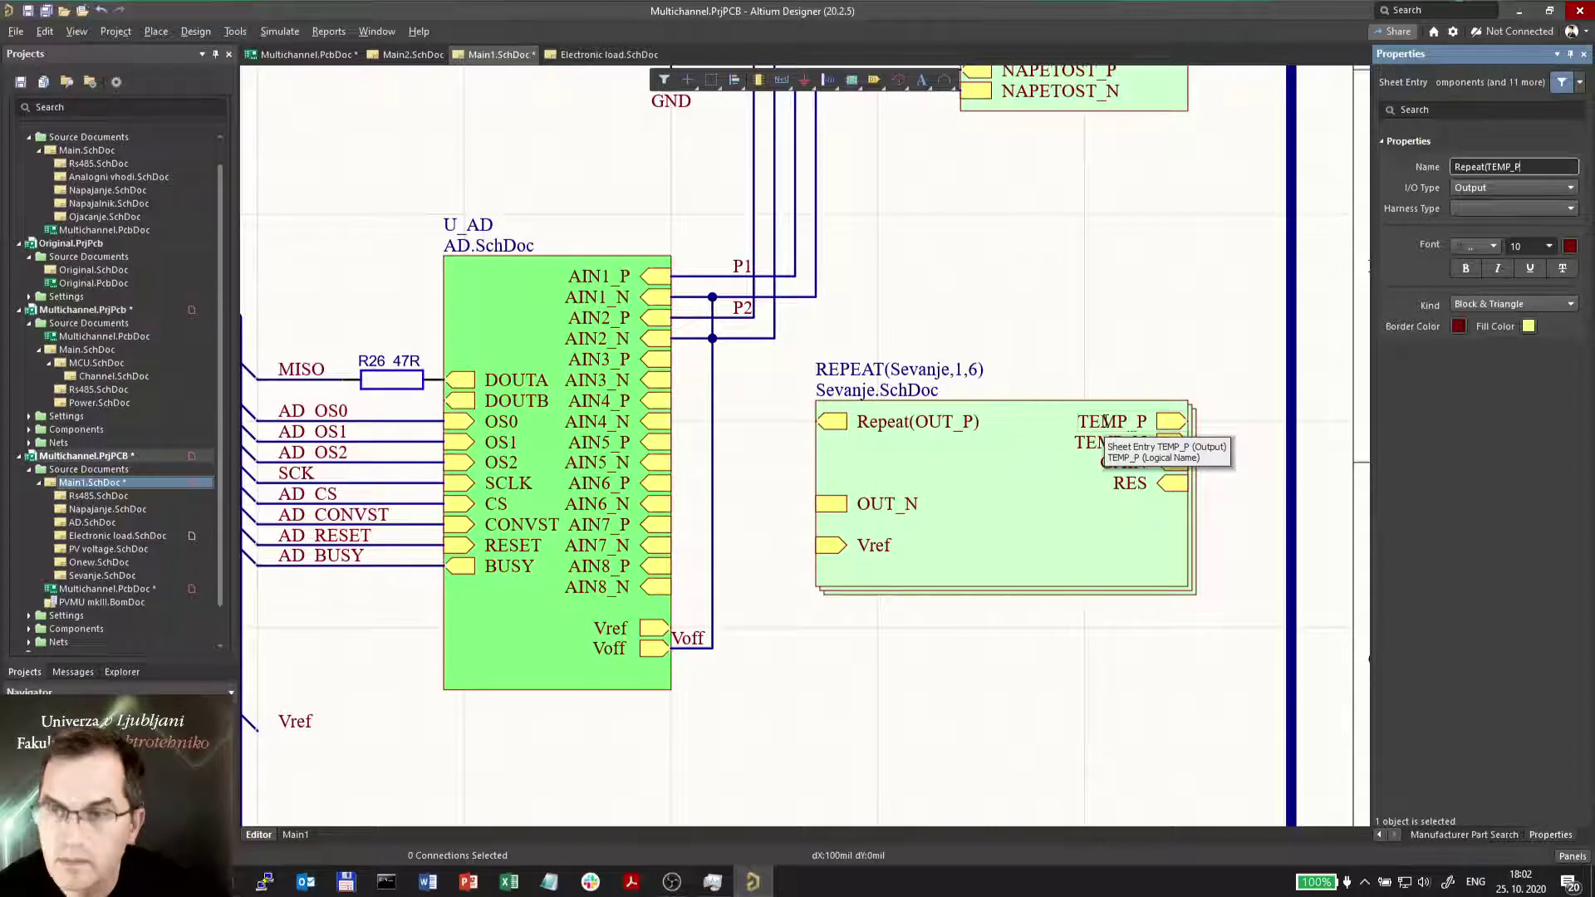
key("Return")
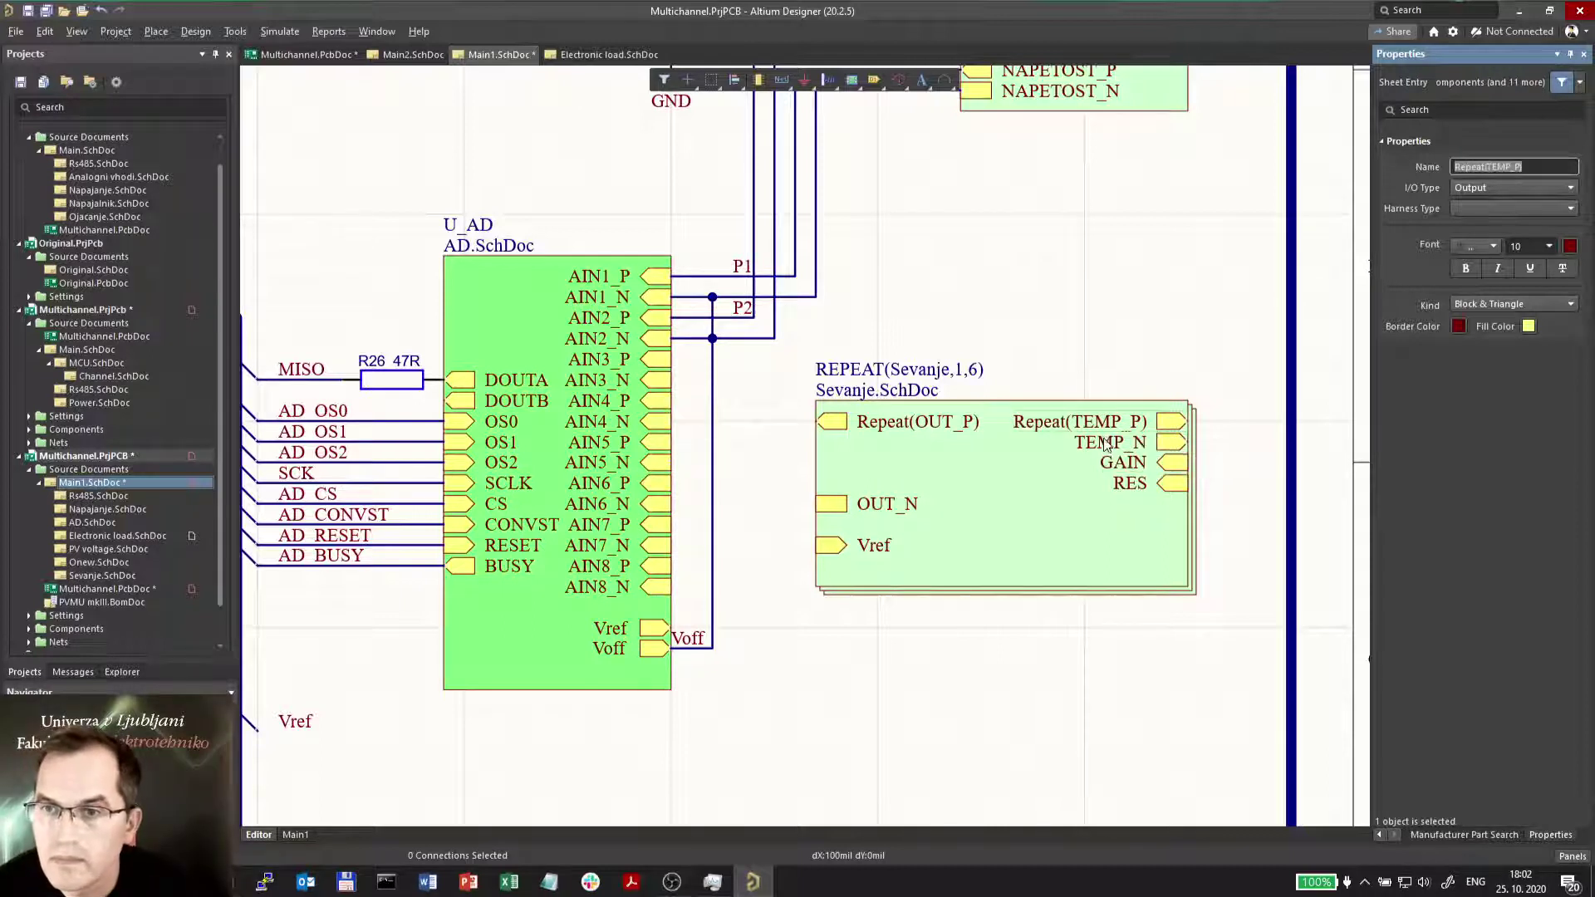
left_click(1099, 442)
type("Repeat(TEMP_N")
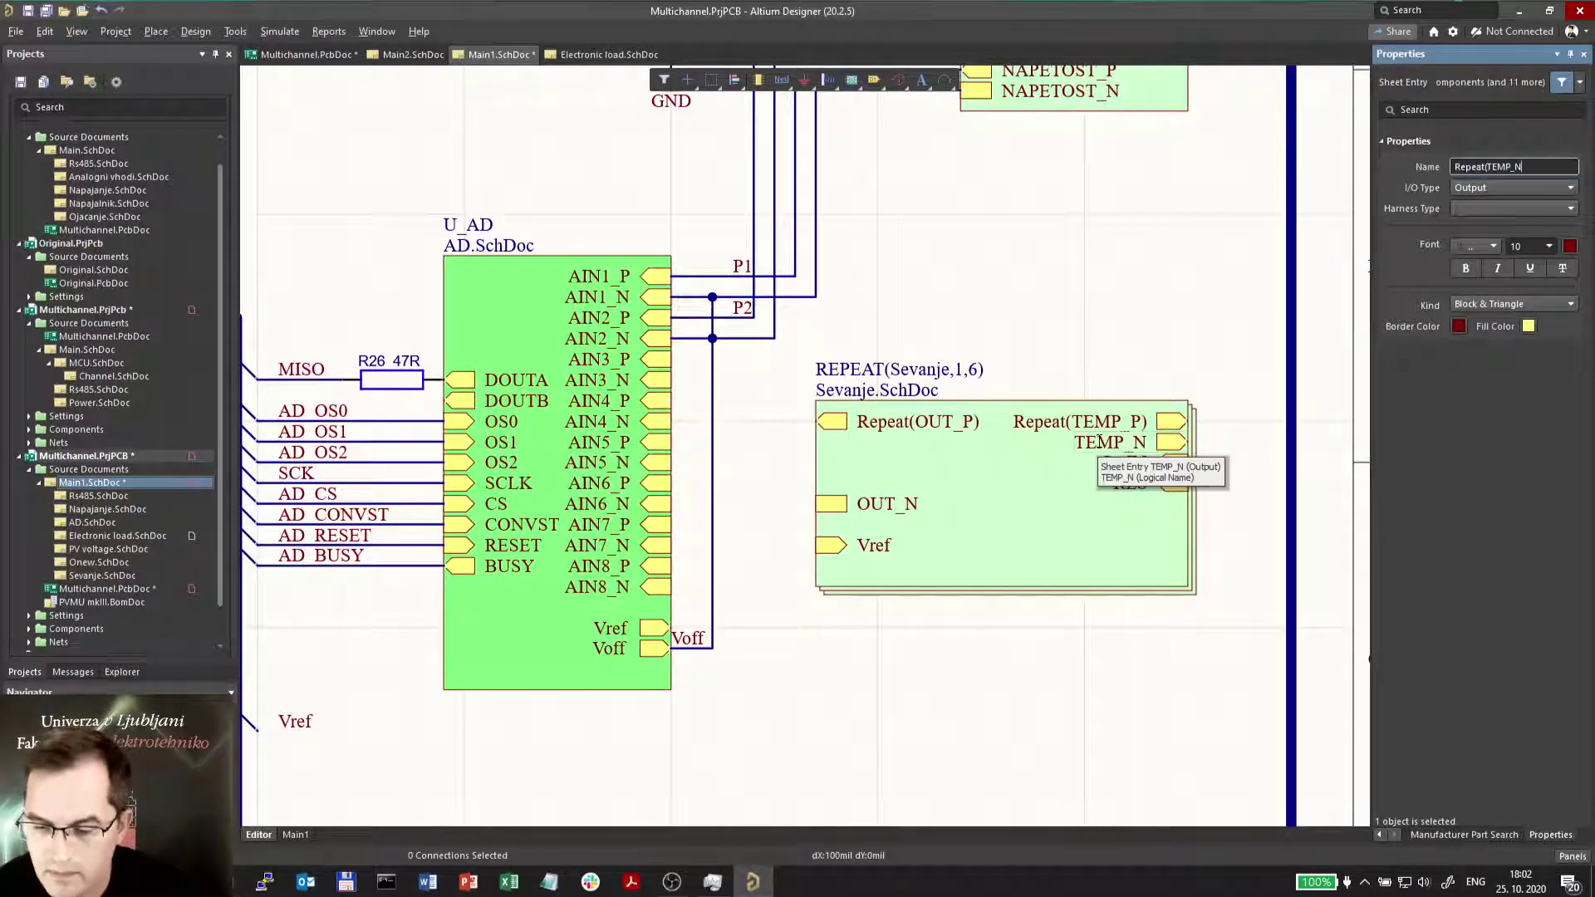
type(")")
key("Return")
Rename the GAIN and RES entries to Repeat(GAIN) and Repeat(RES).
left_click(1115, 466)
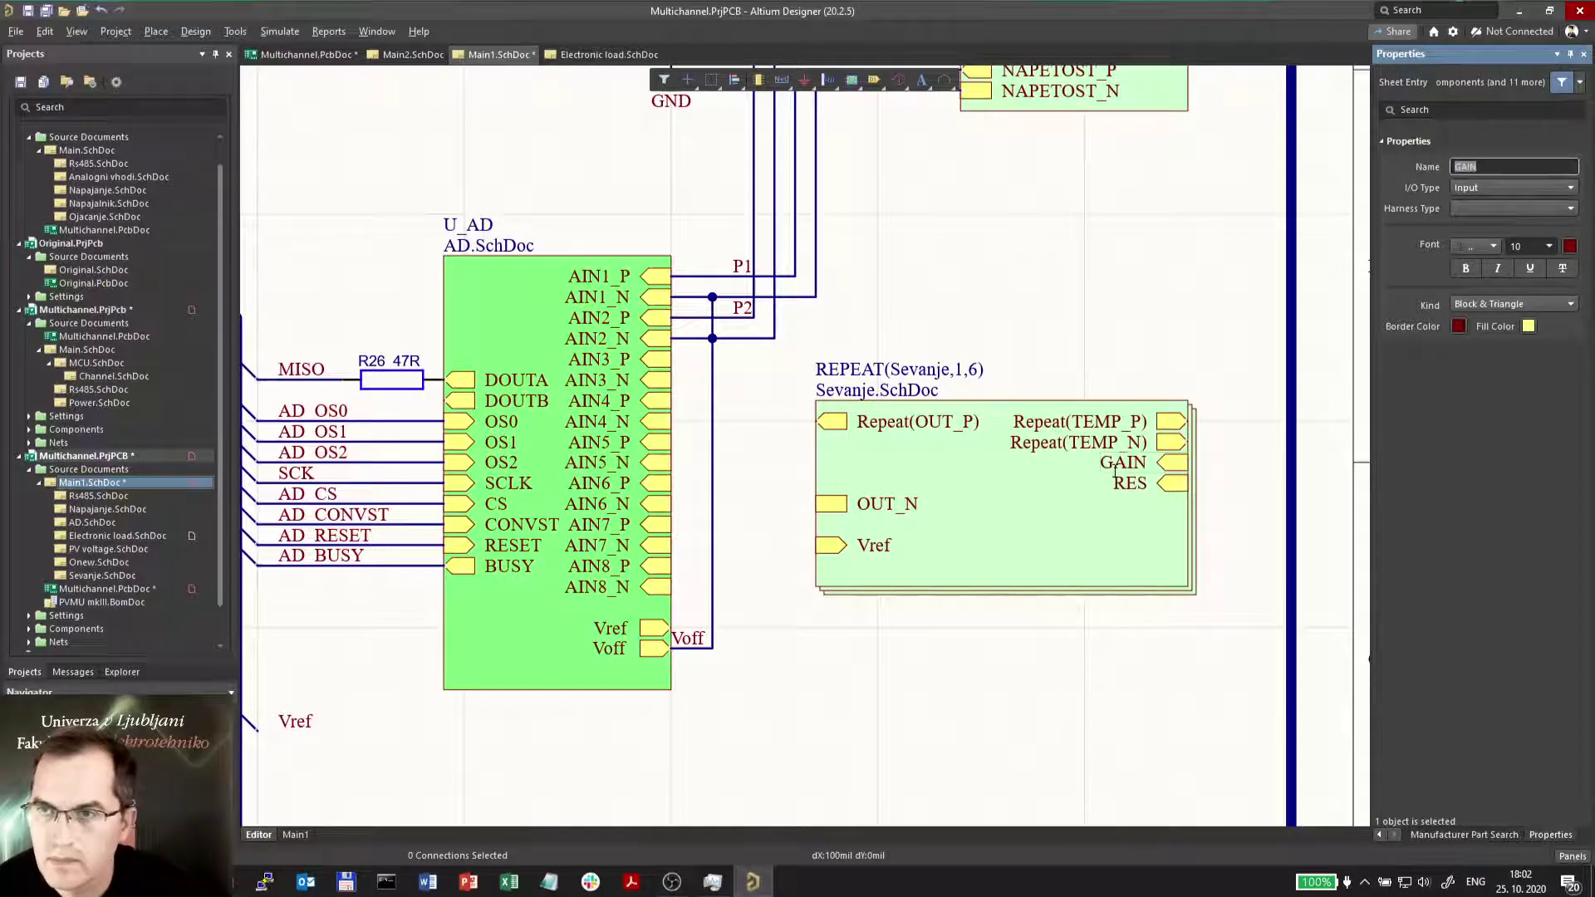
key("Home")
type("Repeat(")
key("End")
type(")")
key("Return")
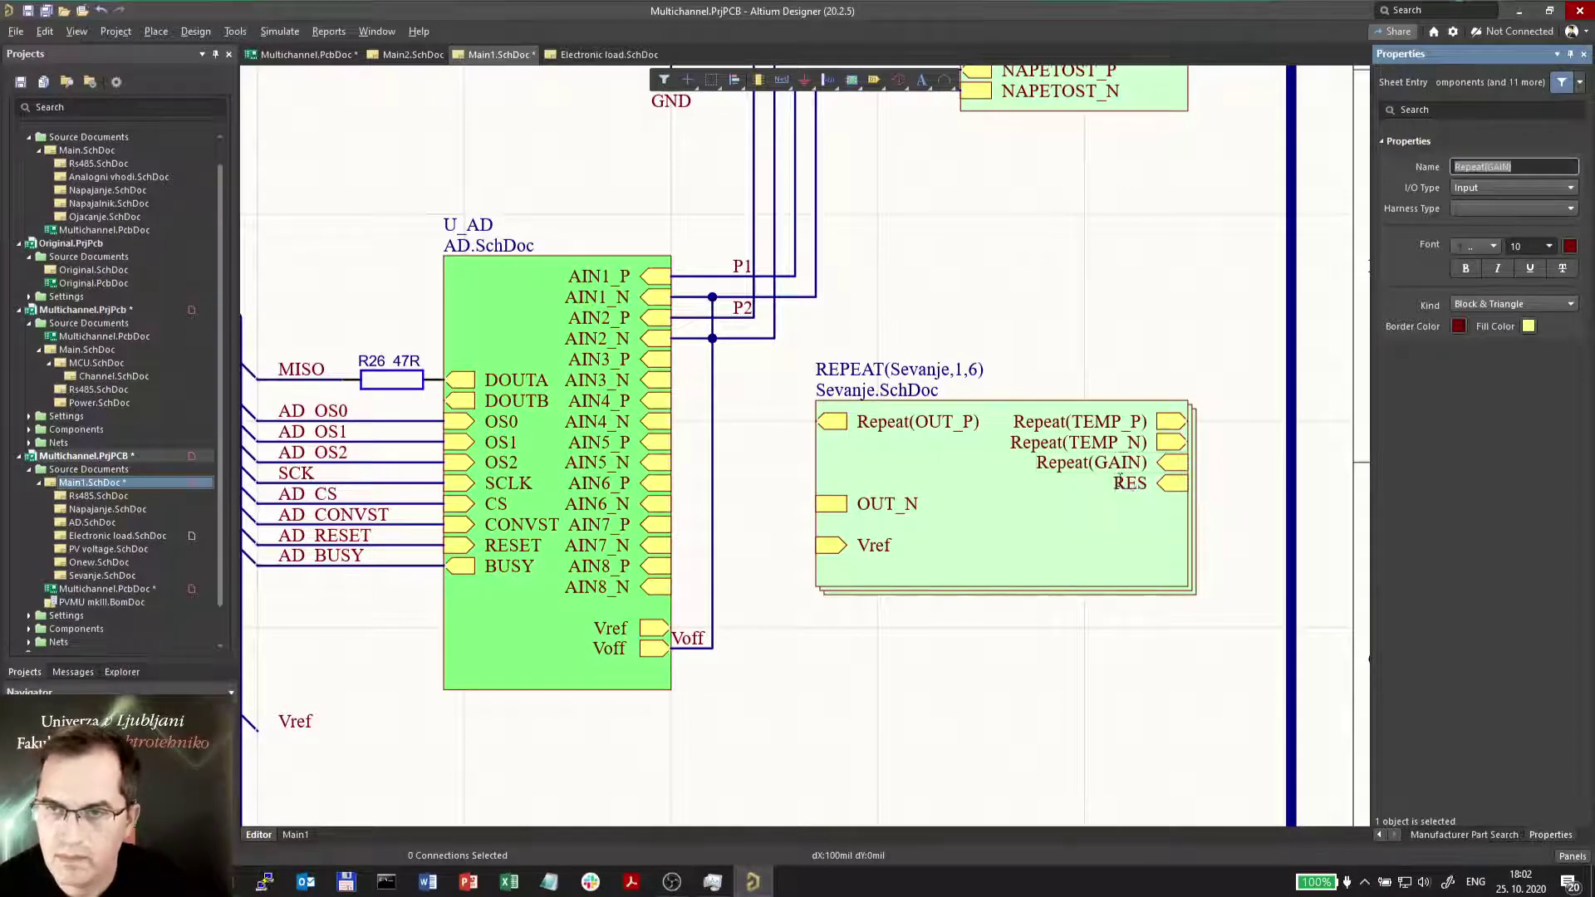
left_click(1122, 482)
key("Home")
type("Repeat(")
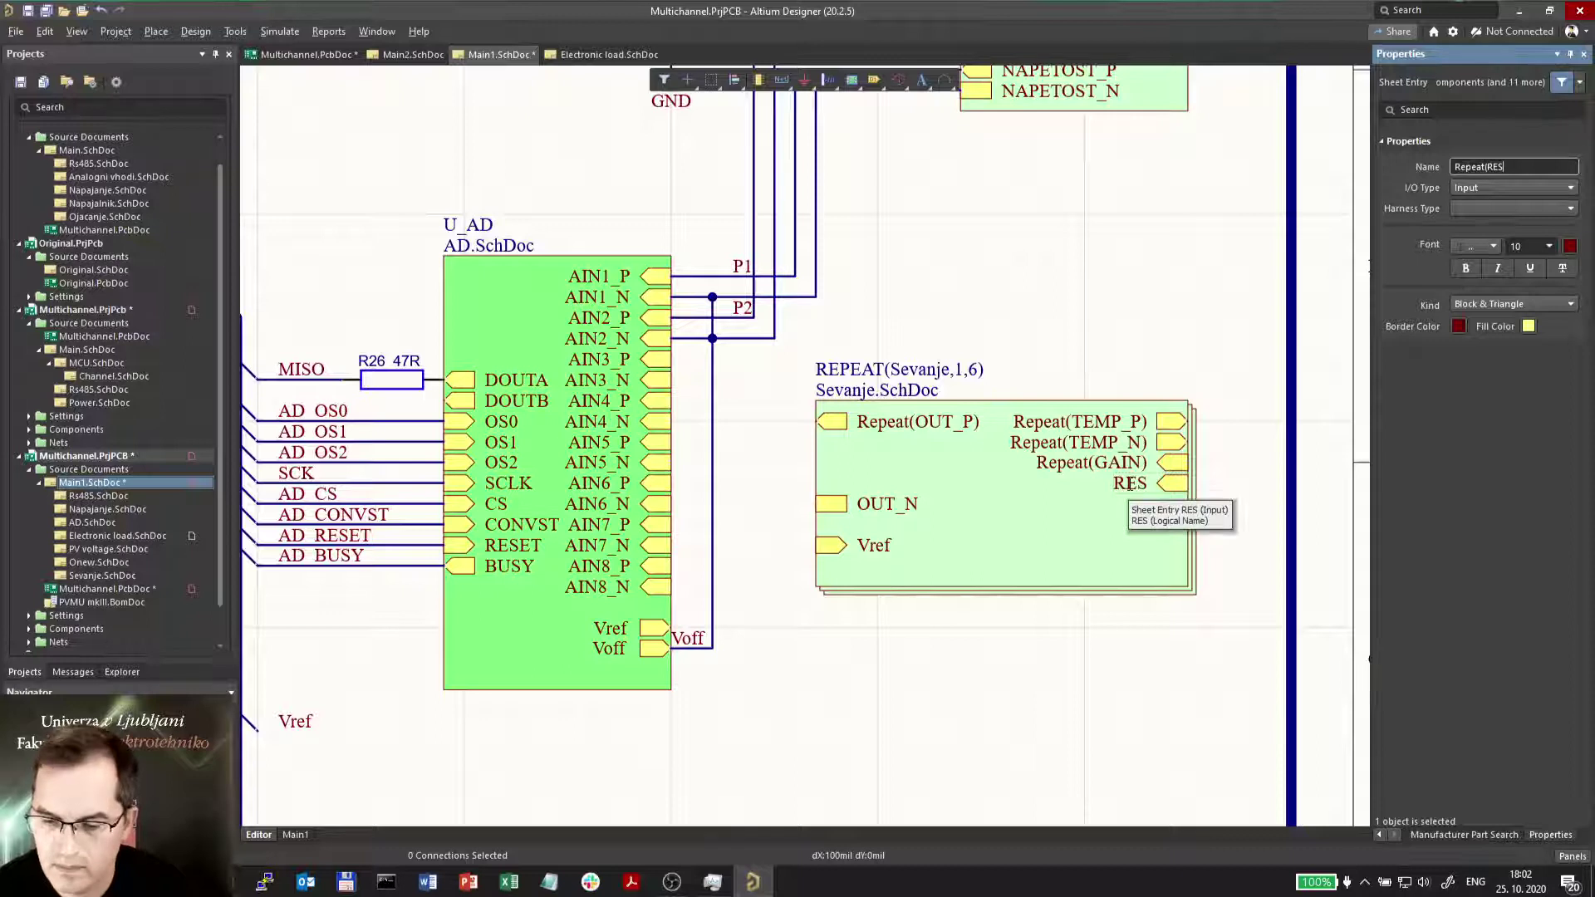
key("End")
type(")")
key("Return")
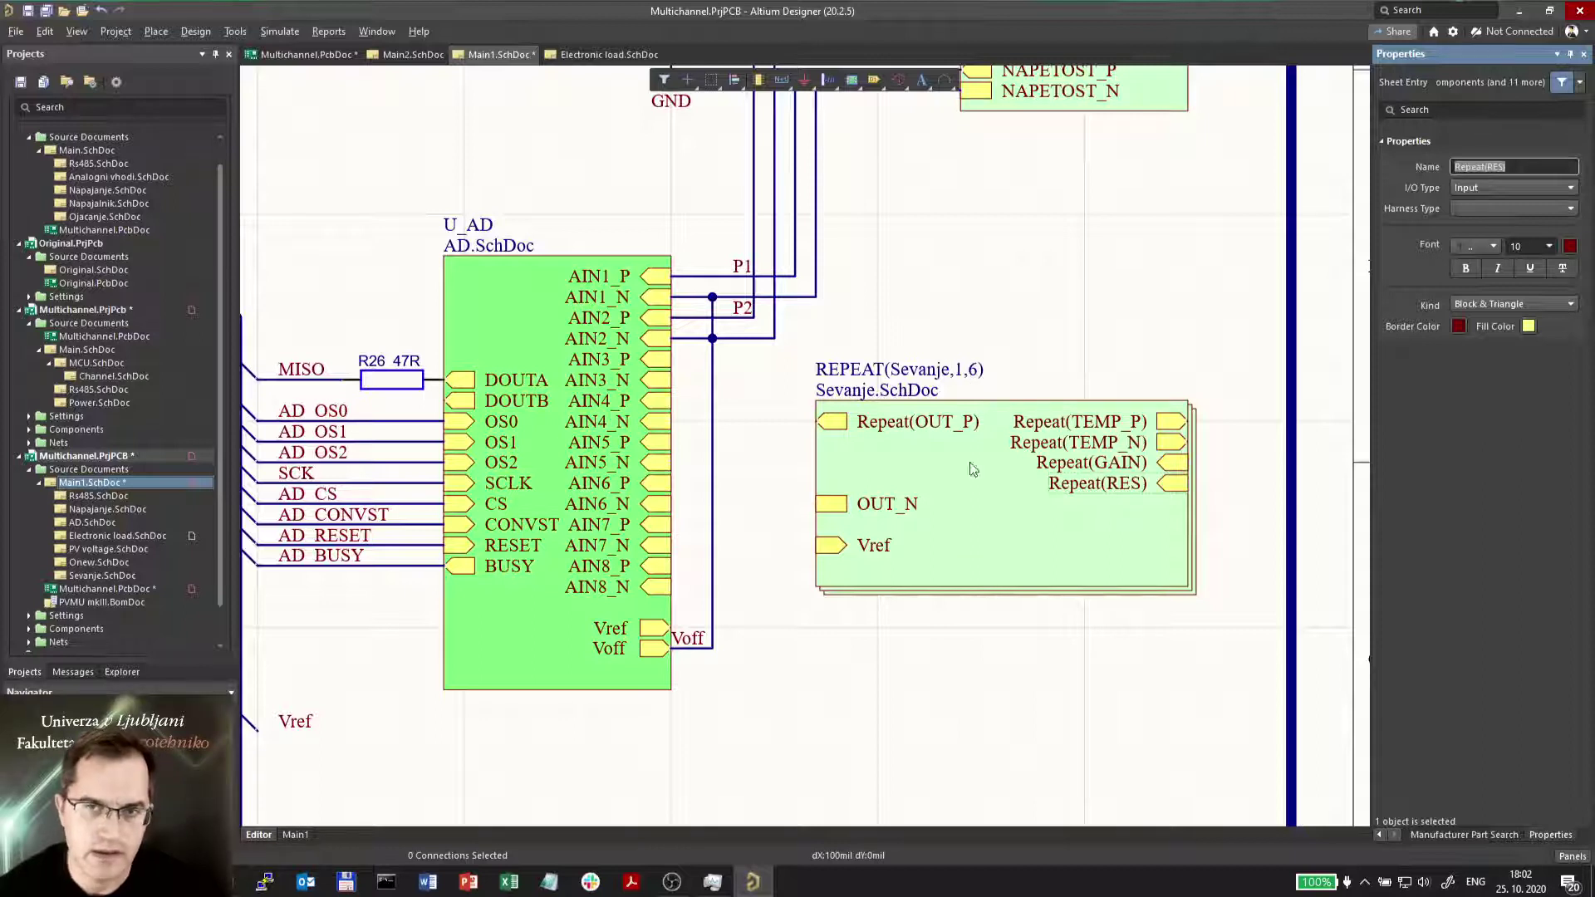
left_click(979, 516)
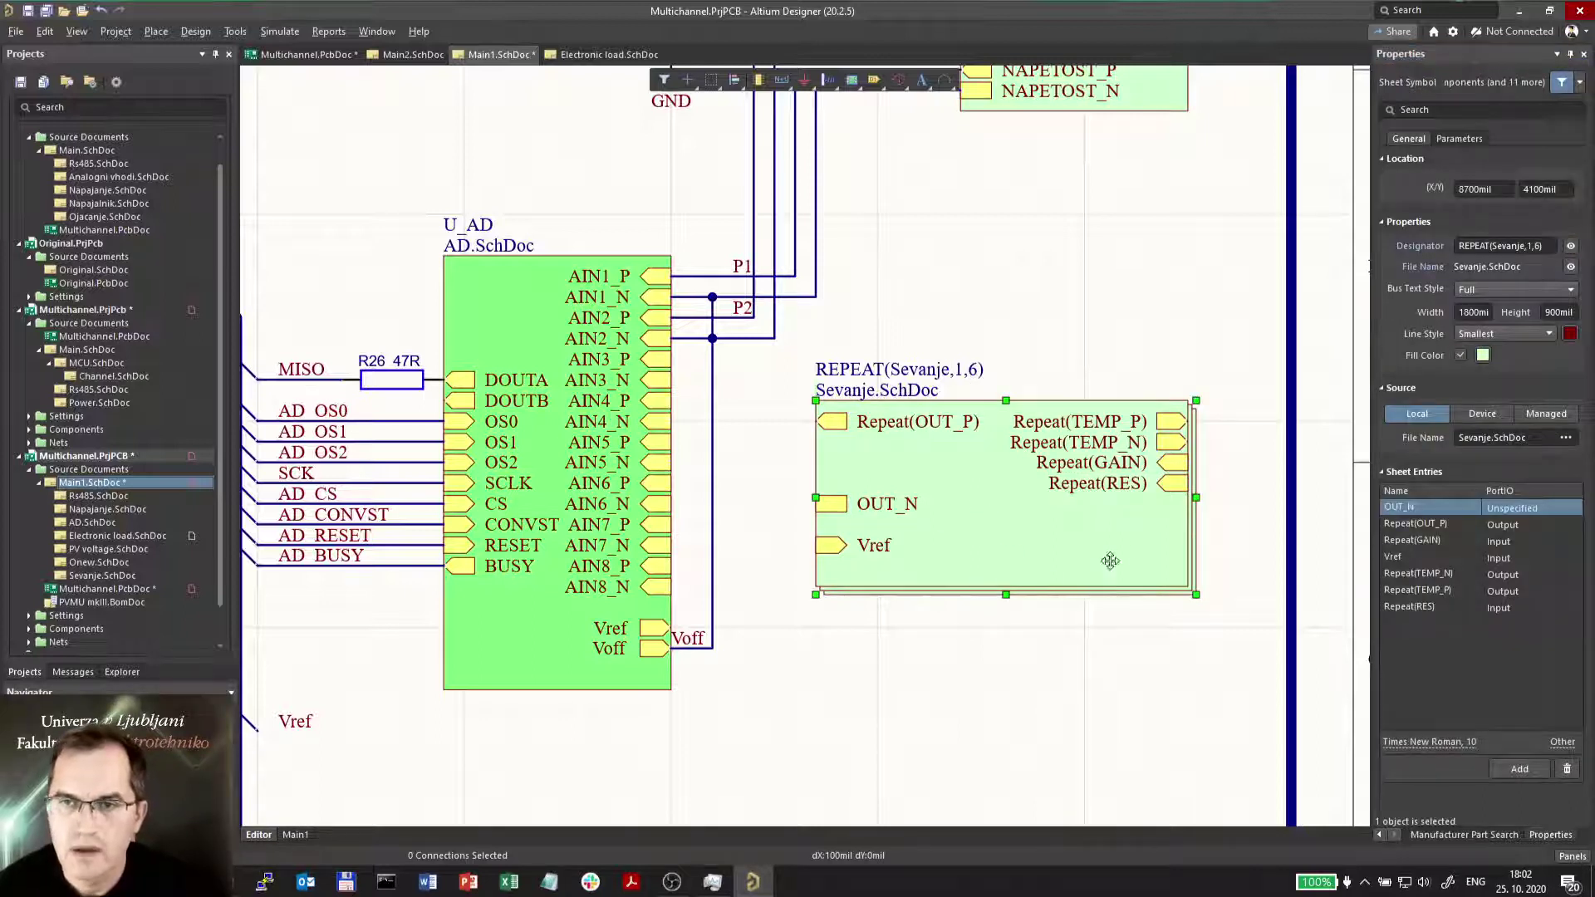
left_click(1179, 487)
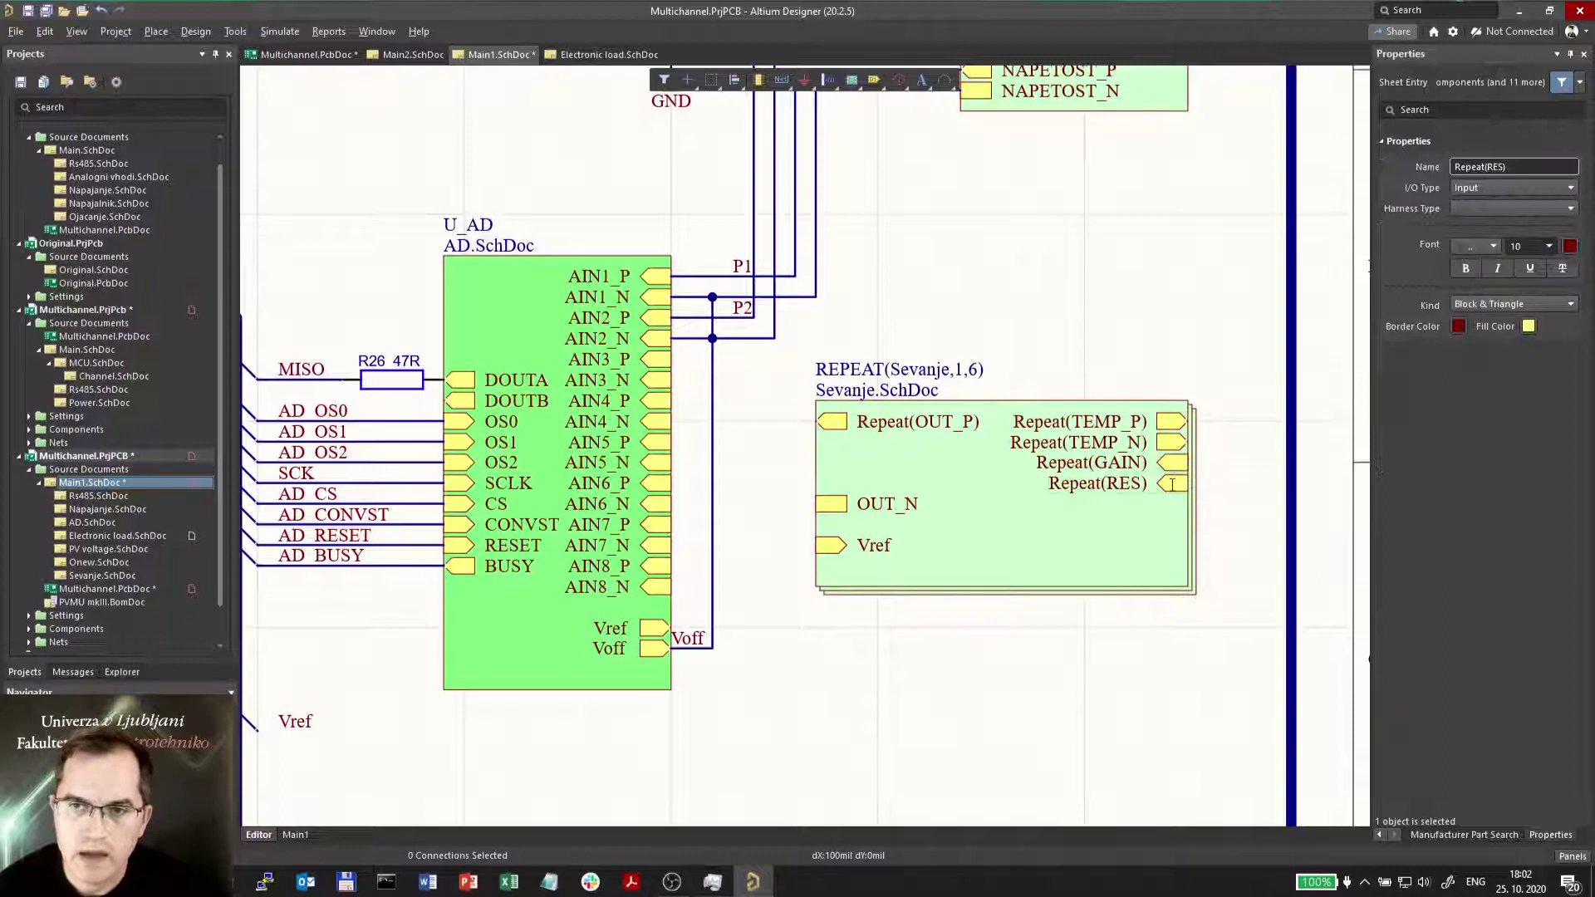
Move Repeat(RES) level with Vref and Repeat(GAIN) level with OUT_N.
mouse_move(1172, 485)
left_mouse_down()
mouse_move(1172, 547)
mouse_move(1174, 504)
left_mouse_up()
mouse_move(1171, 443)
left_mouse_down()
mouse_move(1171, 484)
mouse_move(1174, 462)
left_mouse_up()
left_click(1180, 320)
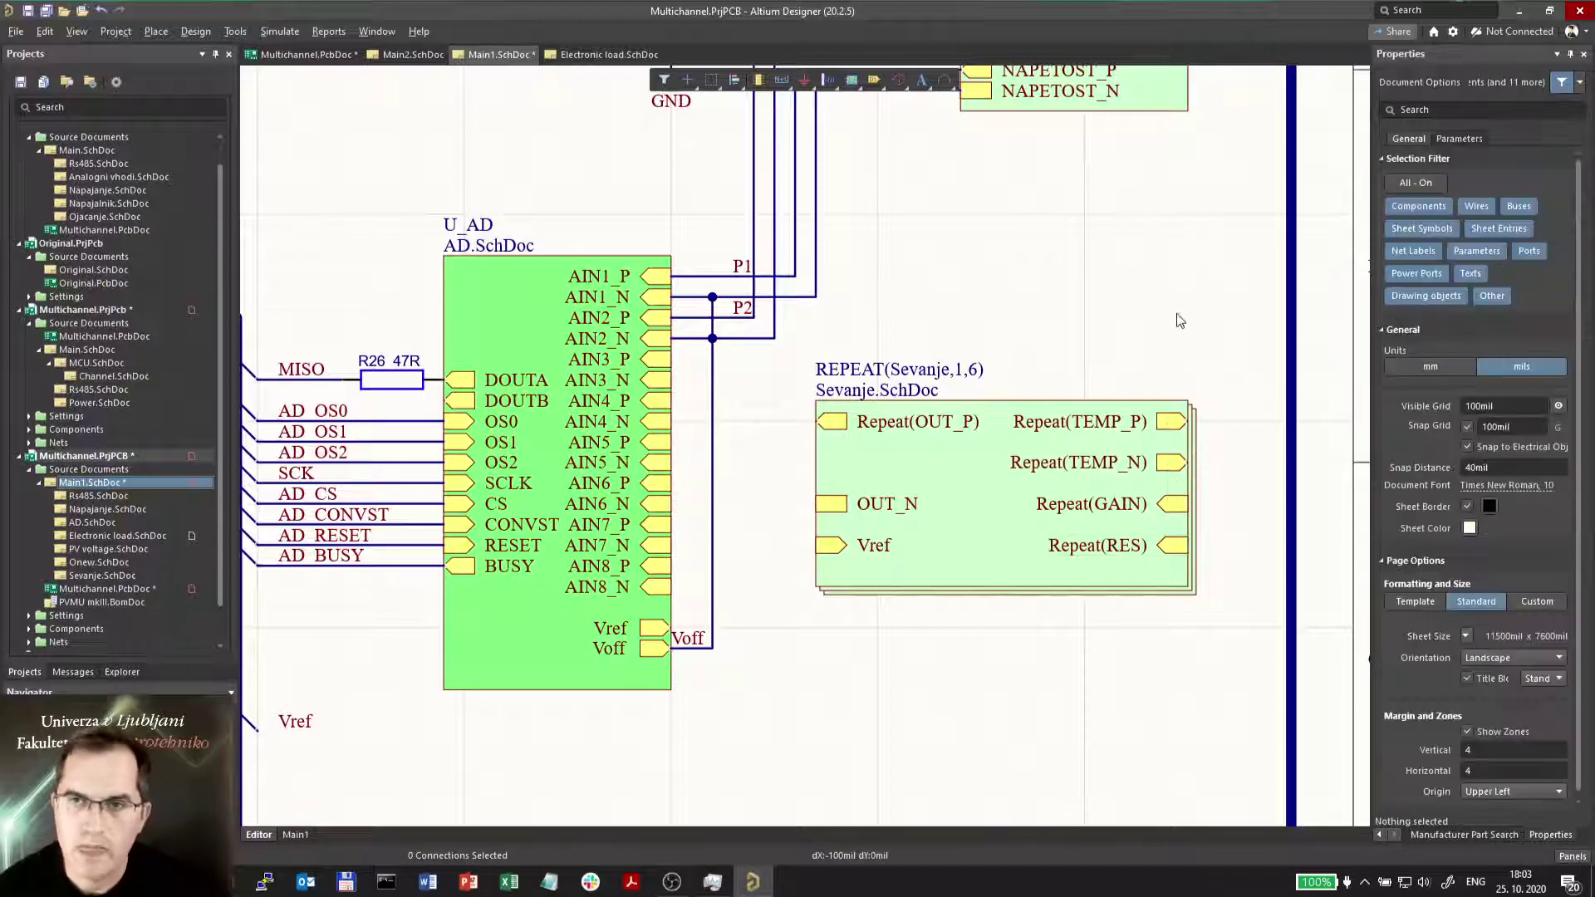
Draw a wire from Repeat(TEMP_P) rightward to just short of the bus.
right_click(781, 80)
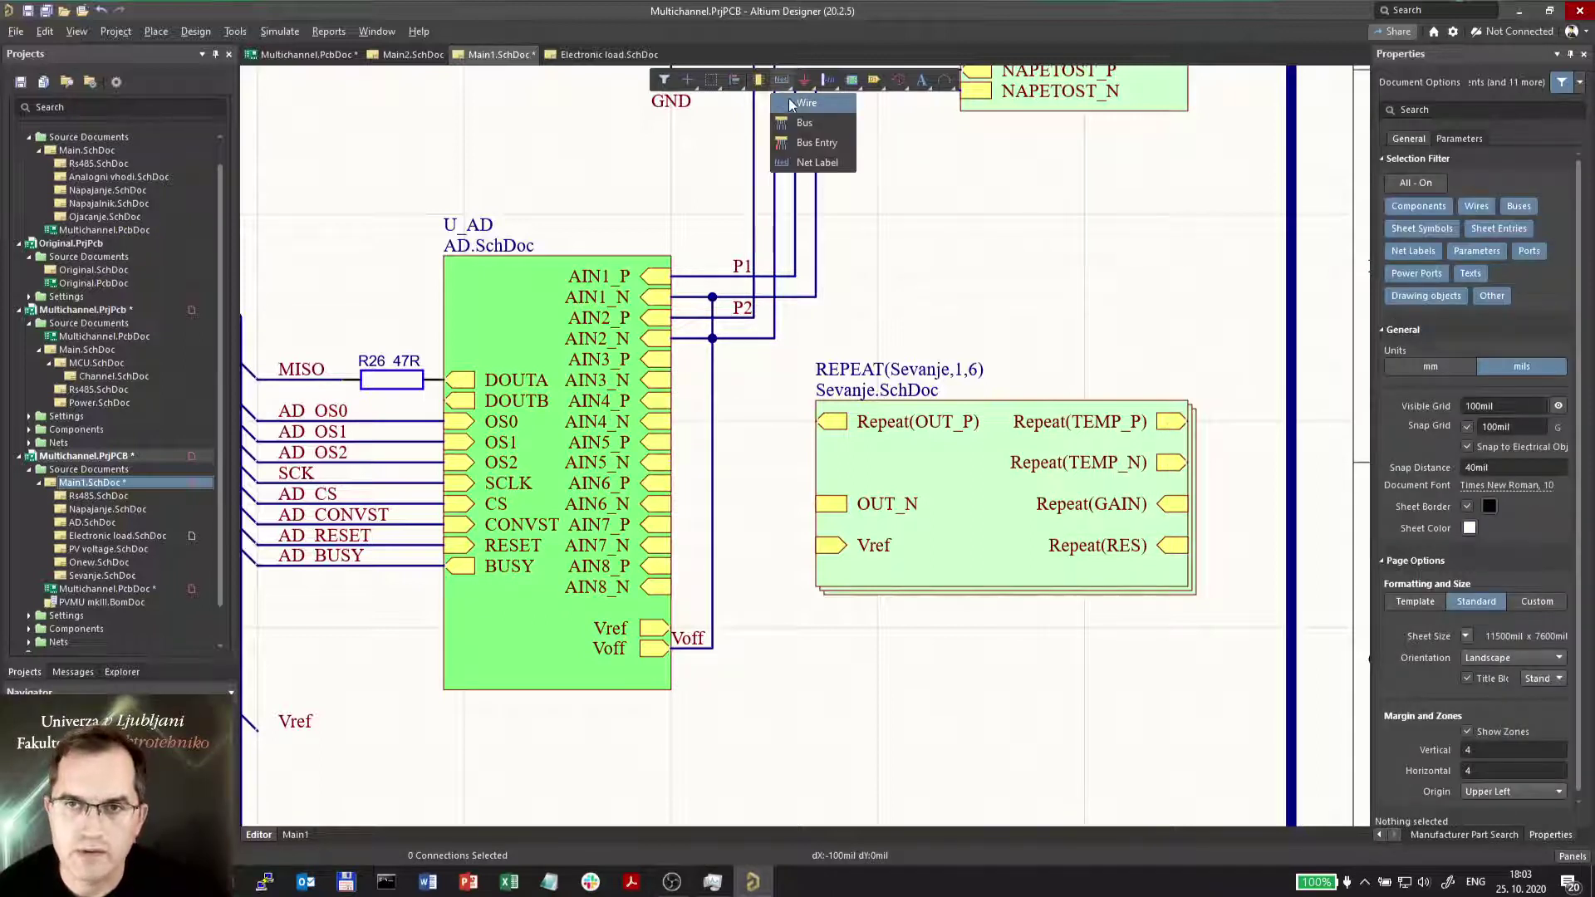
left_click(801, 103)
left_click(1188, 421)
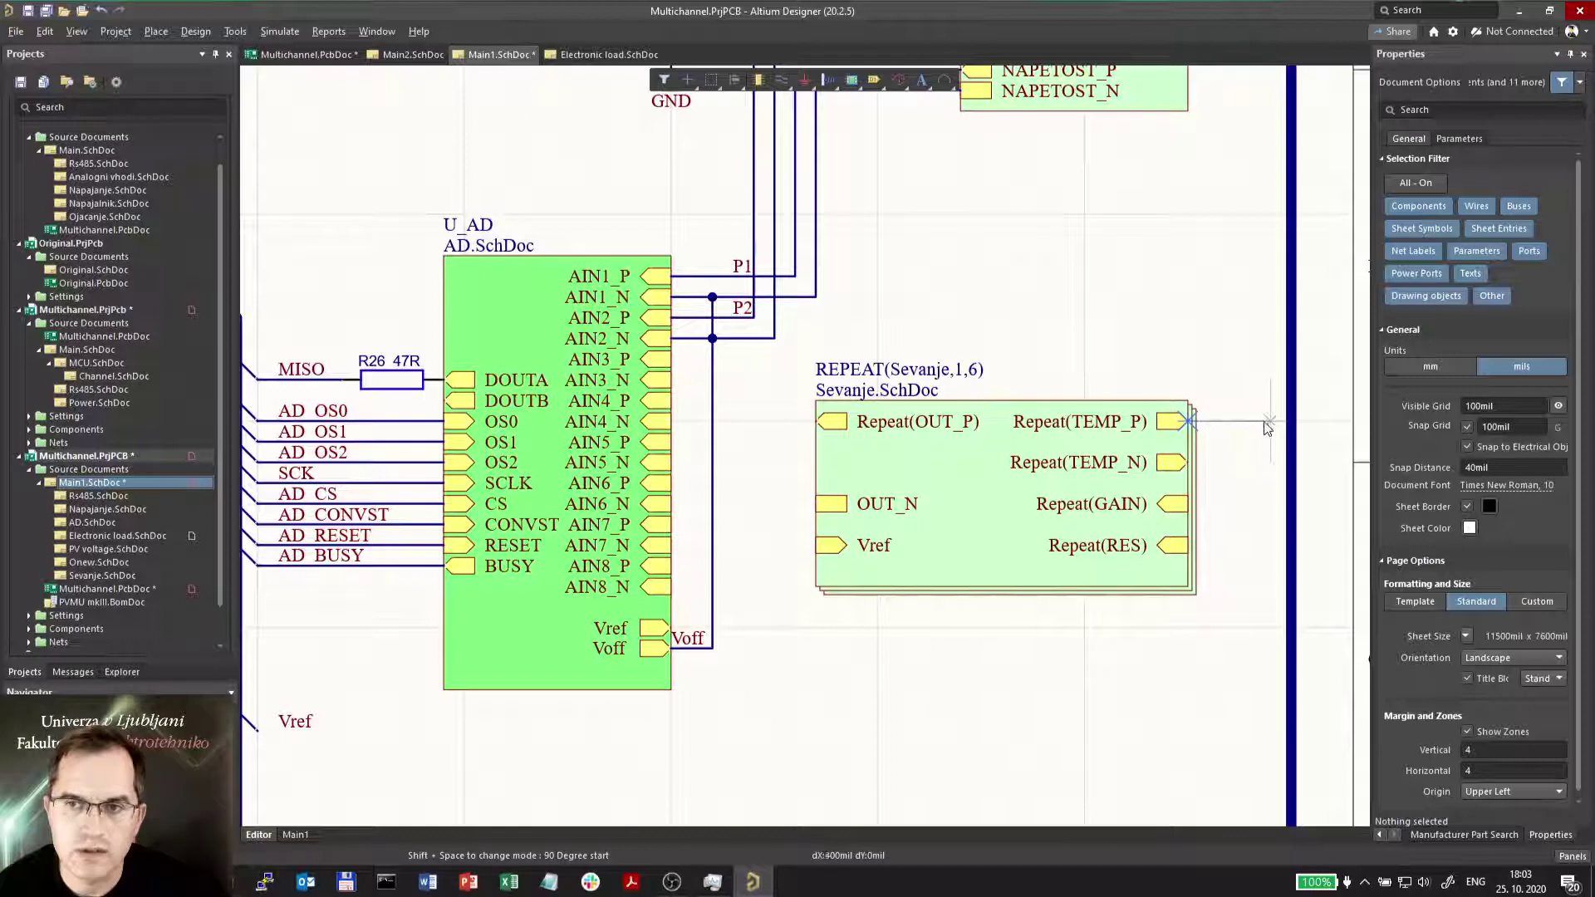
left_click(1269, 421)
right_click(1270, 421)
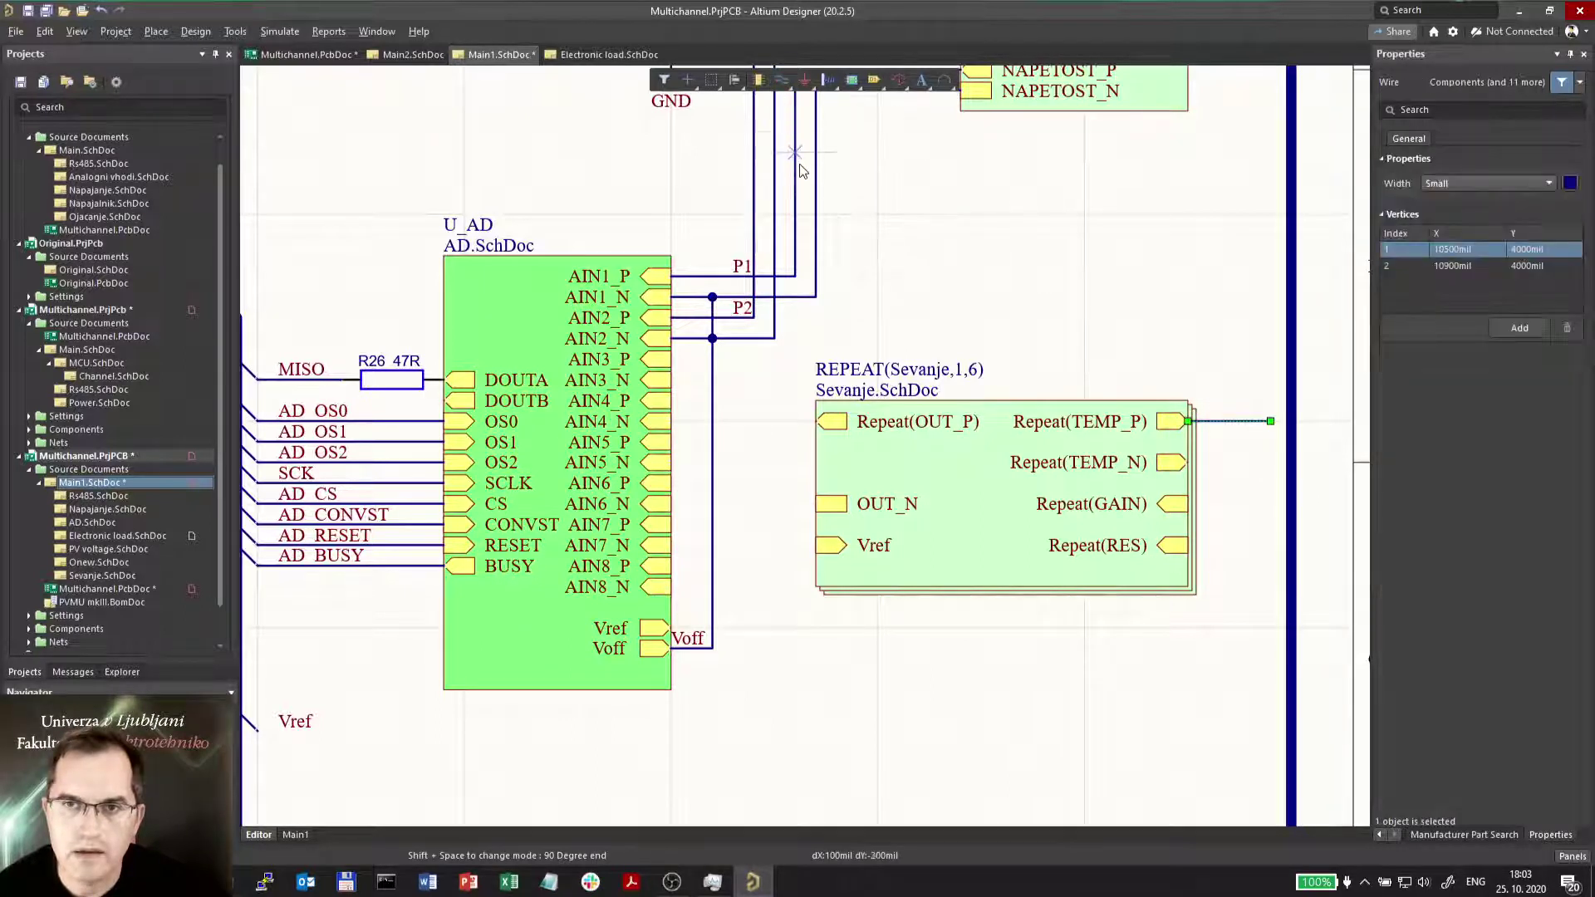
Join the TEMP_P wire to the vertical bus with a bus entry.
scroll(785, 90, "up", 3)
left_click(784, 83)
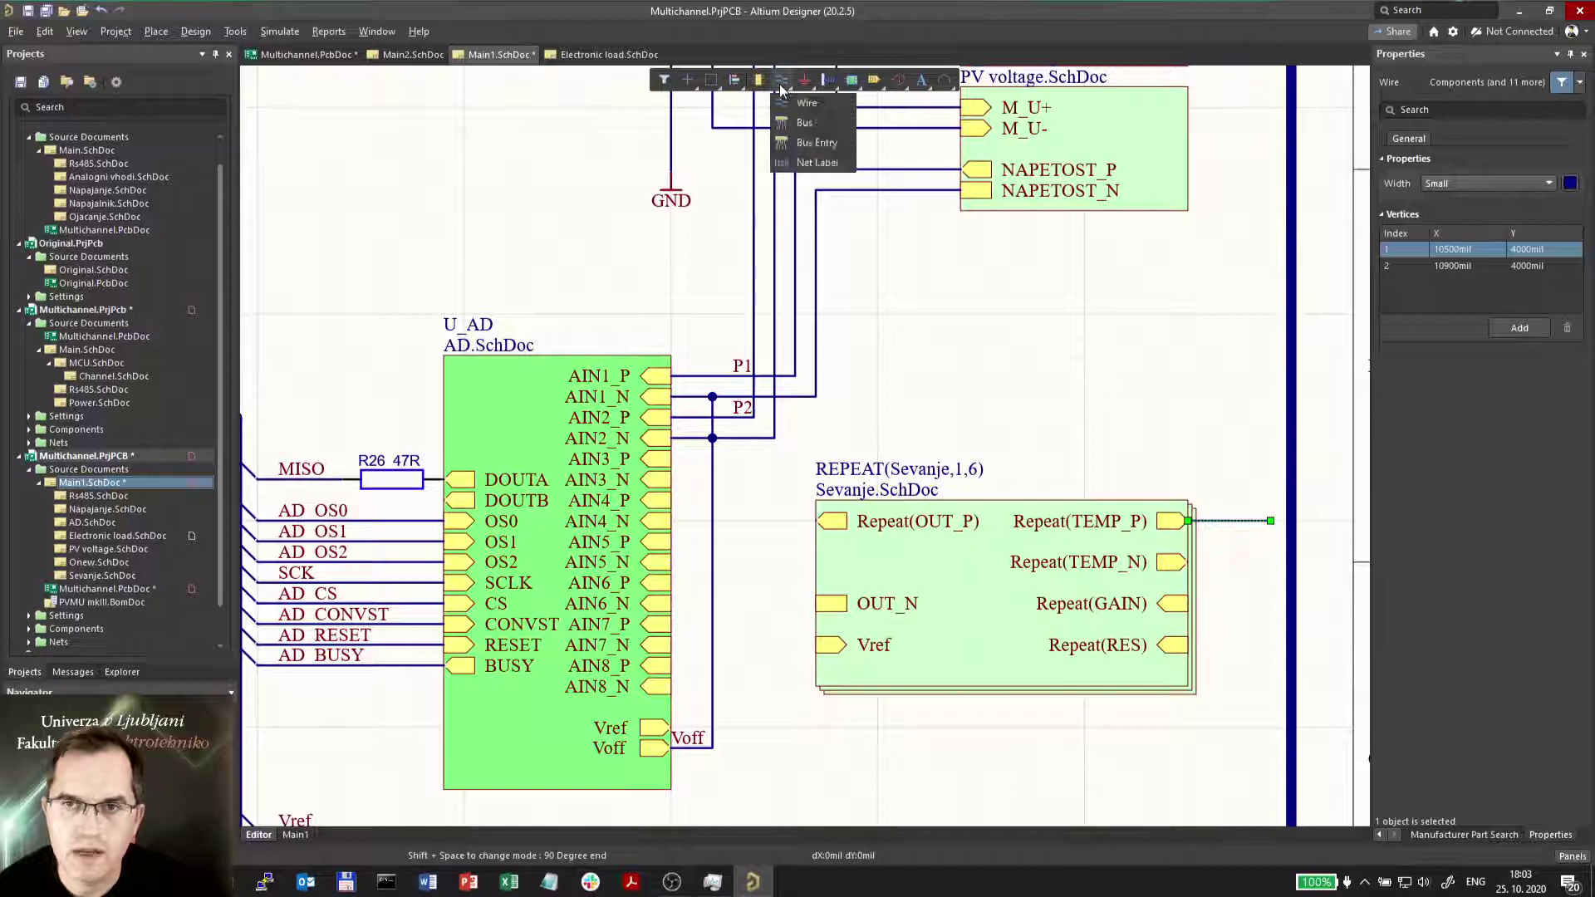
left_click(805, 143)
left_click(1273, 521)
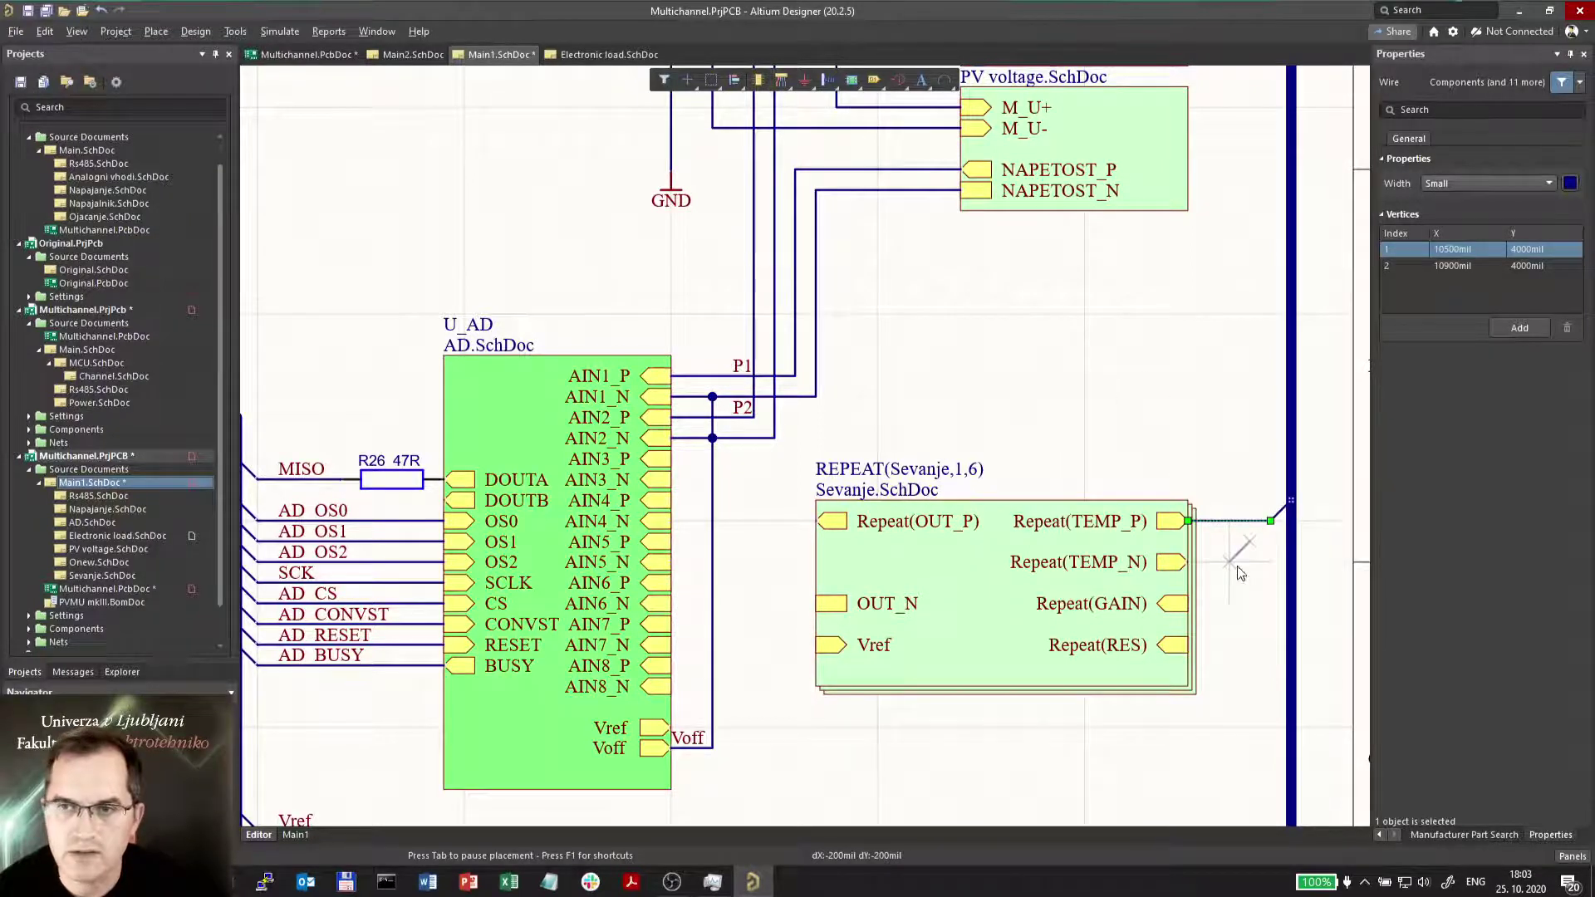
right_click(1238, 567)
scroll(1239, 567, "down", 2, "ctrl")
scroll(1200, 541, "up", 4, "ctrl")
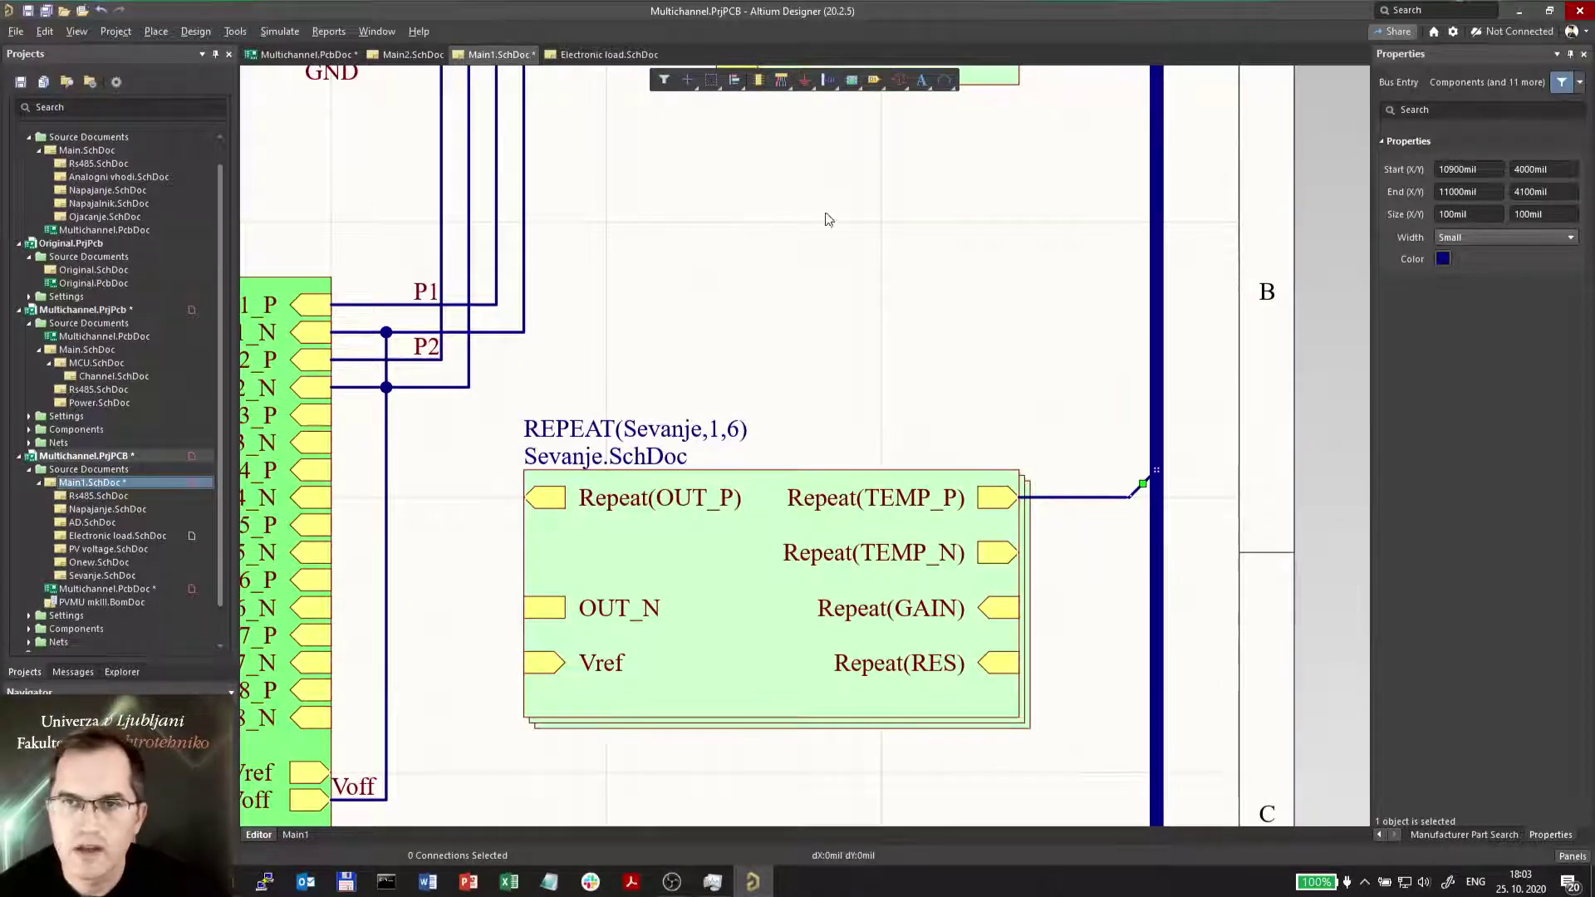
Place a TP net label on the Repeat(TEMP_P) wire.
right_click(781, 80)
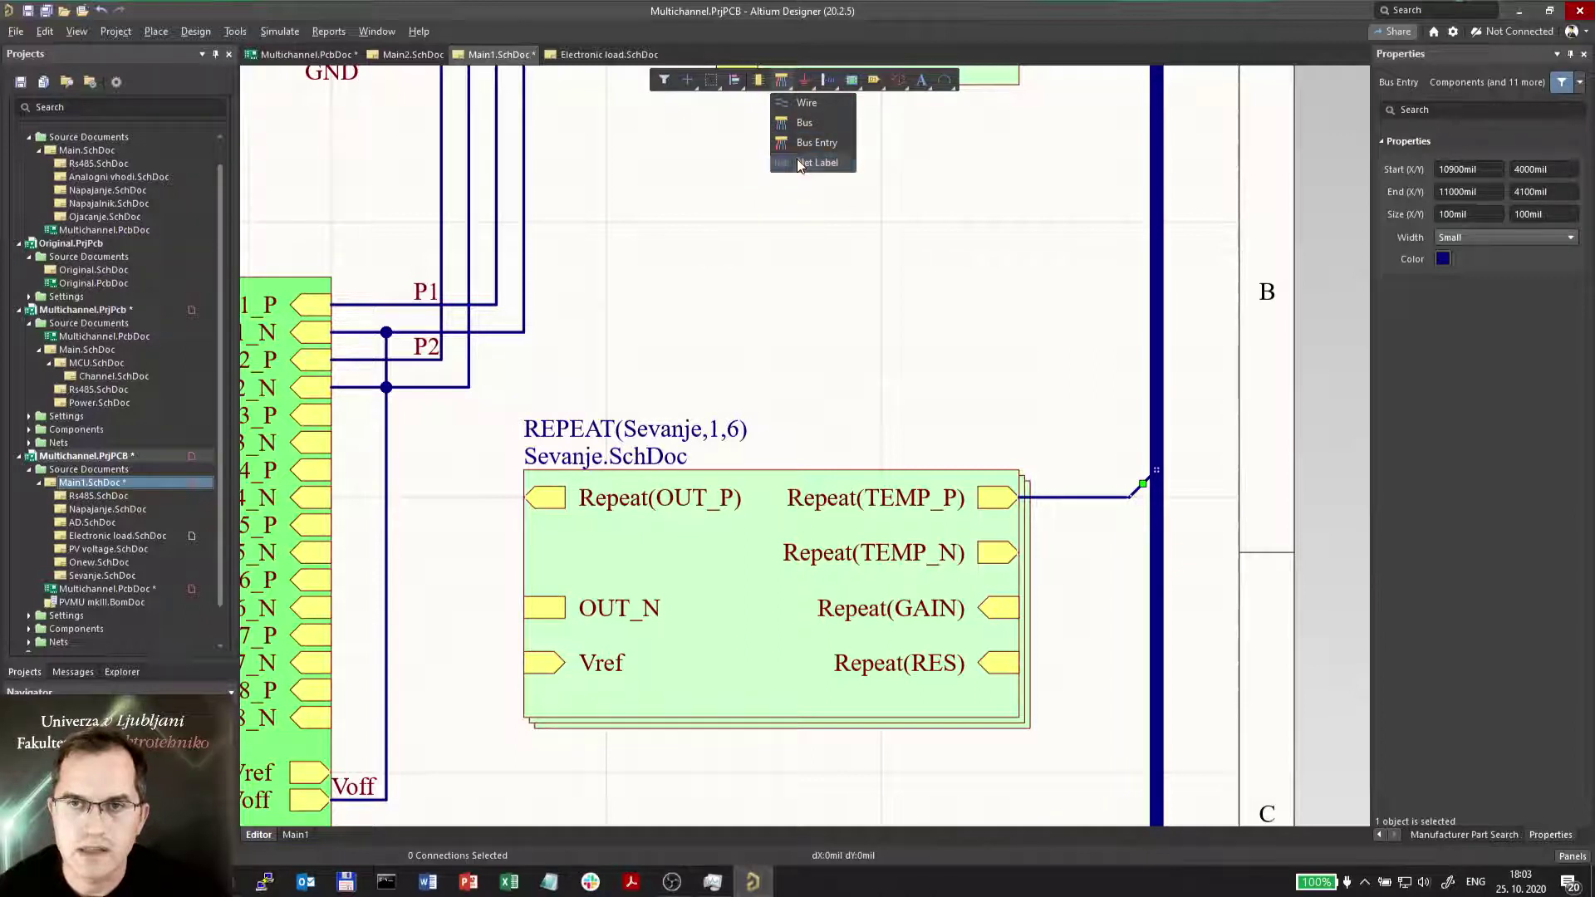
left_click(799, 163)
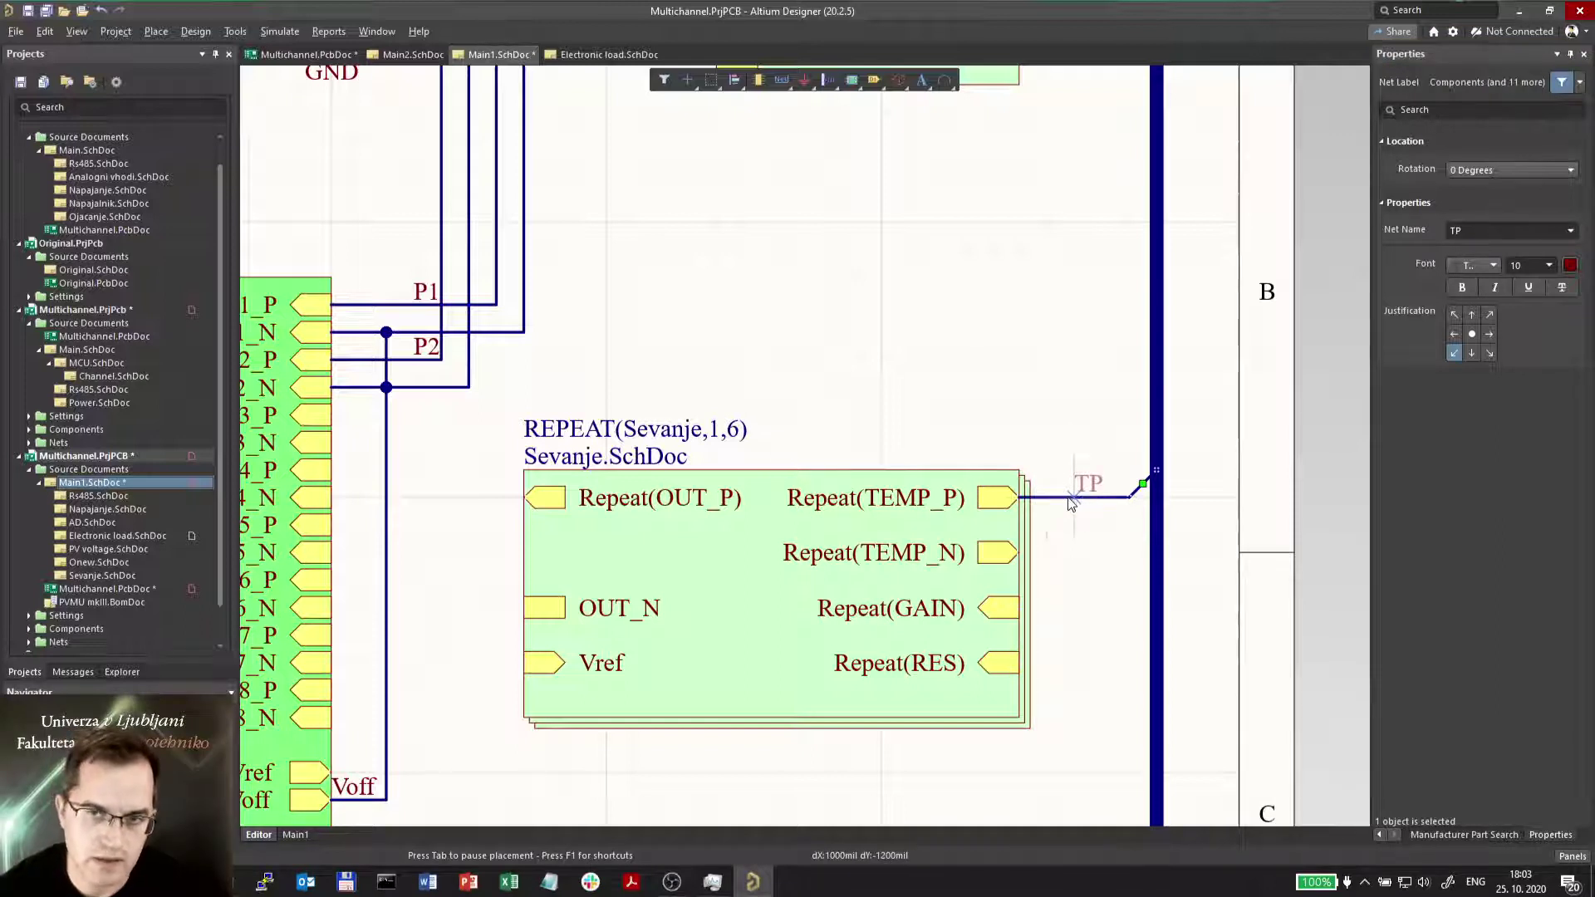
left_click(1073, 499)
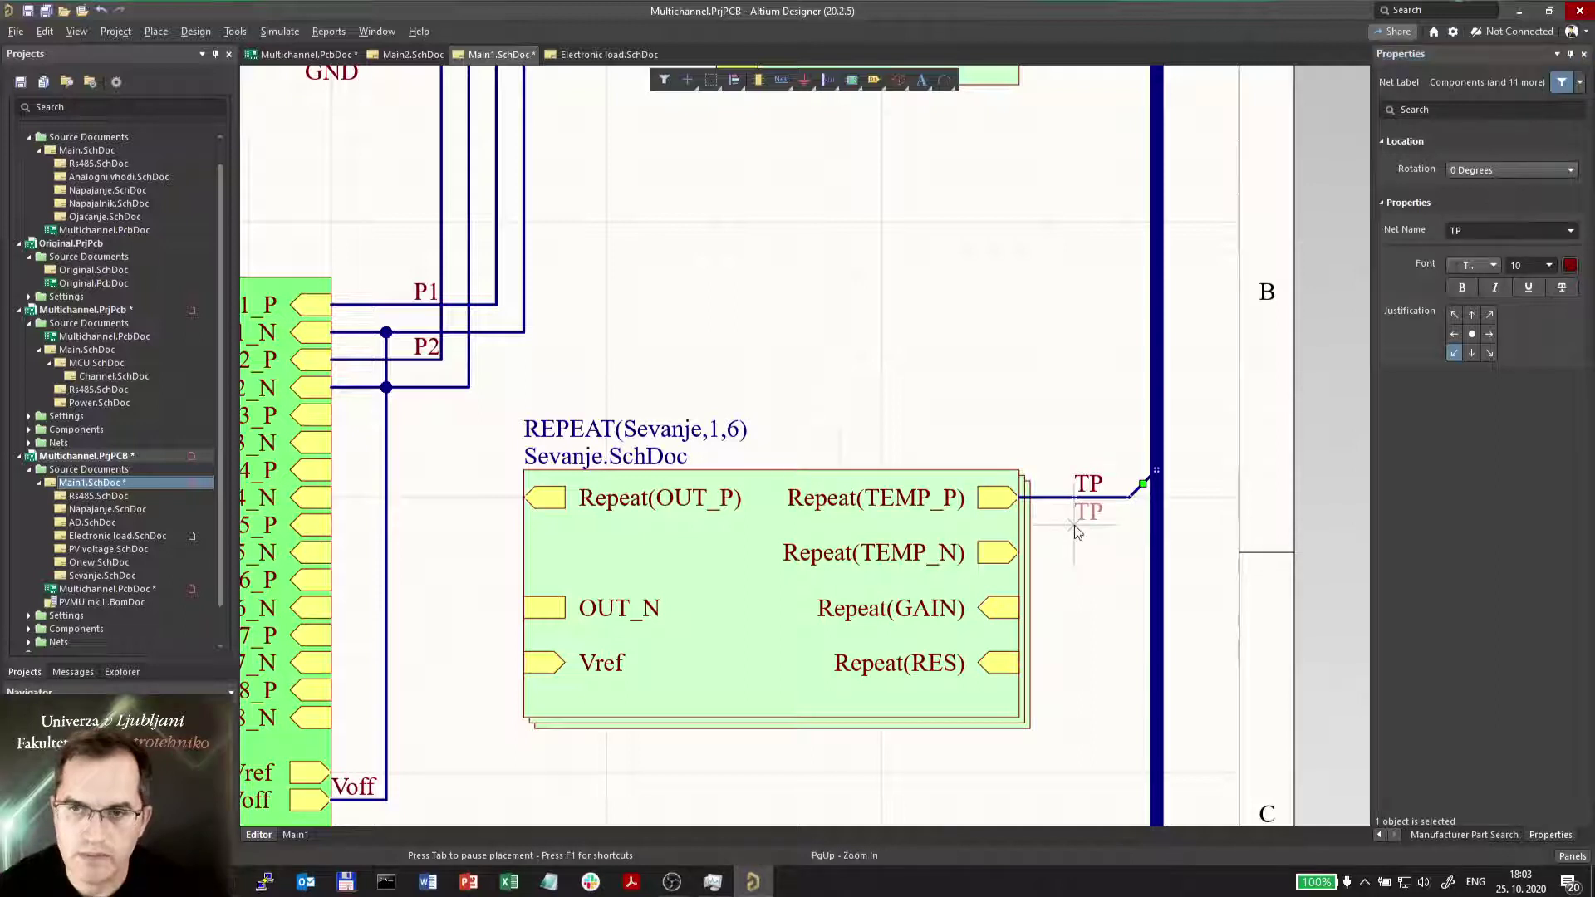
key("Escape")
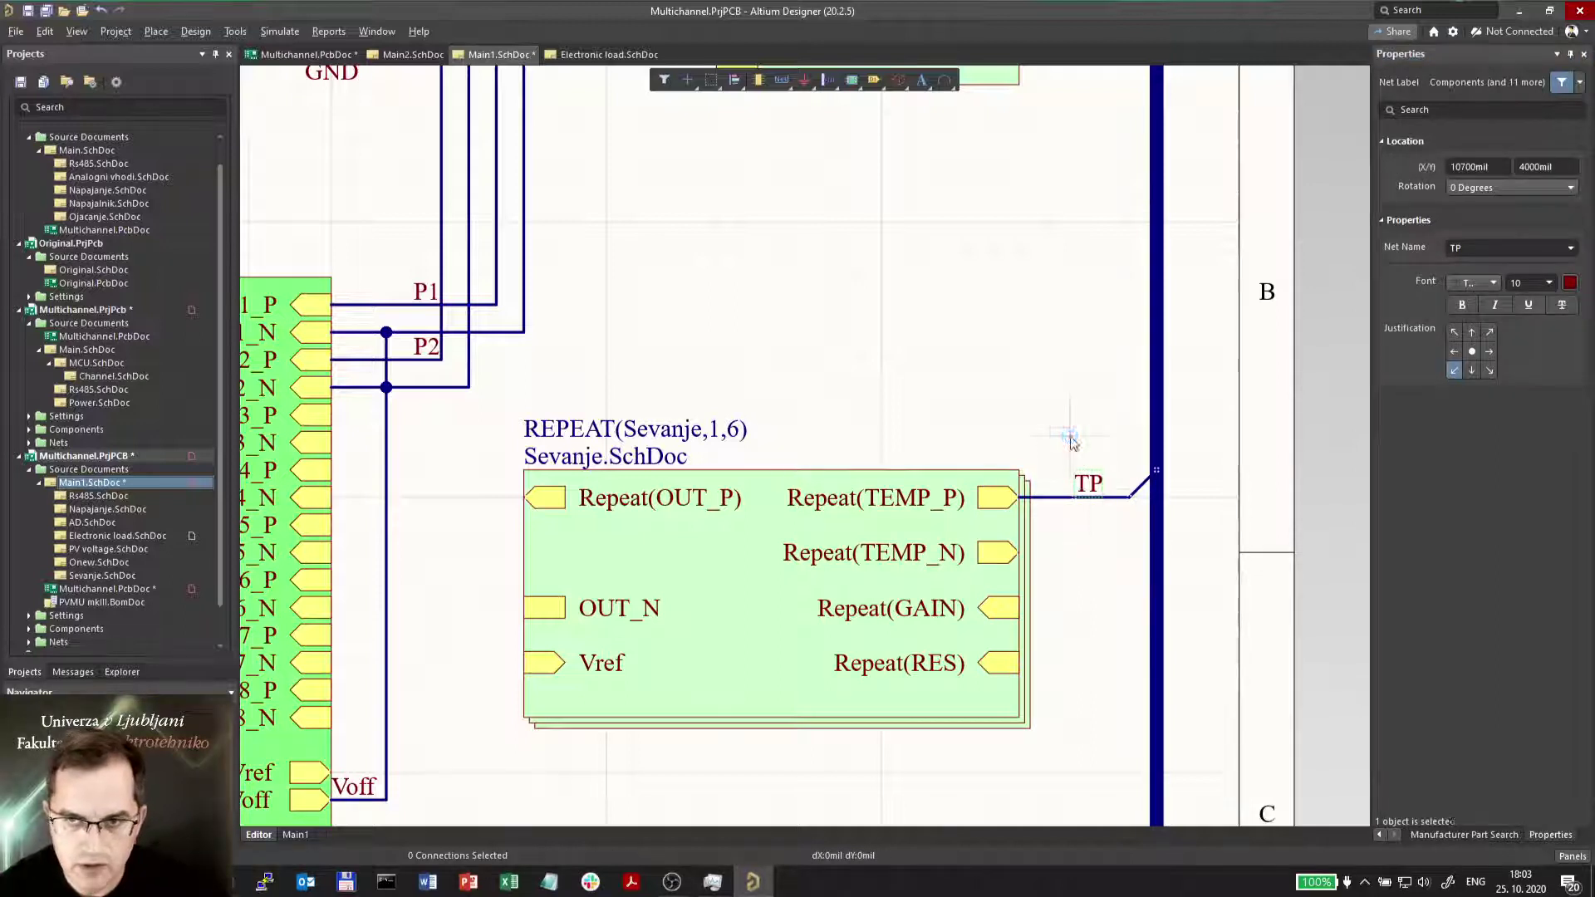
left_click(1069, 423)
scroll(1082, 498, "up", 2, "ctrl")
Copy the TP wire, label and bus entry to Repeat(TEMP_N), Repeat(GAIN) and Repeat(RES).
scroll(1082, 499, "up", 1, "ctrl")
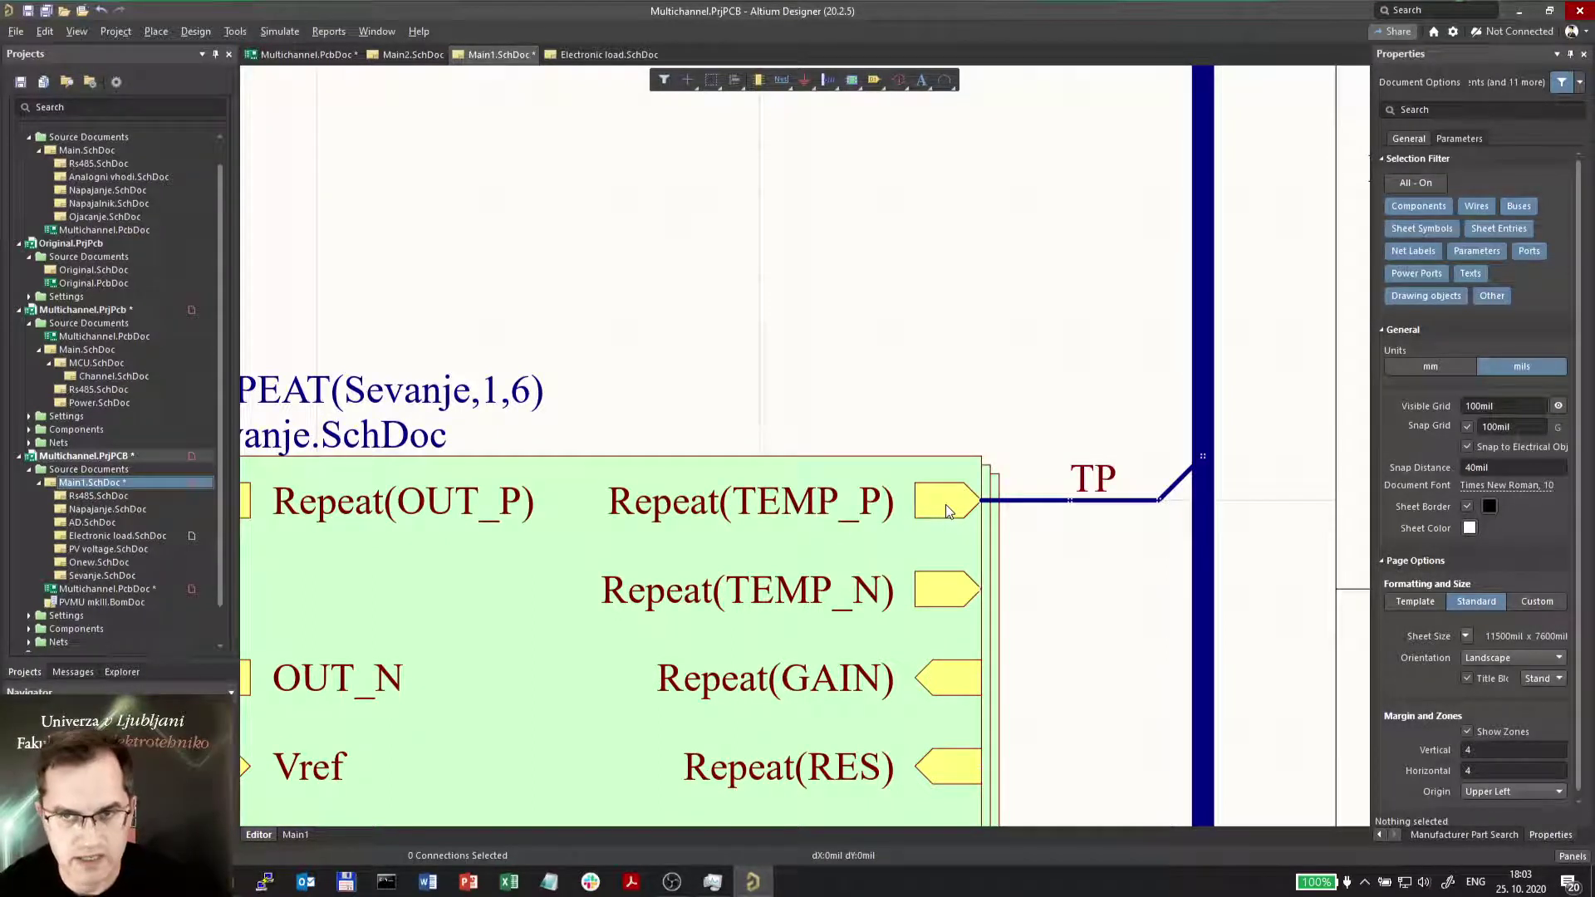
left_click_drag(1141, 475, 1053, 604)
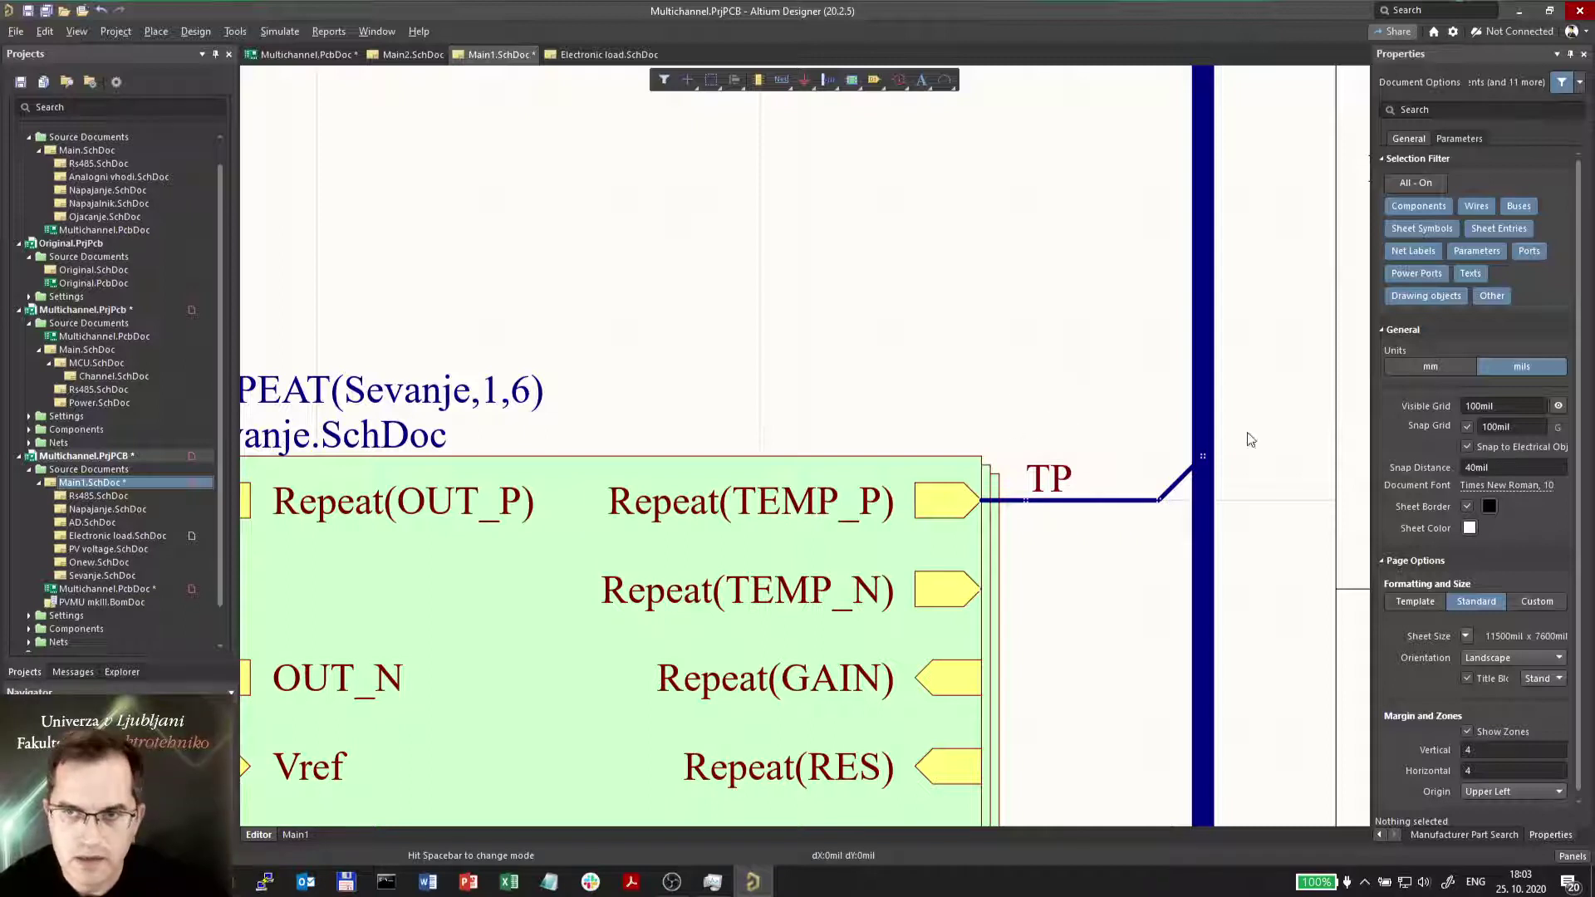
left_click(1153, 493)
left_click(1032, 532)
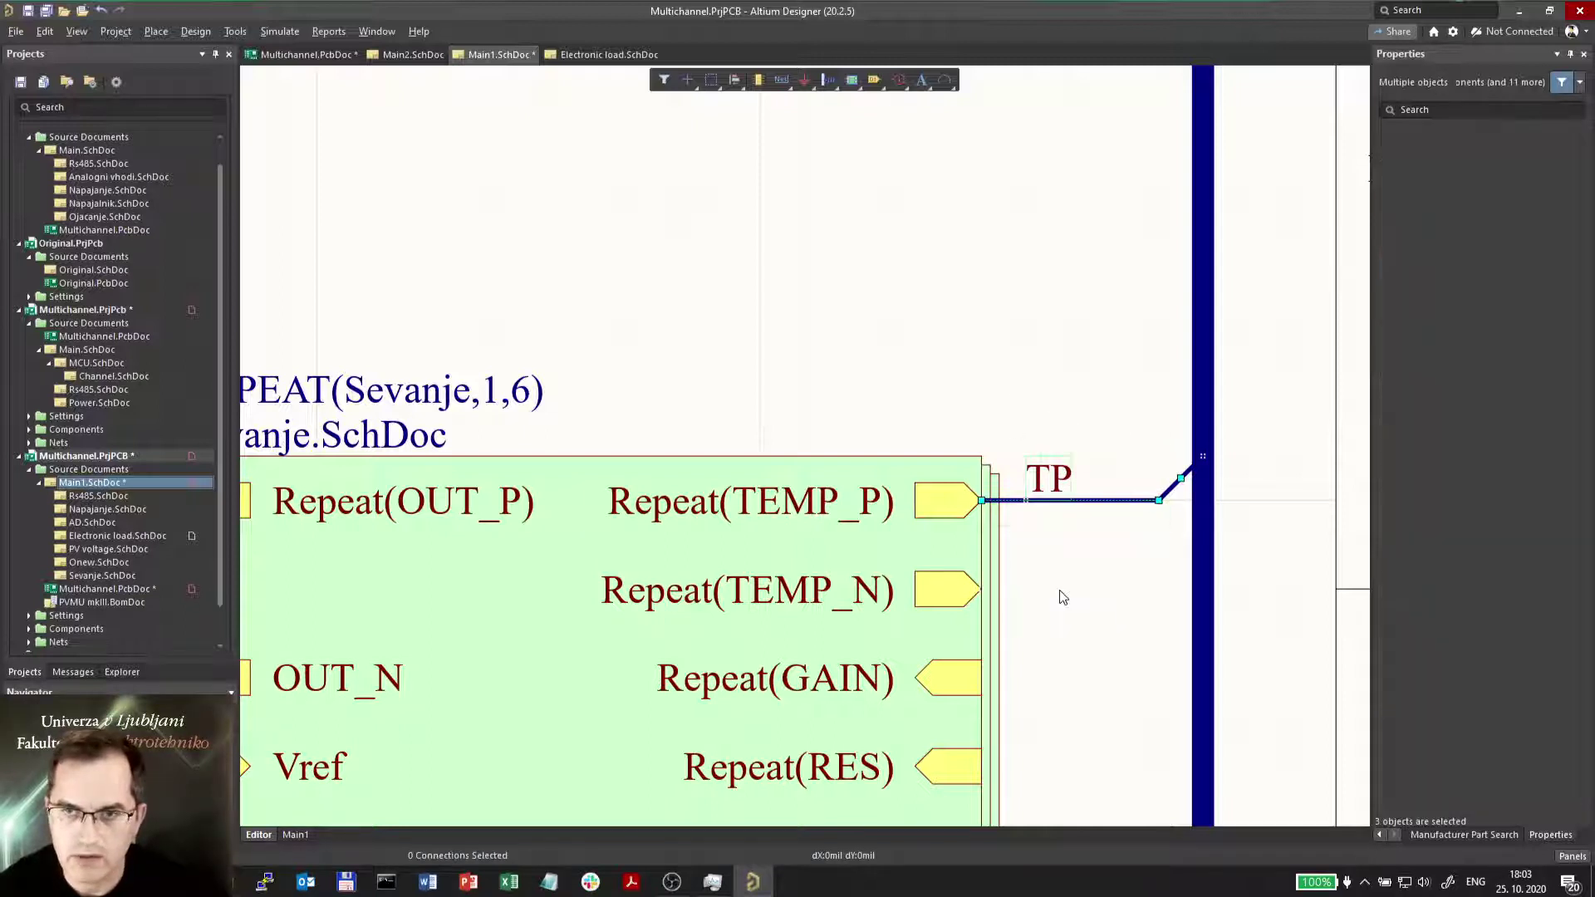
key("ctrl+r")
left_click(1141, 581)
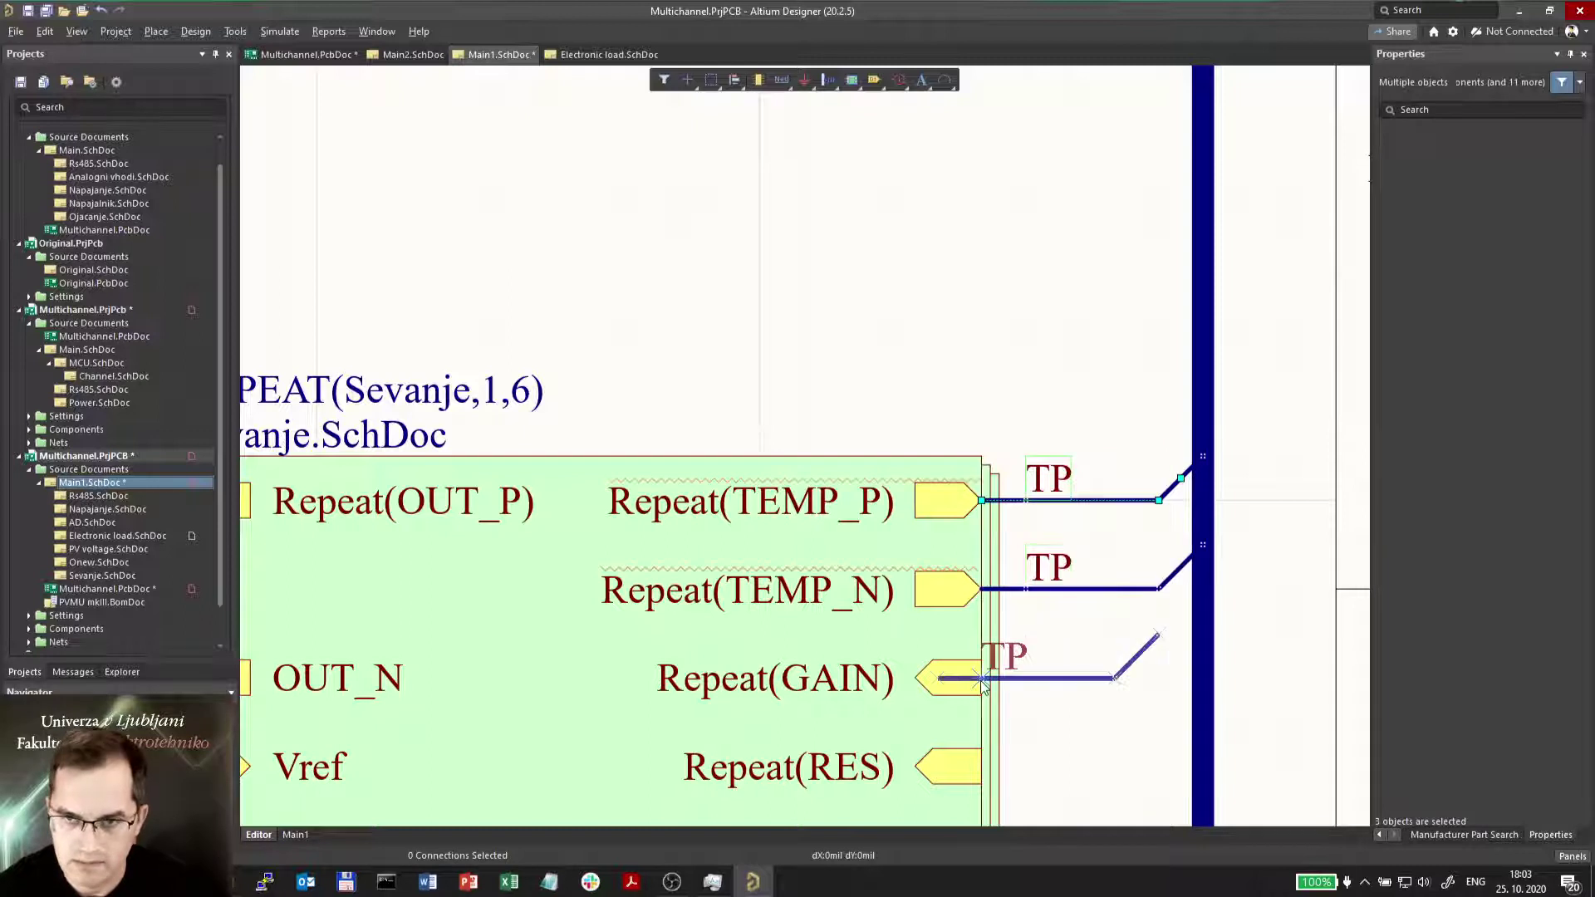
left_click(980, 677)
right_click(936, 700)
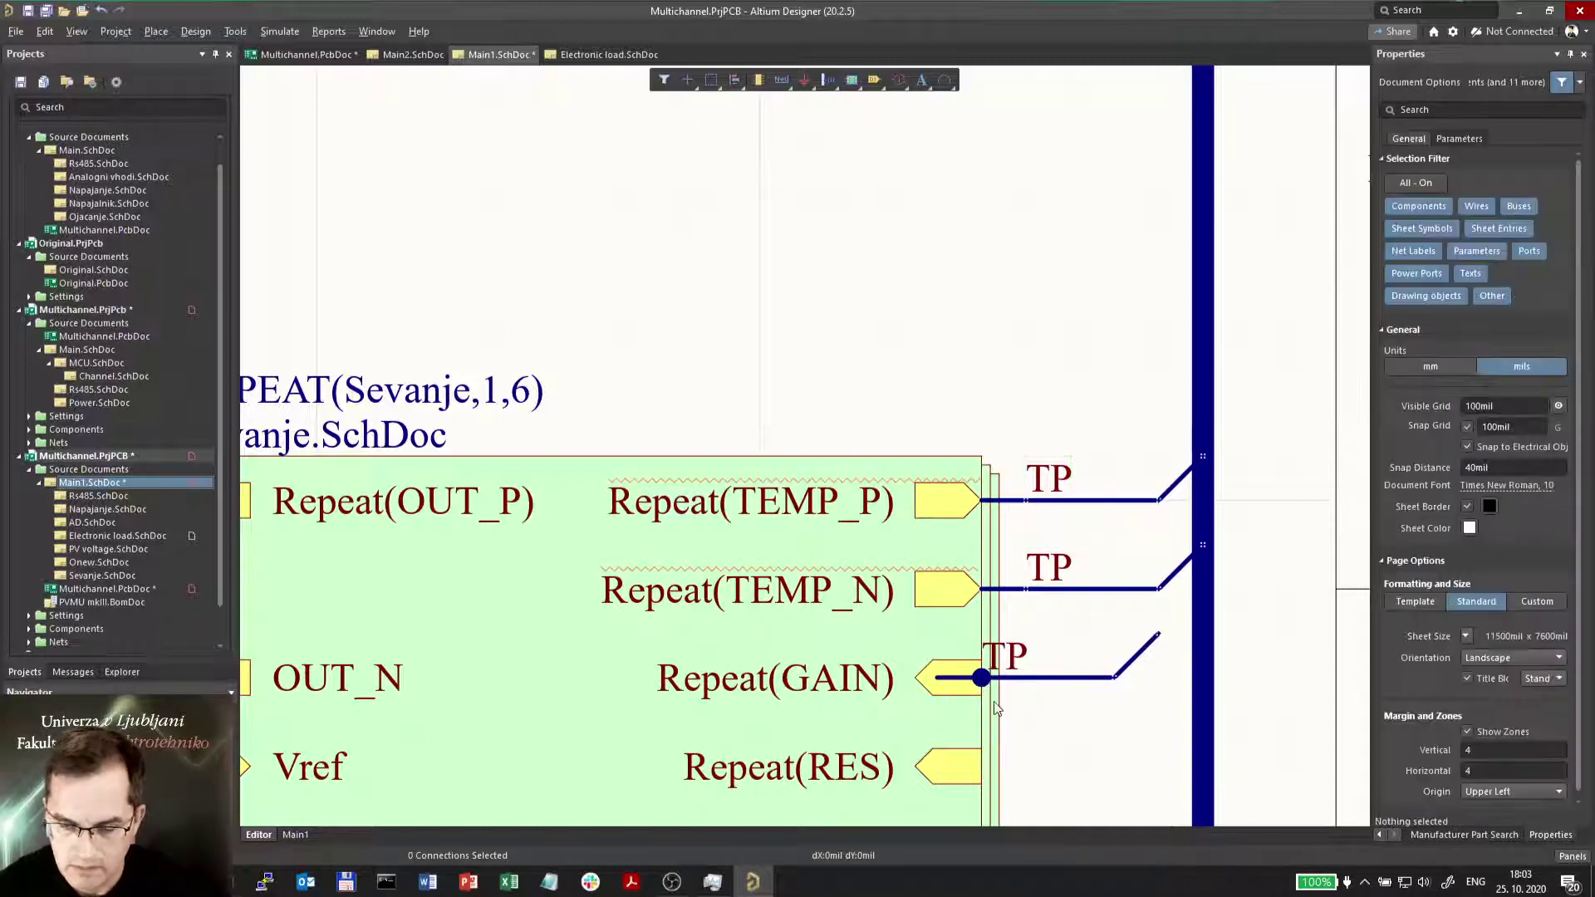
left_click(1029, 677)
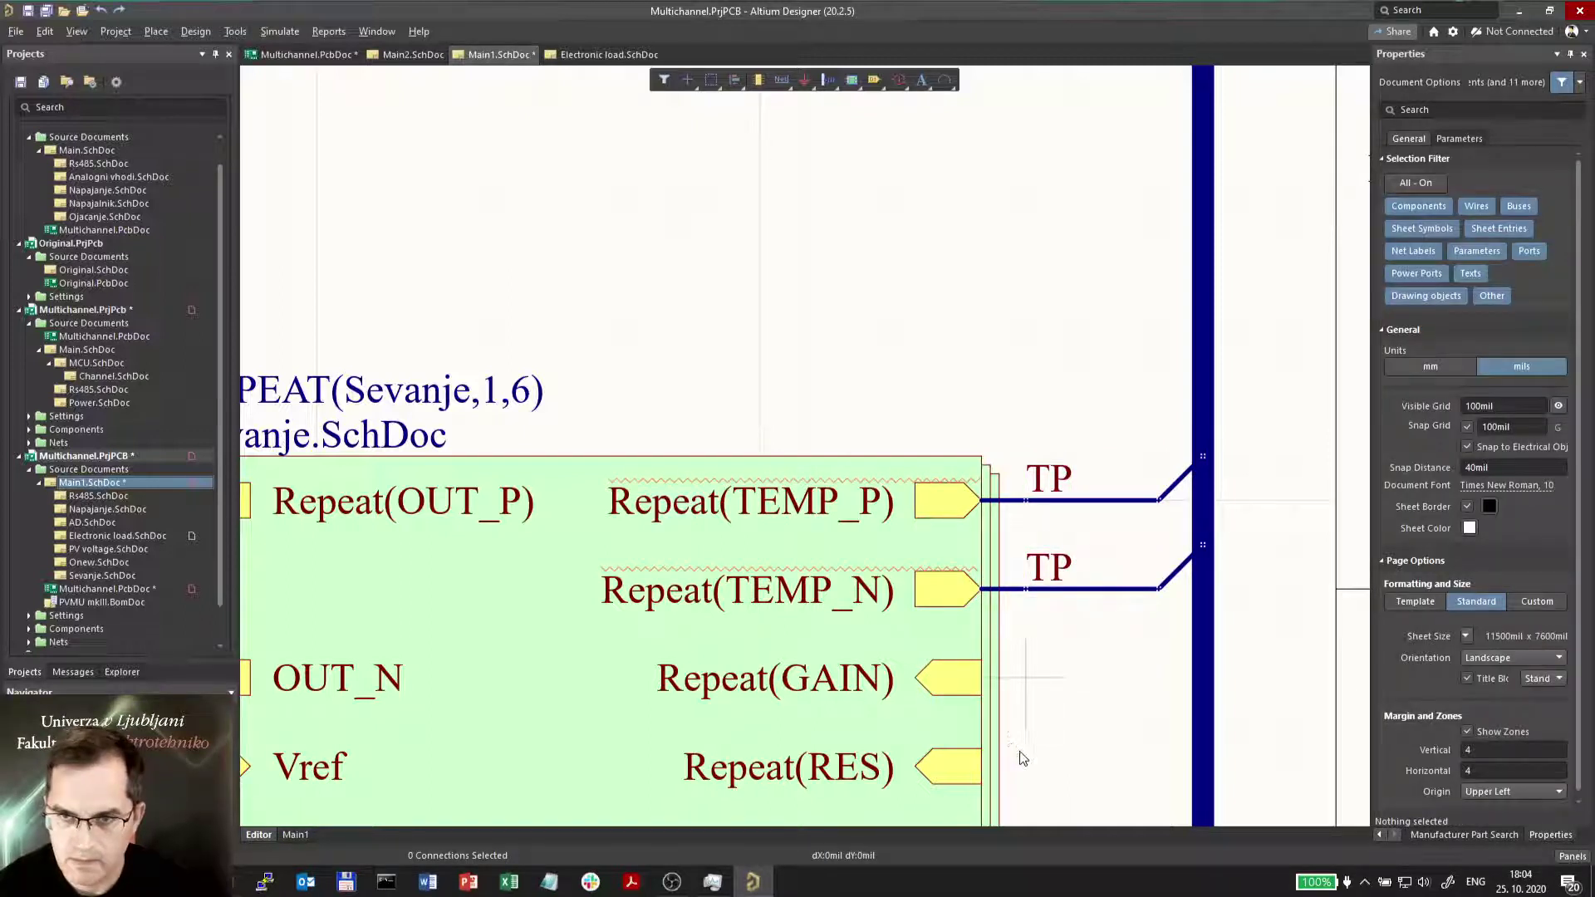
left_click(1033, 783)
right_click(1071, 565)
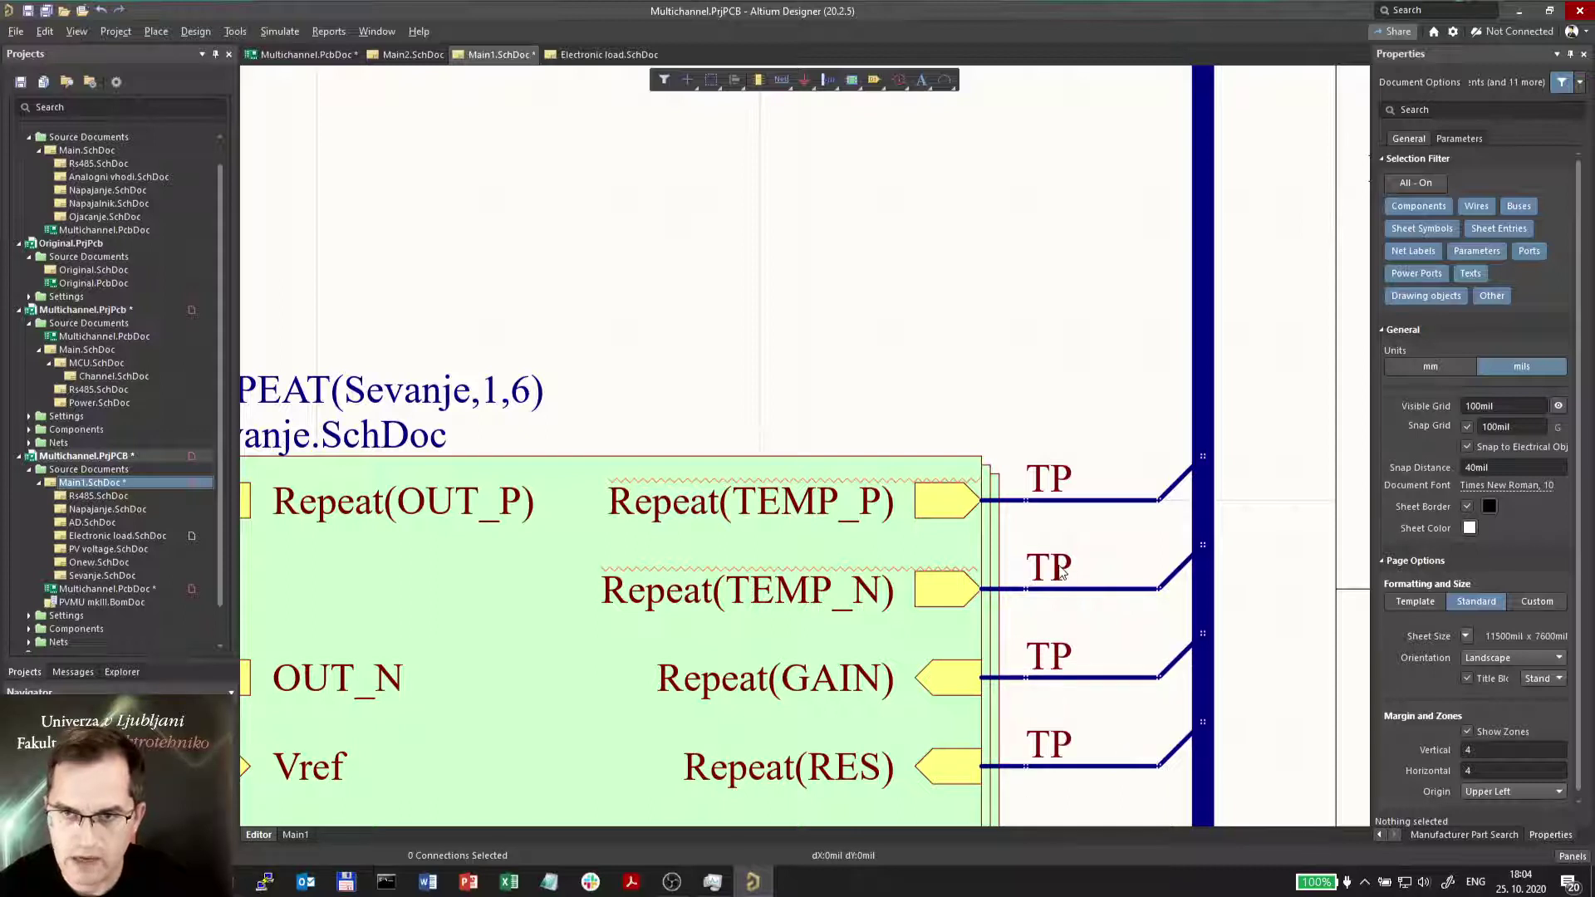
Rename the three copied net labels to TN, GAIN and RES.
left_click(1061, 572)
type("TN")
key("Return")
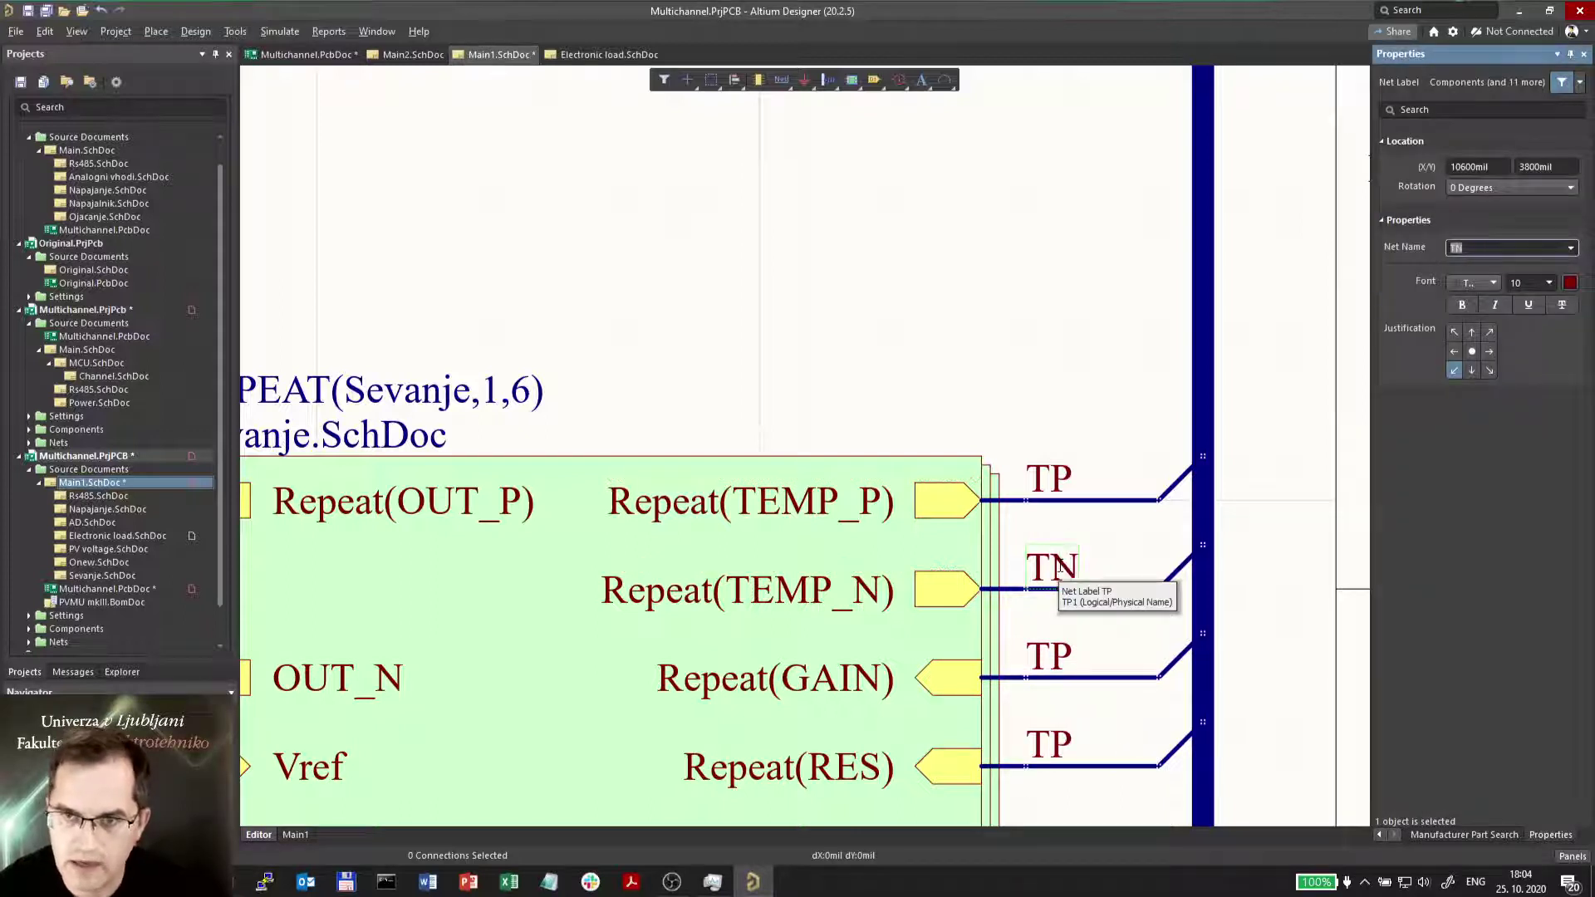
left_click(1048, 657)
type("GAIN")
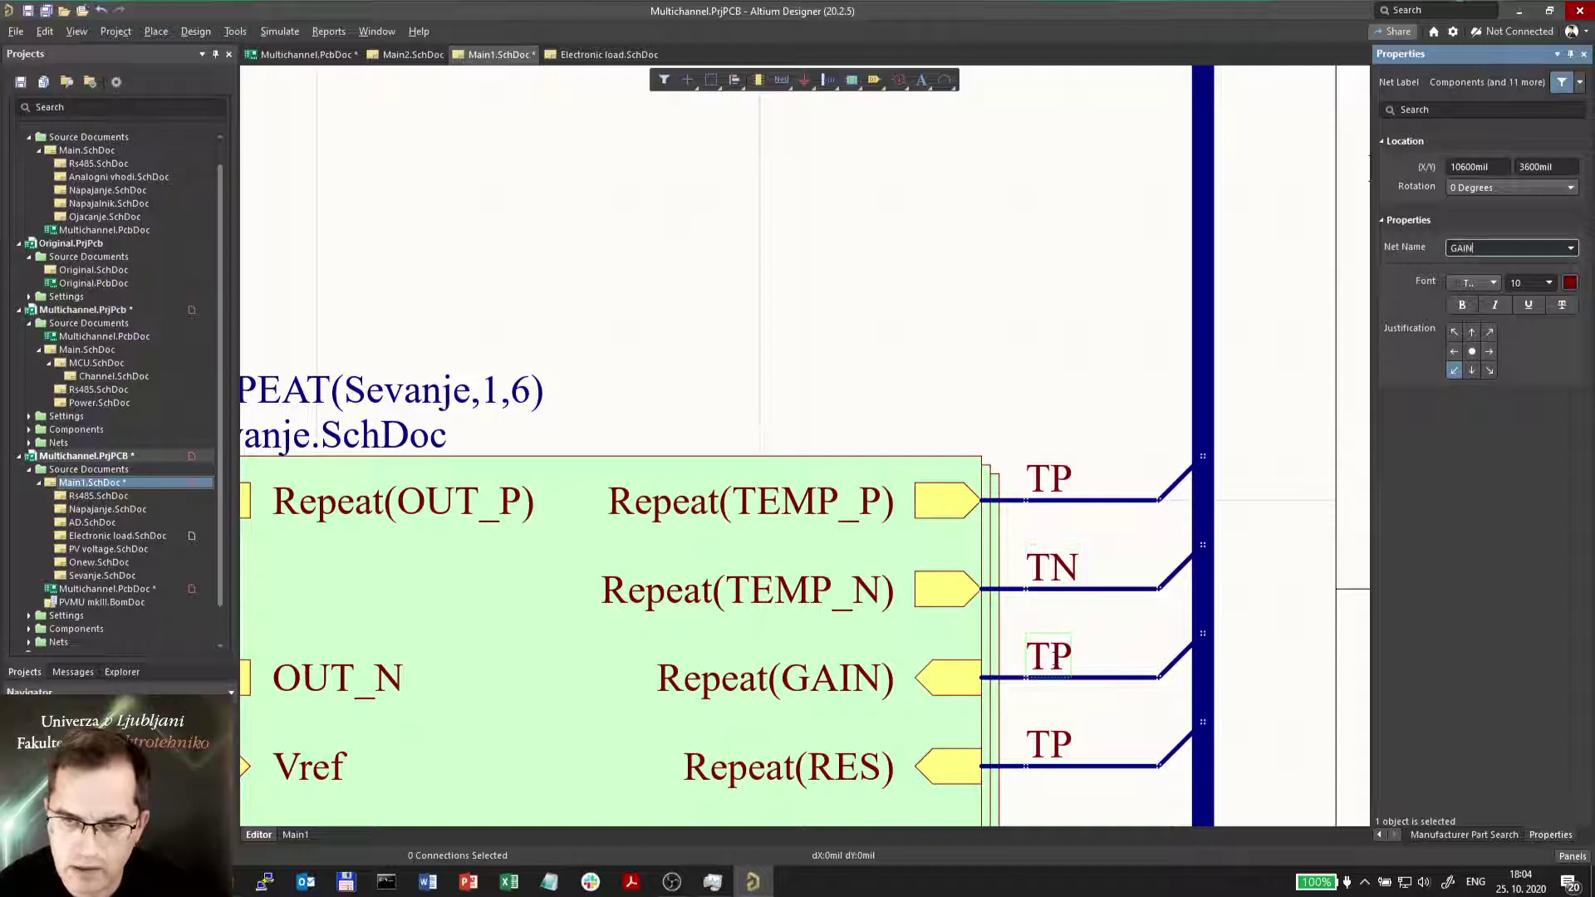
key("Return")
left_click(1054, 744)
type("RES")
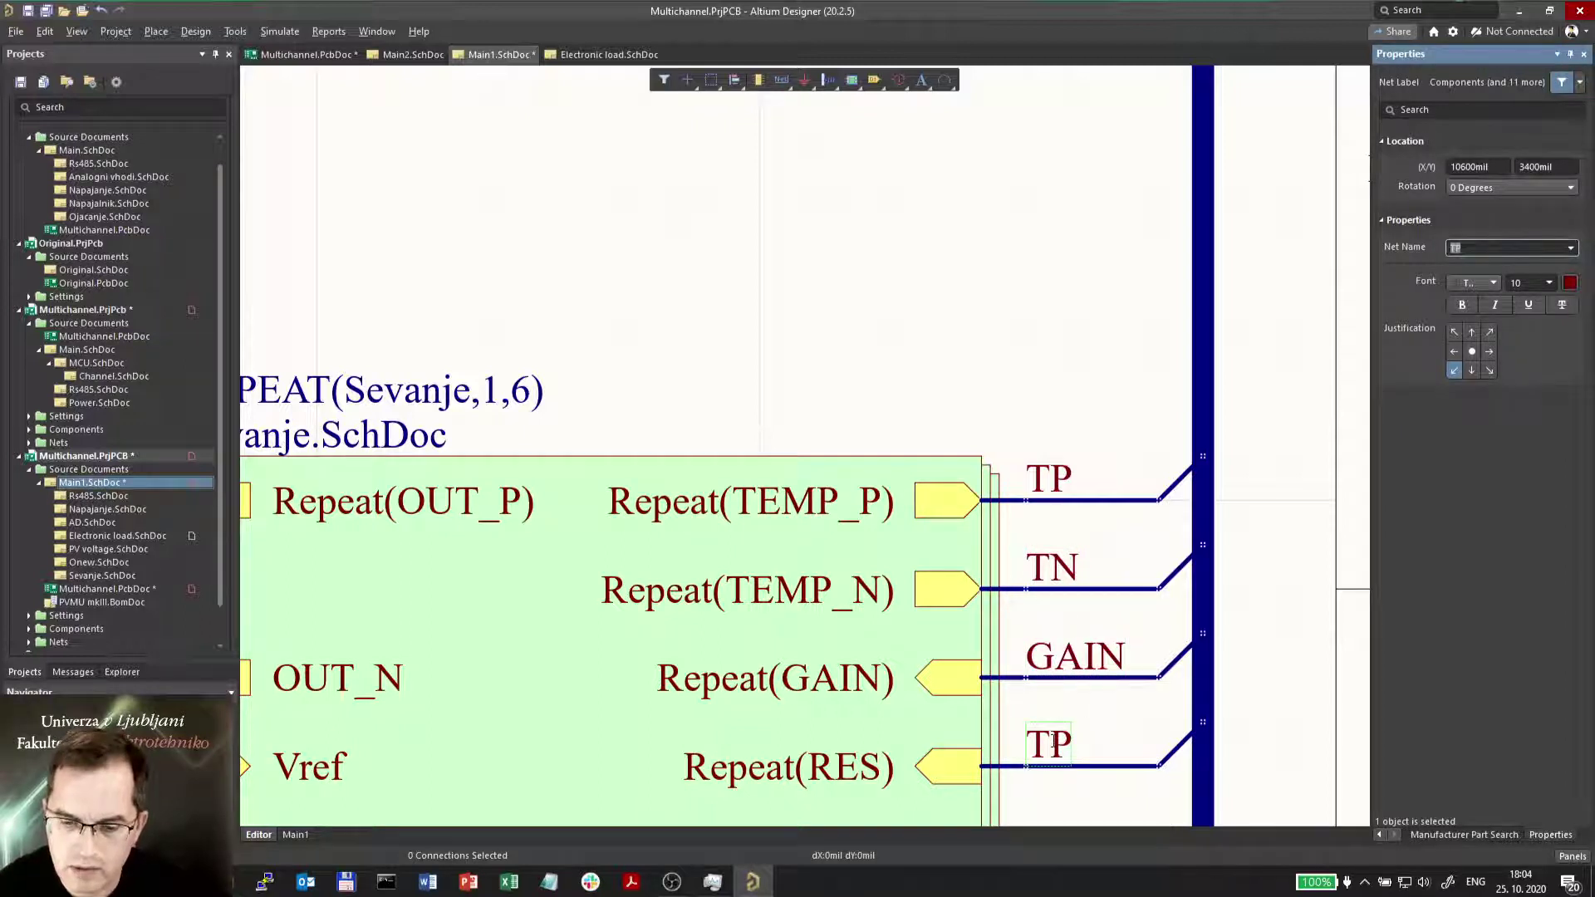
key("Return")
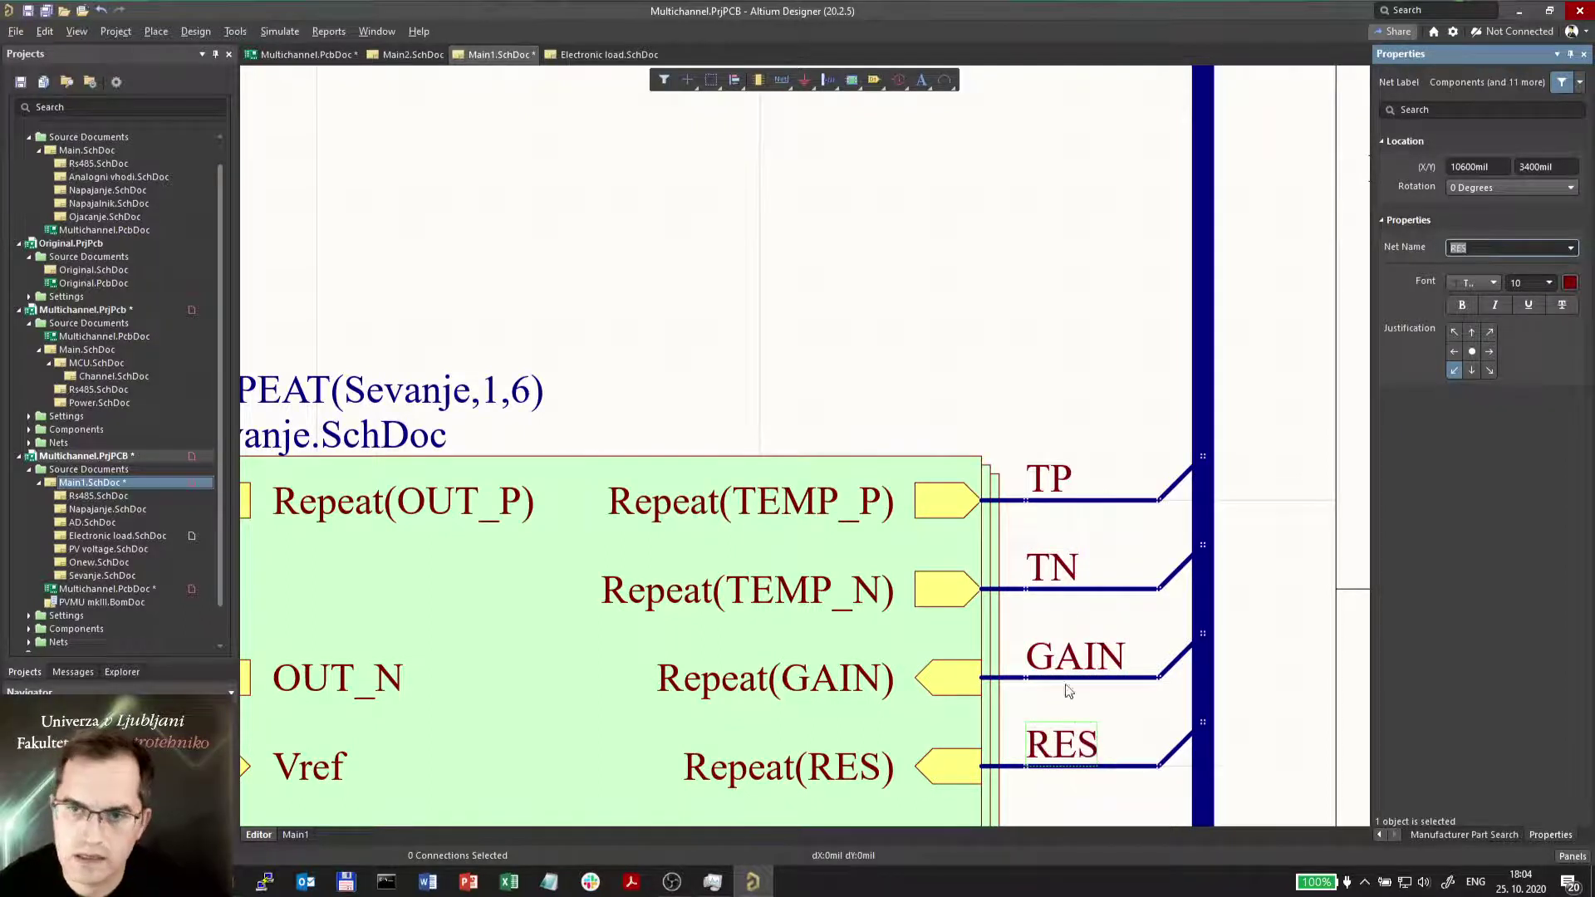
scroll(1180, 652, "down", 3, "ctrl")
scroll(749, 553, "up", 4, "ctrl")
scroll(749, 546, "down", 2, "ctrl")
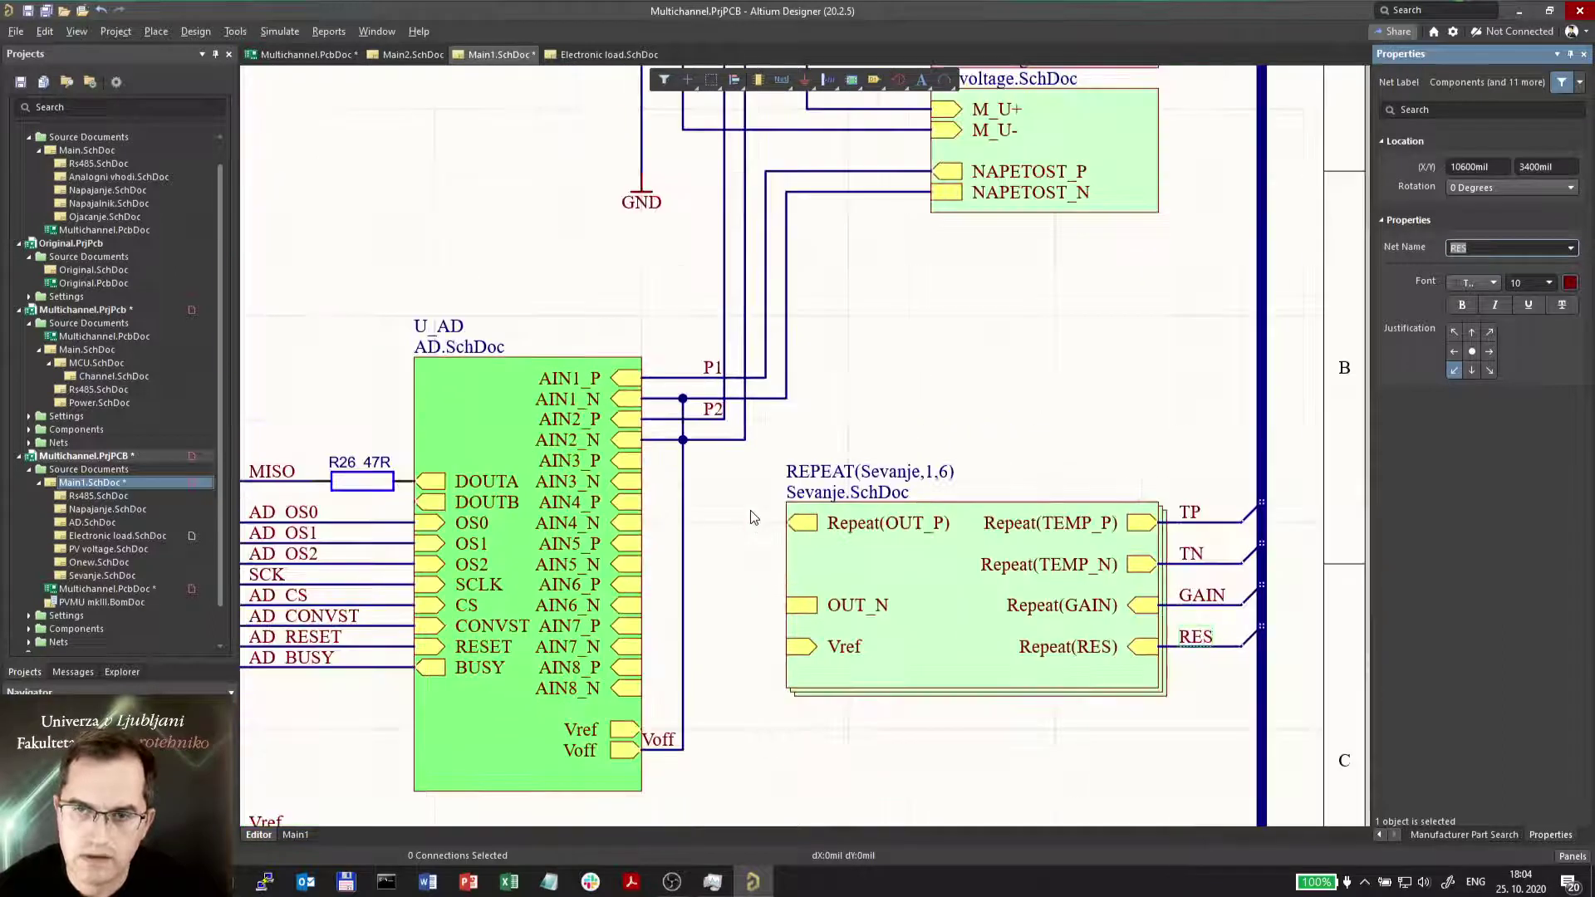
Paste a copy of the TP wiring at Repeat(OUT_P) with its net label renamed OP.
left_click(744, 537)
key("ctrl+v")
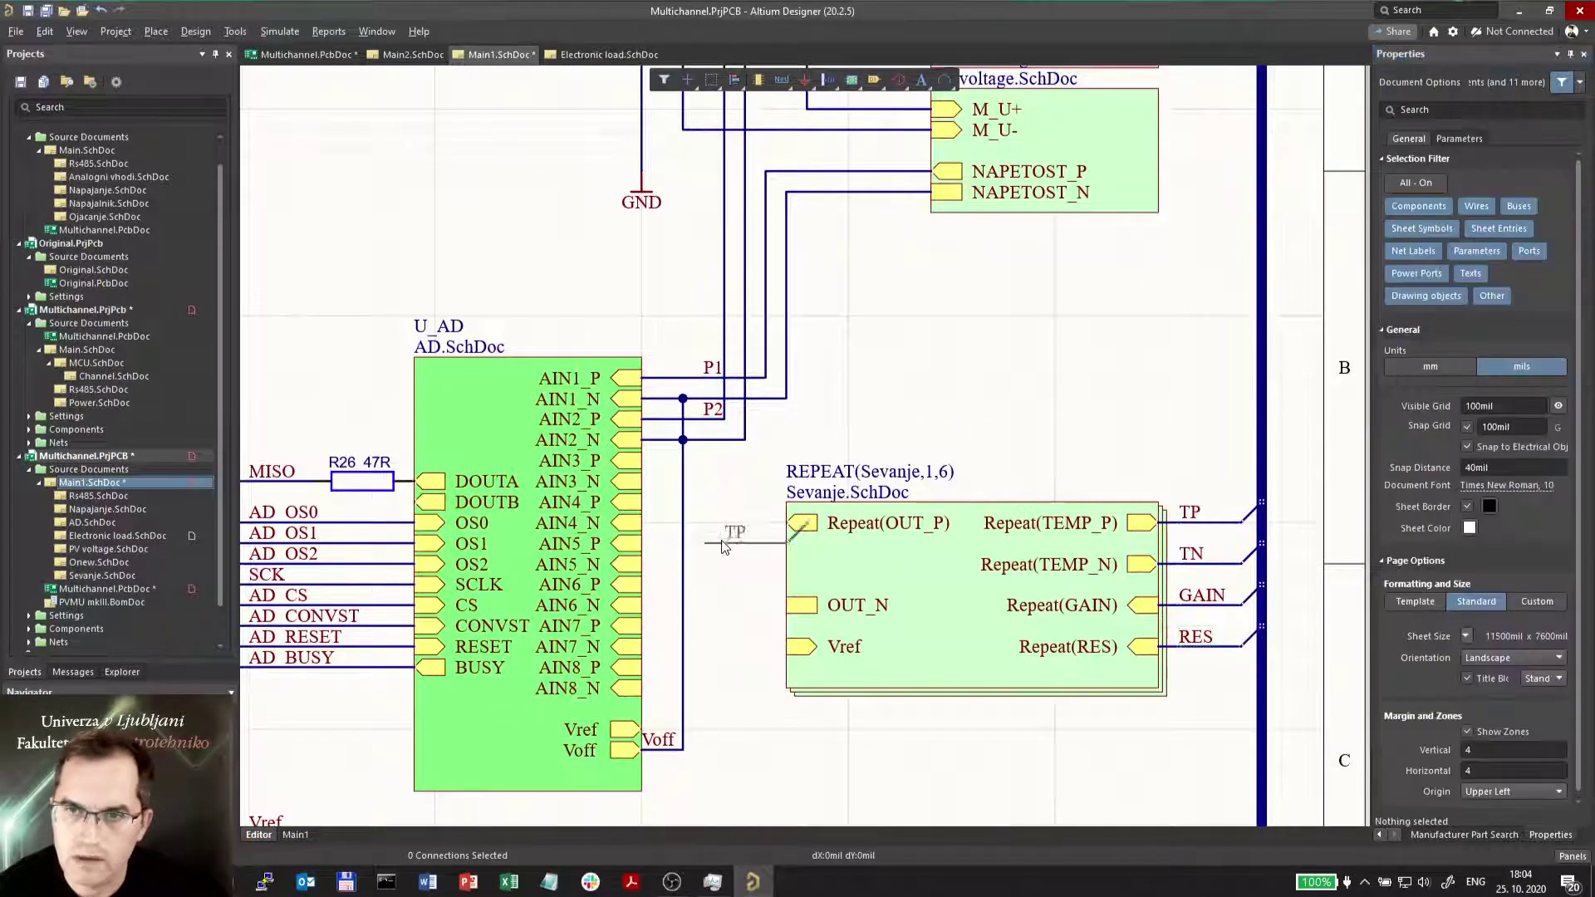
key("Page_Up")
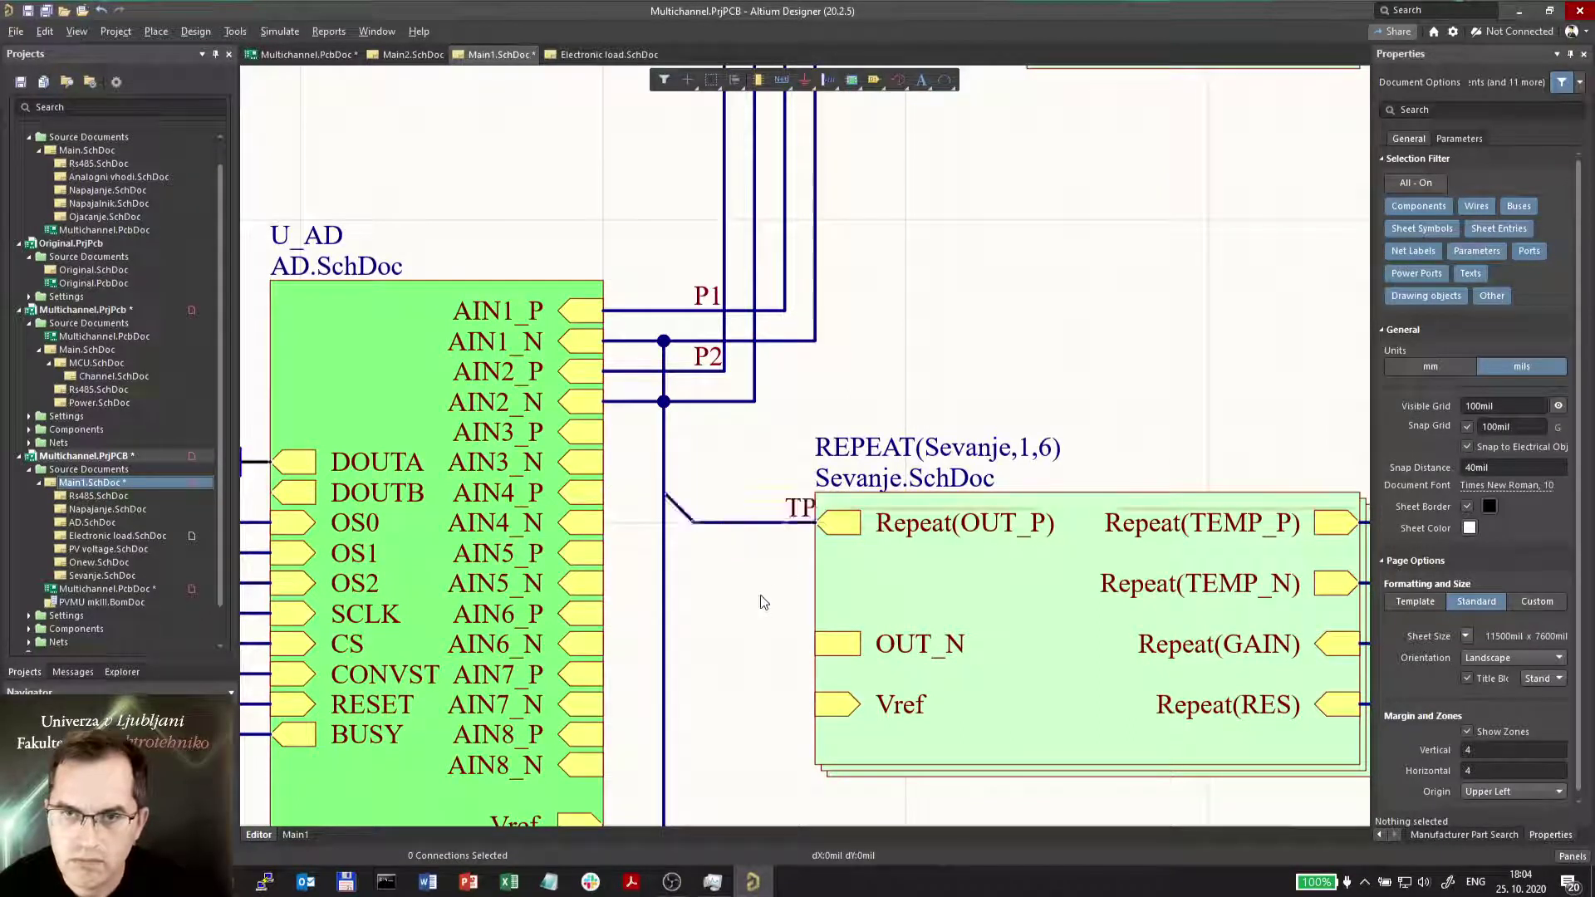
key("Tab")
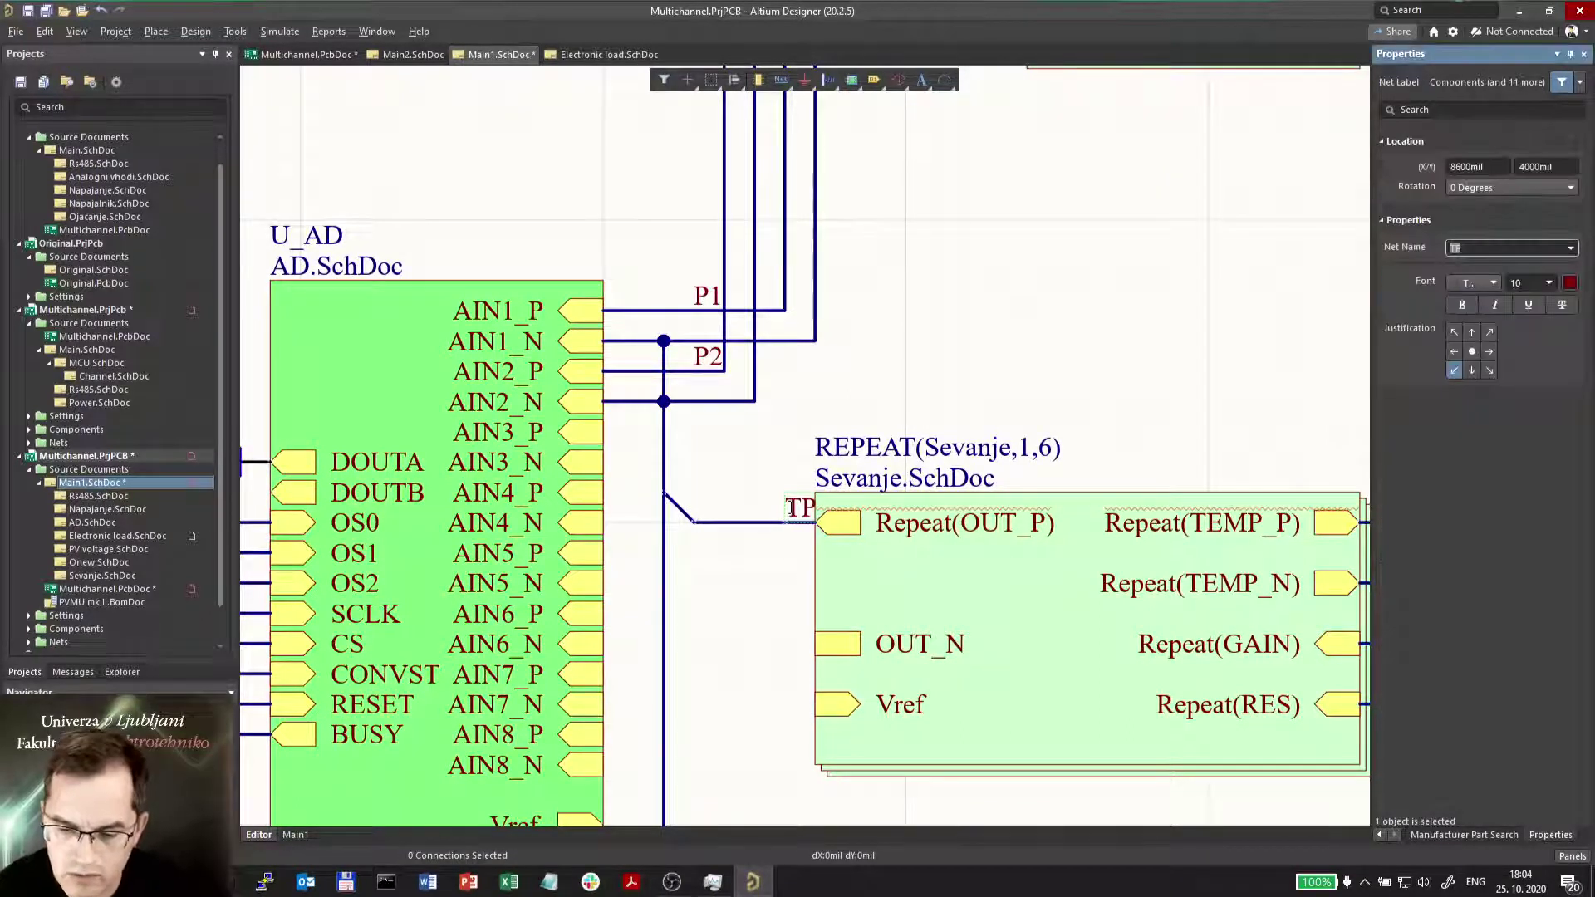
key("Return")
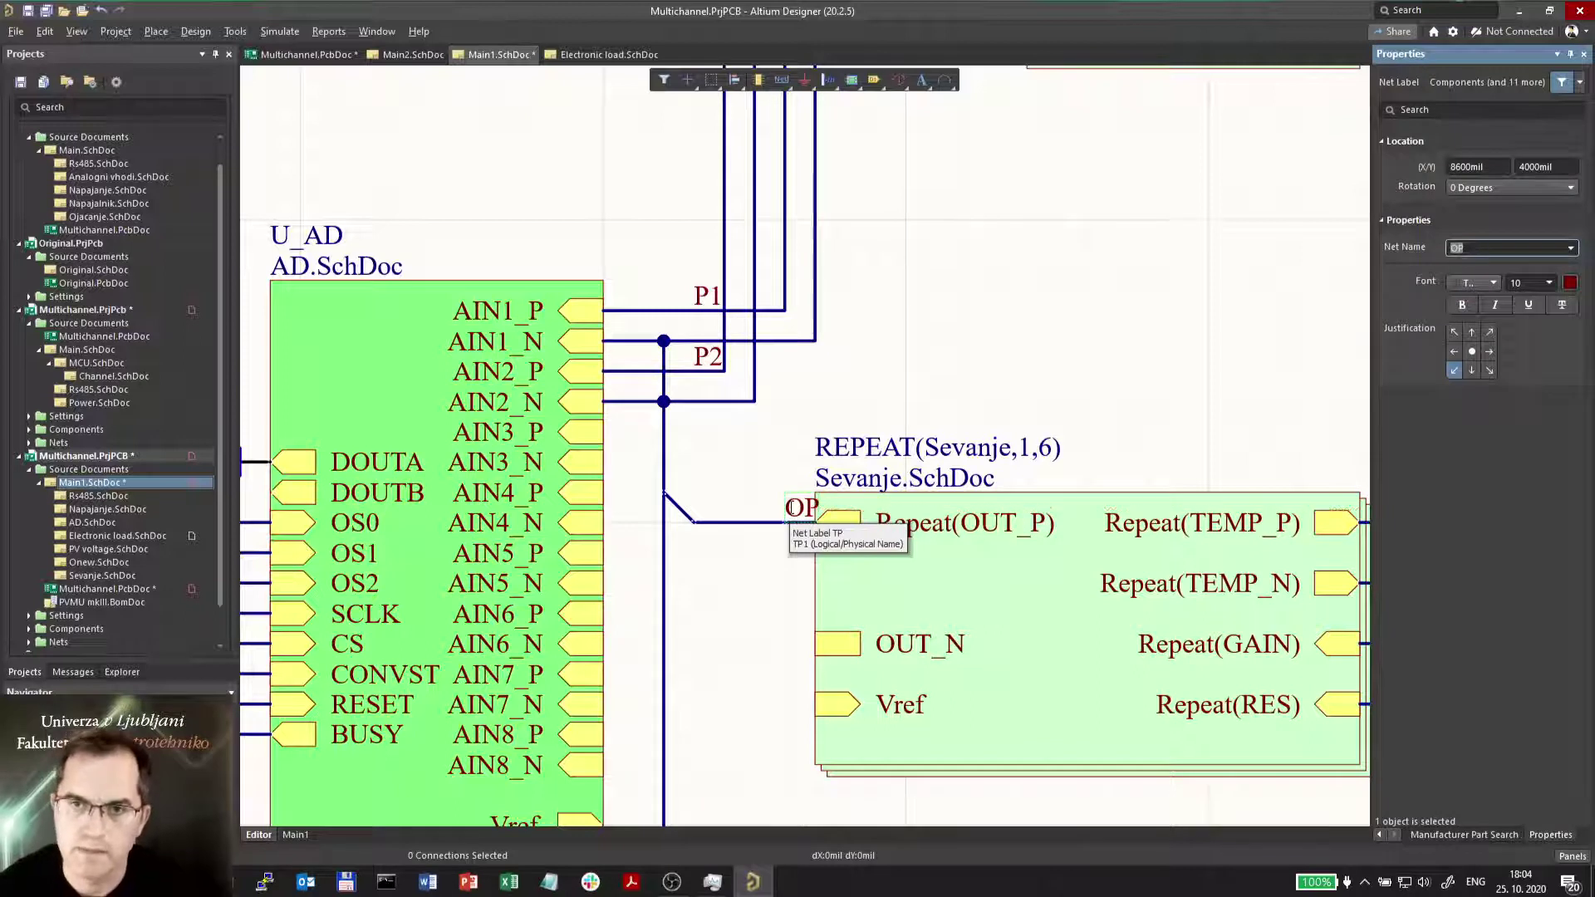
left_click(760, 604)
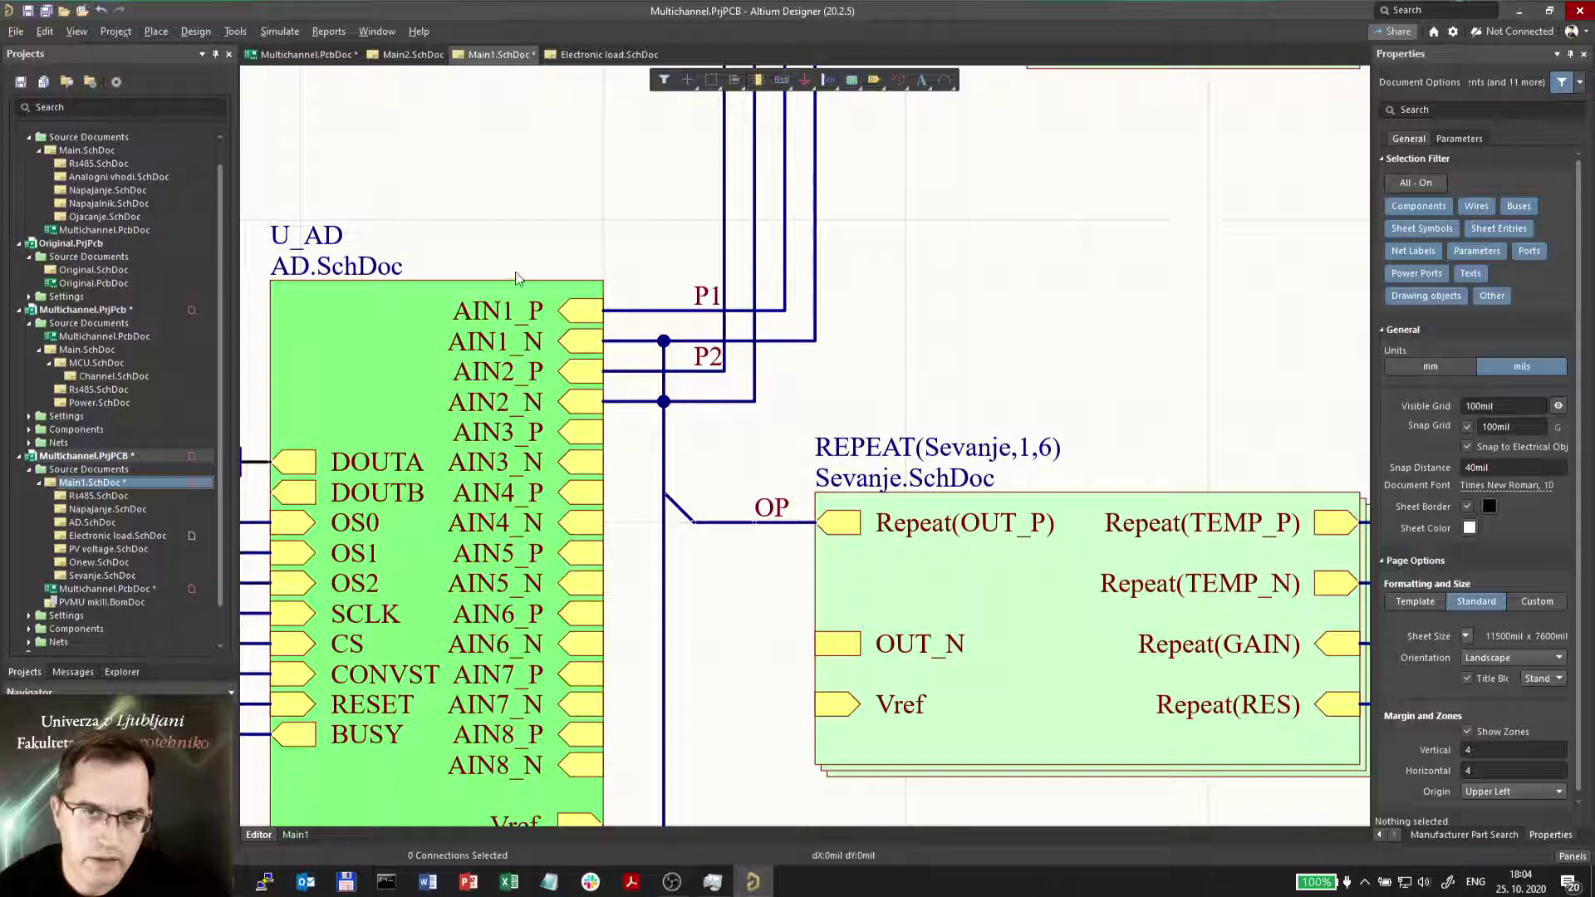
scroll(595, 596, "down", 2, "ctrl")
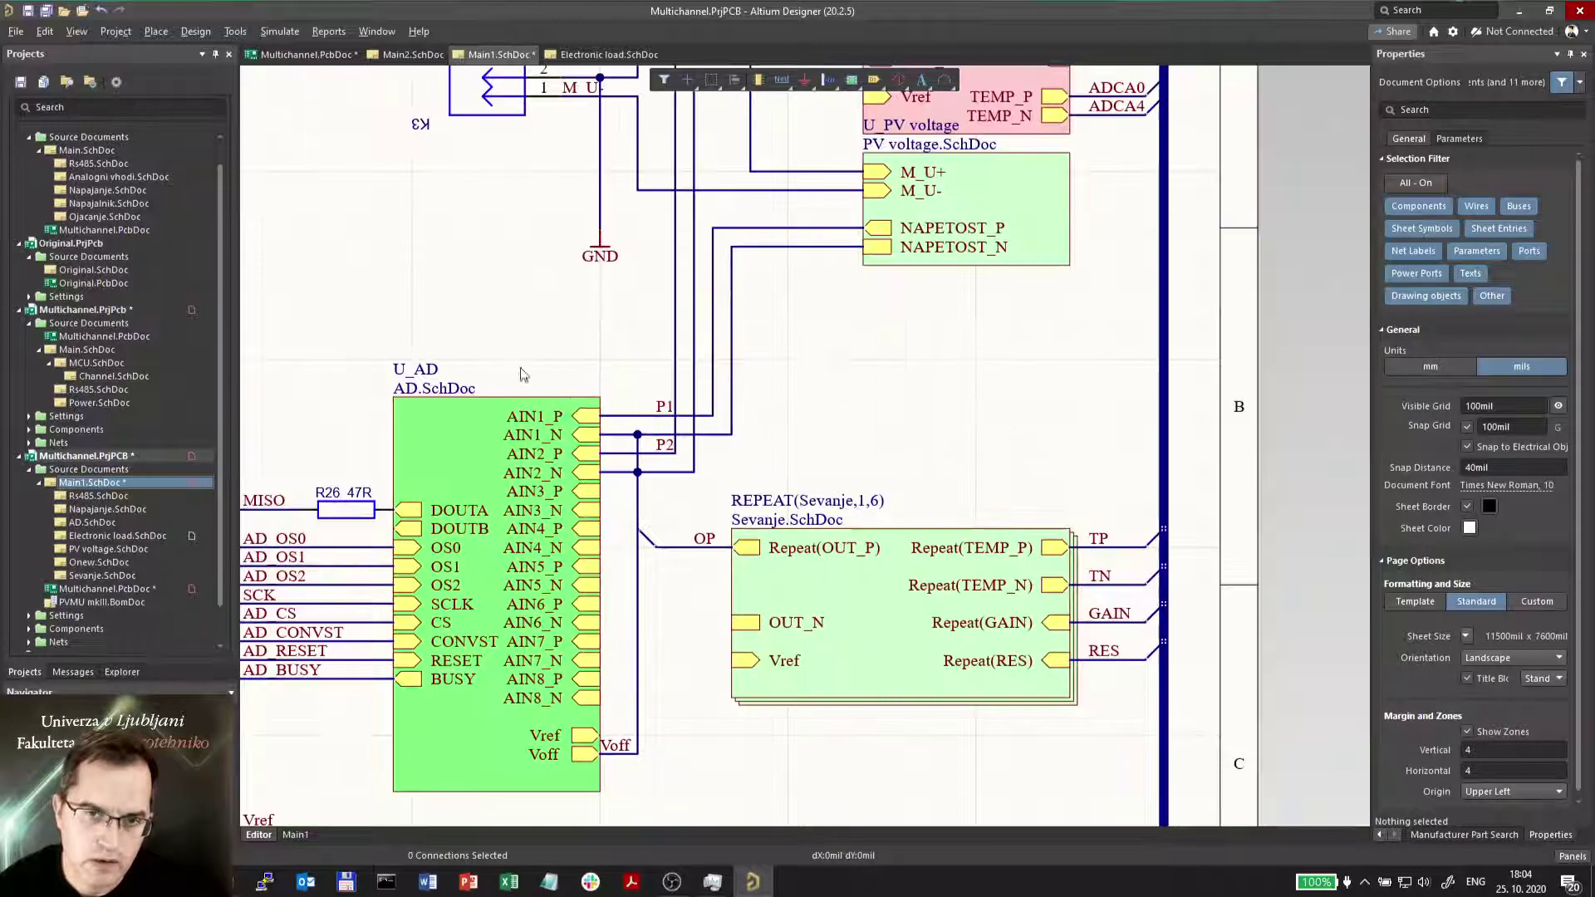
scroll(648, 715, "down", 2, "ctrl")
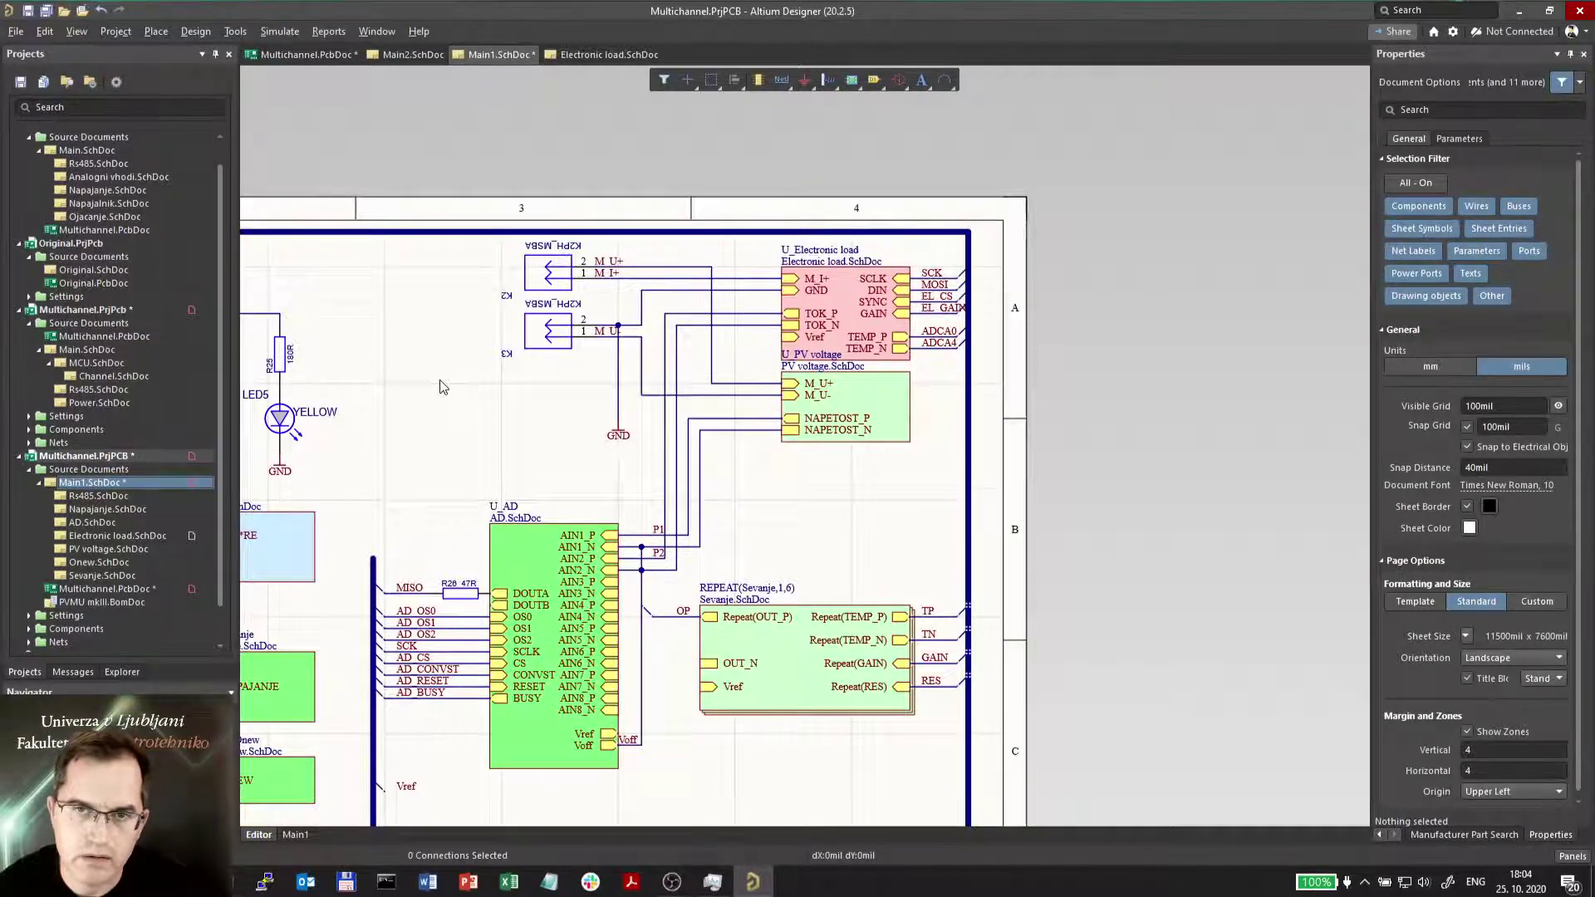
scroll(451, 355, "down", 2, "ctrl")
scroll(460, 238, "up", 4, "ctrl")
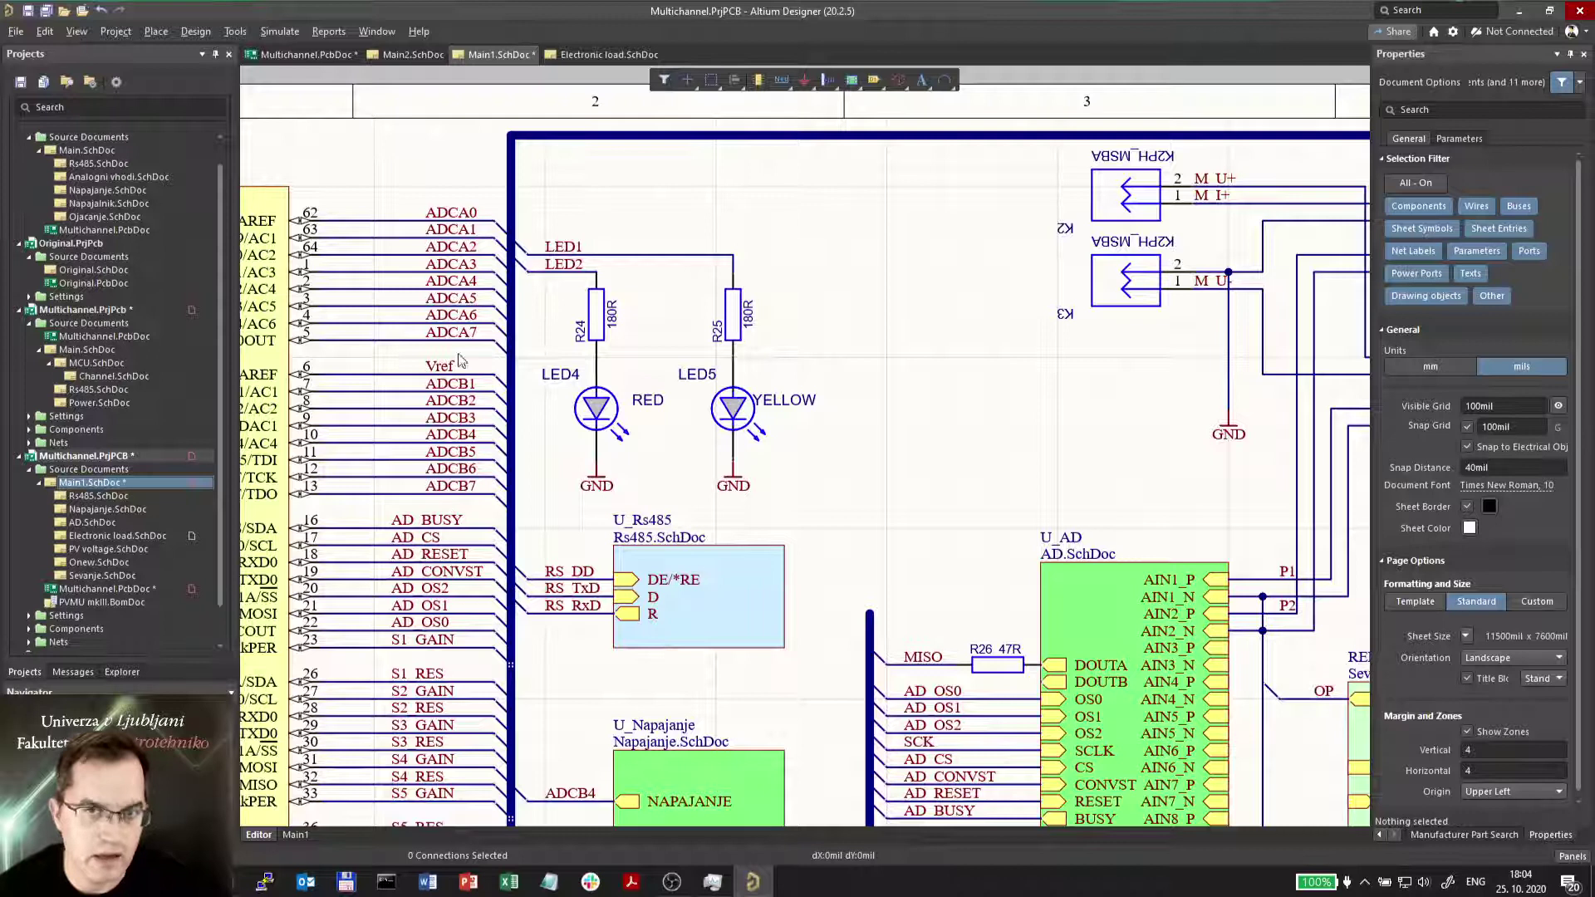
scroll(677, 515, "down", 3, "ctrl")
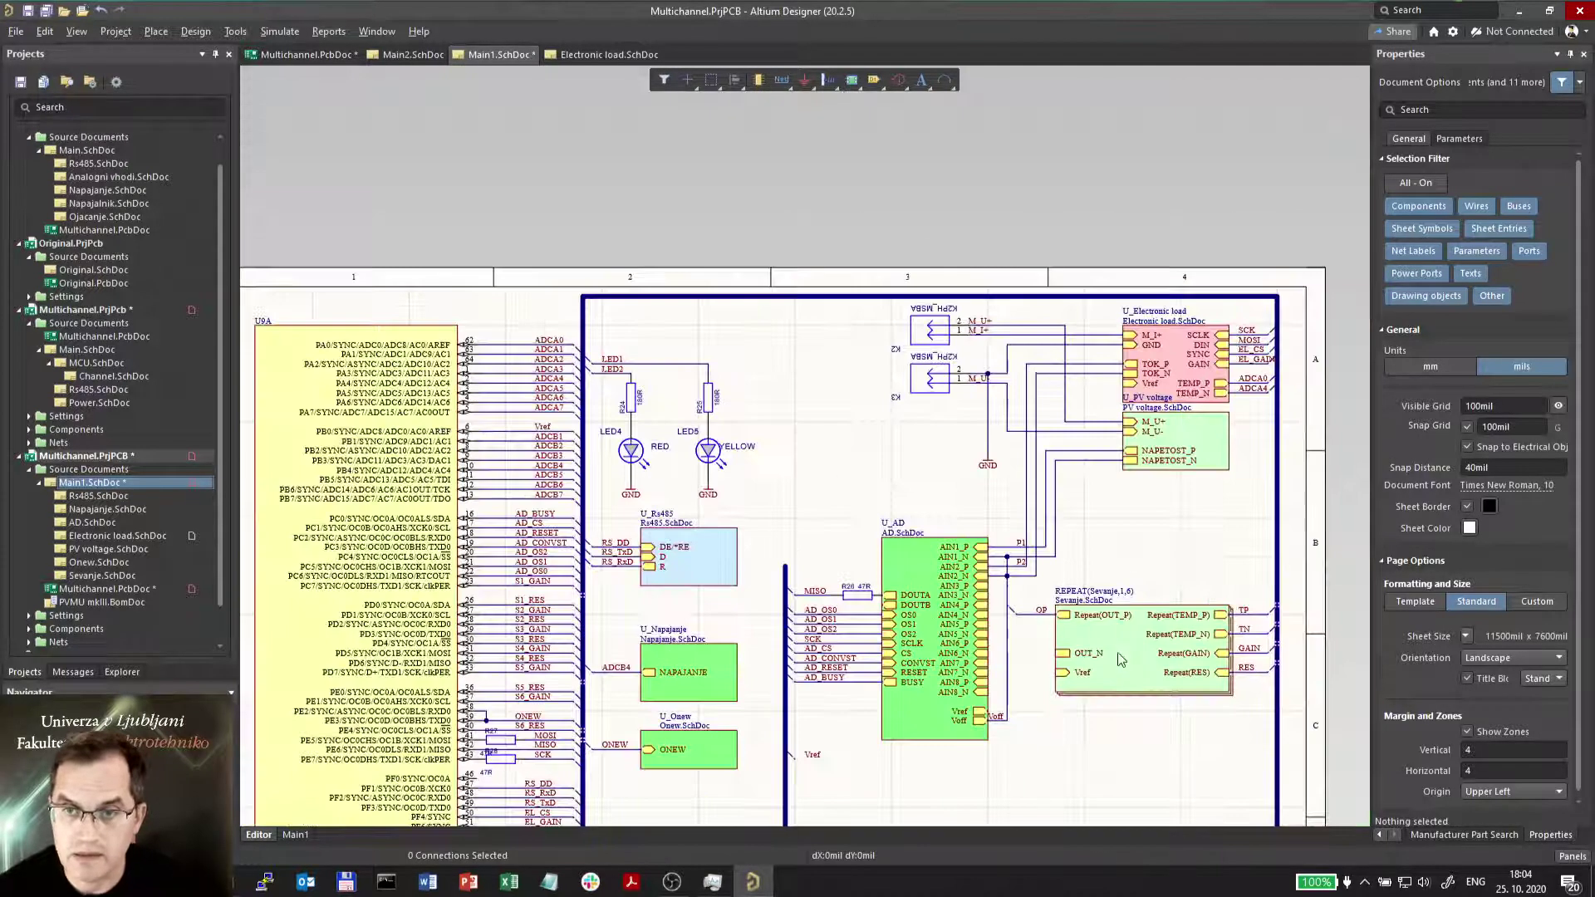
scroll(889, 578, "up", 2, "ctrl")
scroll(1060, 581, "up", 3, "ctrl")
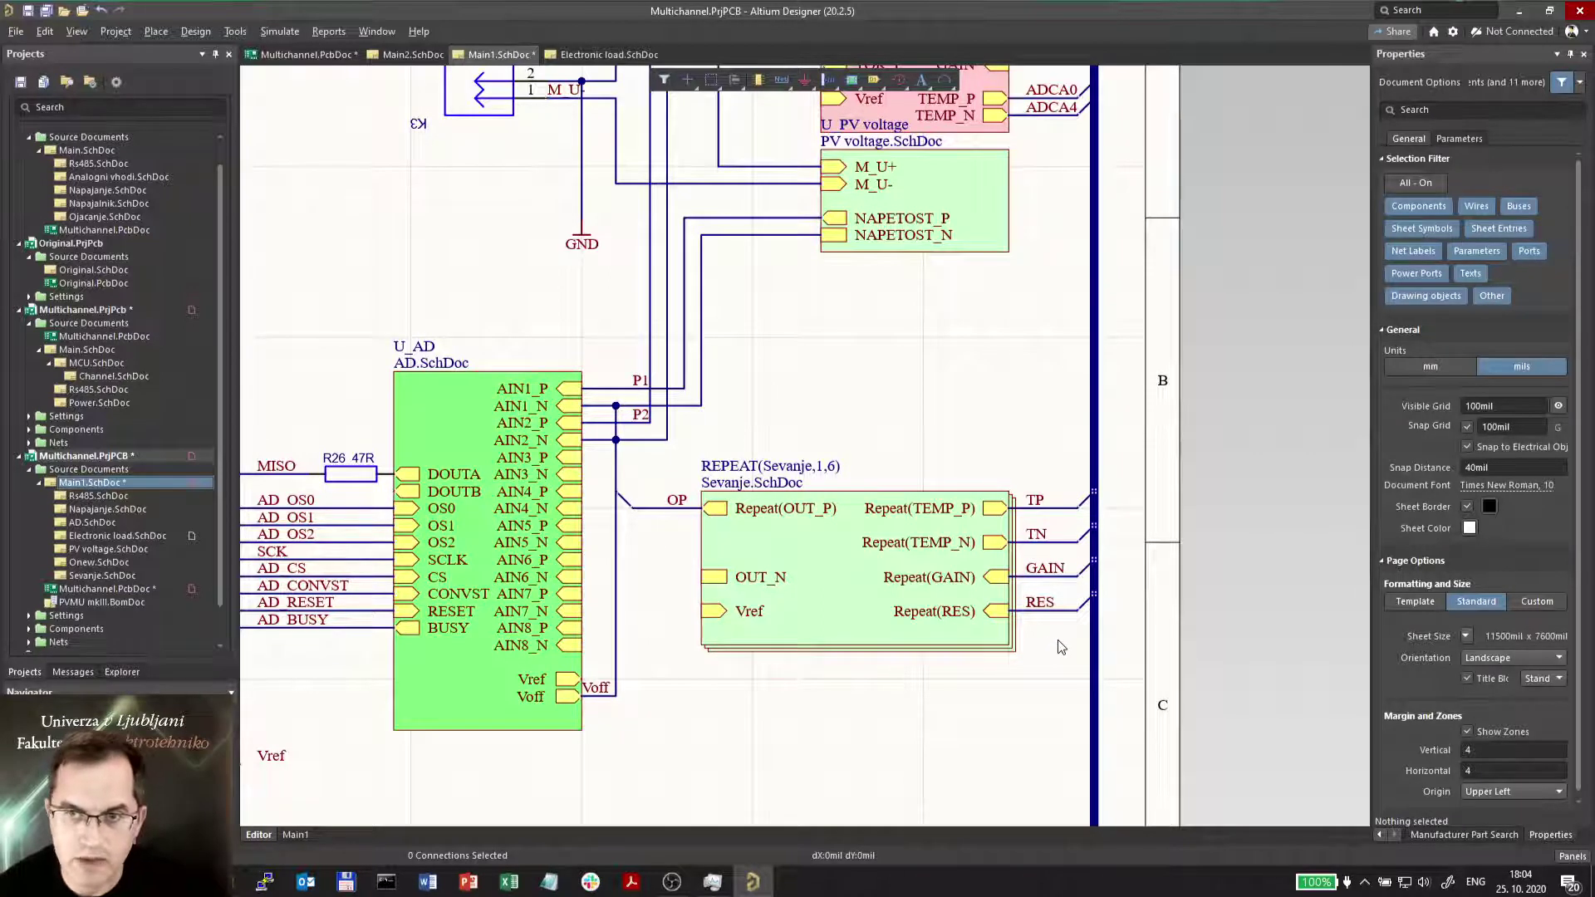
right_click_drag(312, 375, 712, 438)
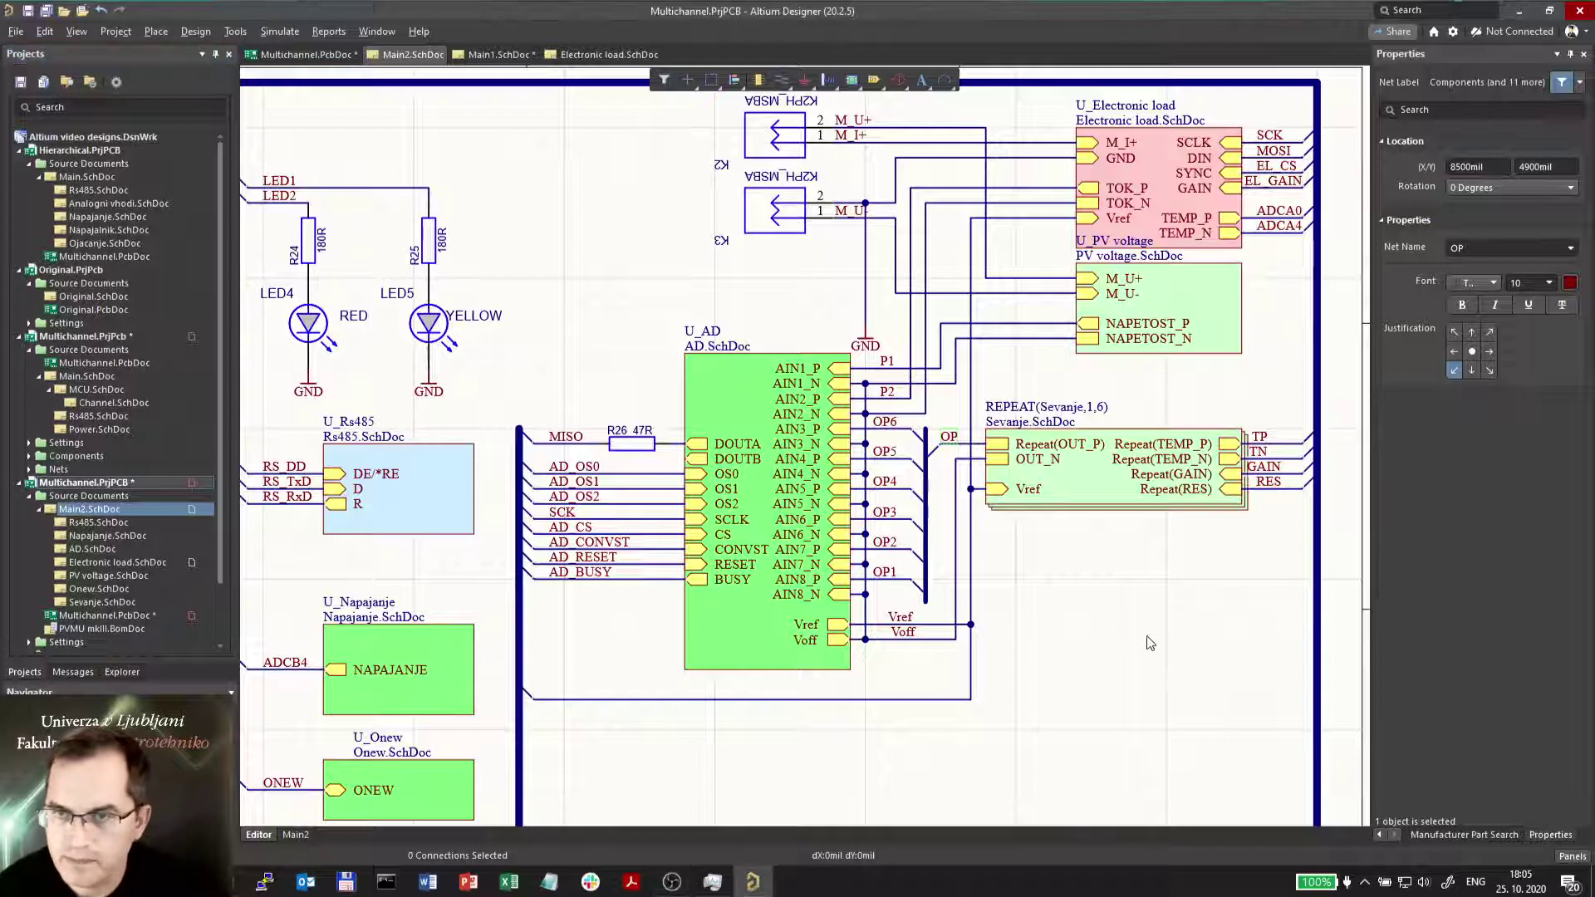
Inspect Main2's OP bus and the U9A microcontroller's per-channel net labels.
scroll(936, 429, "up", 2, "ctrl")
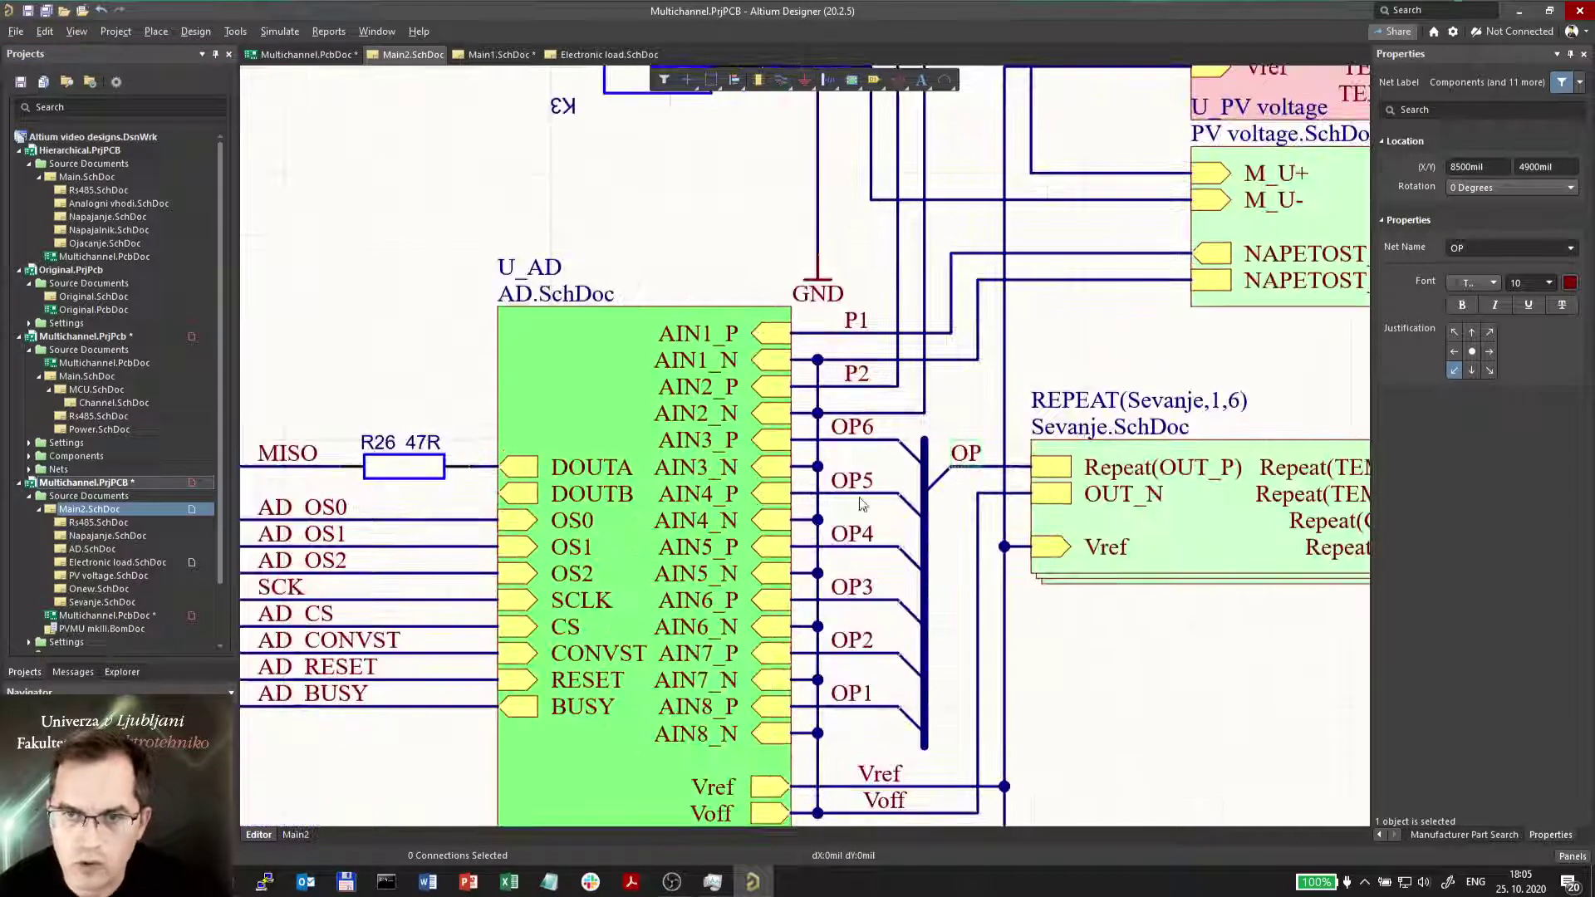
scroll(781, 556, "down", 3, "ctrl")
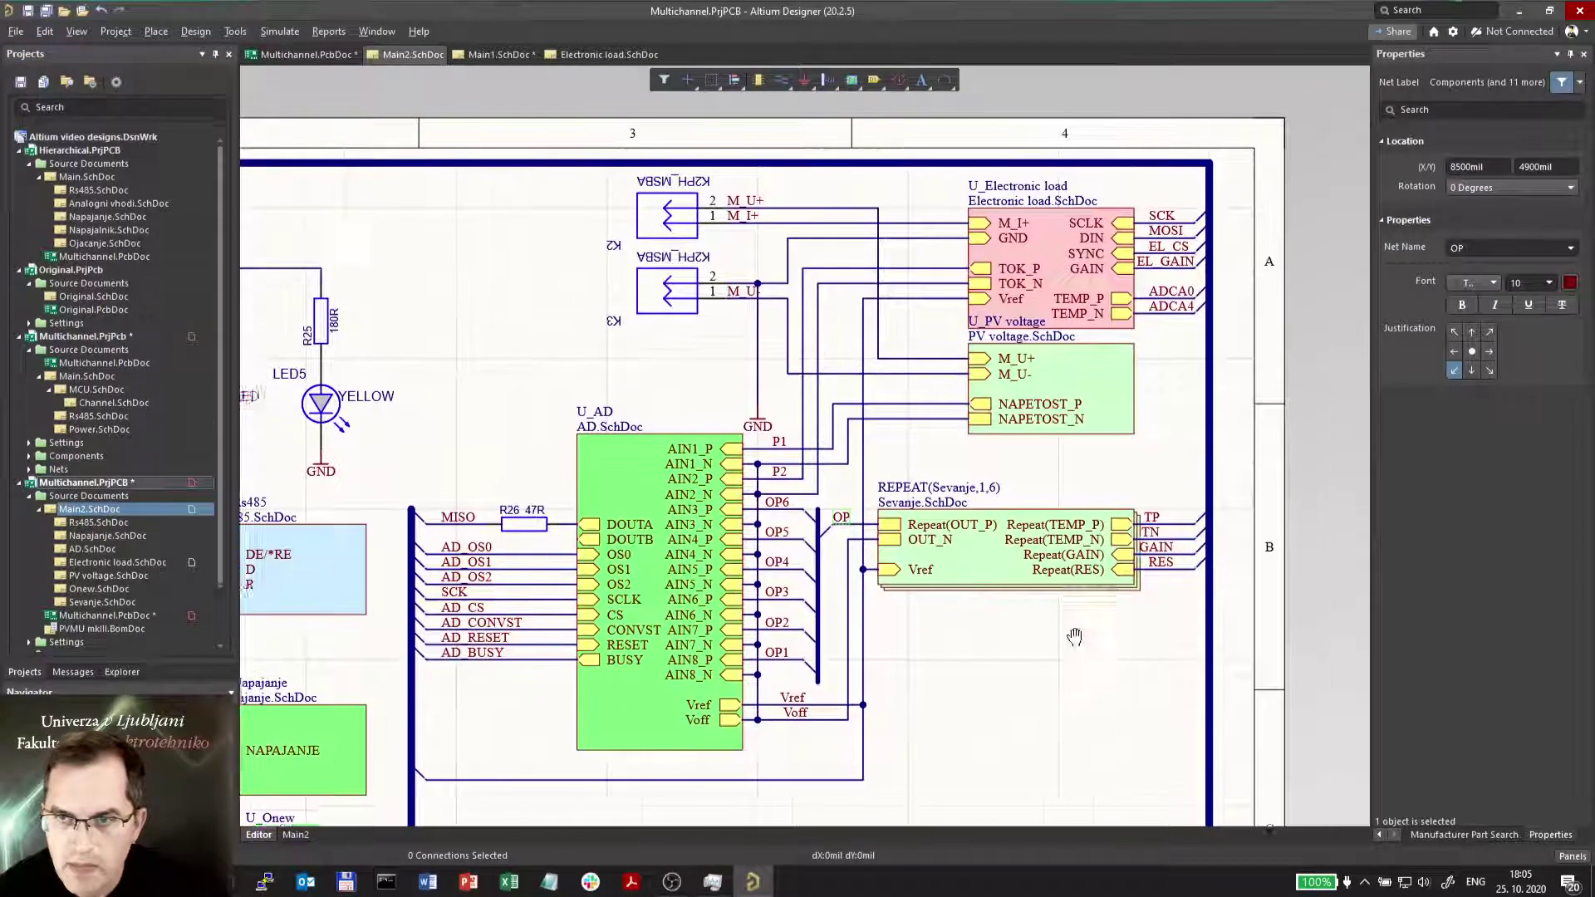
right_click_drag(590, 372, 1266, 250)
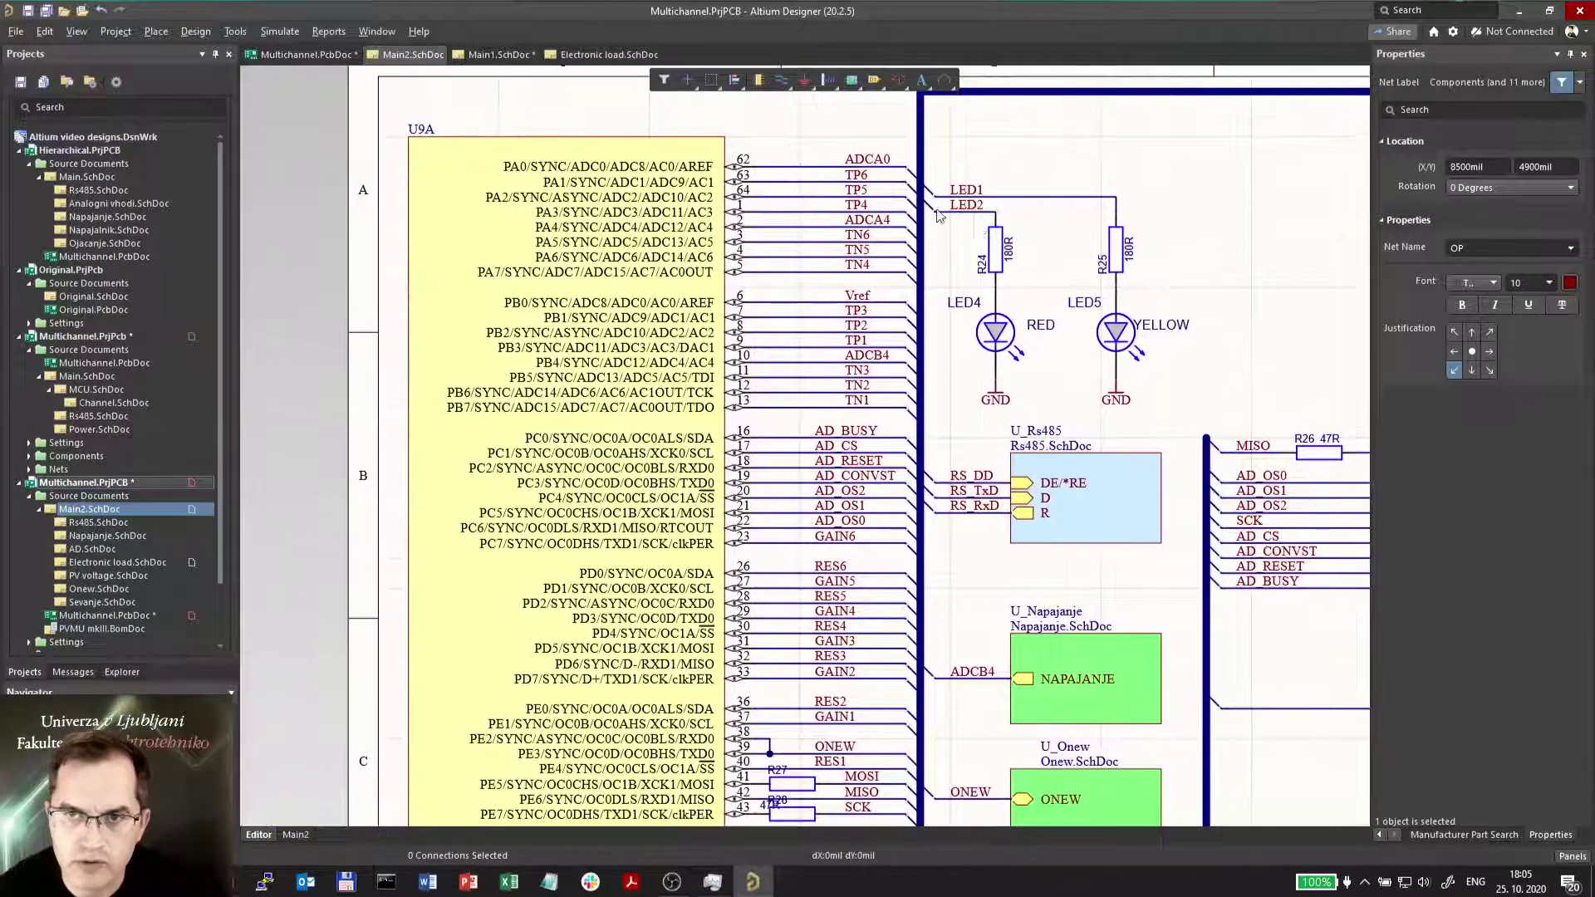
scroll(827, 282, "up", 2, "ctrl")
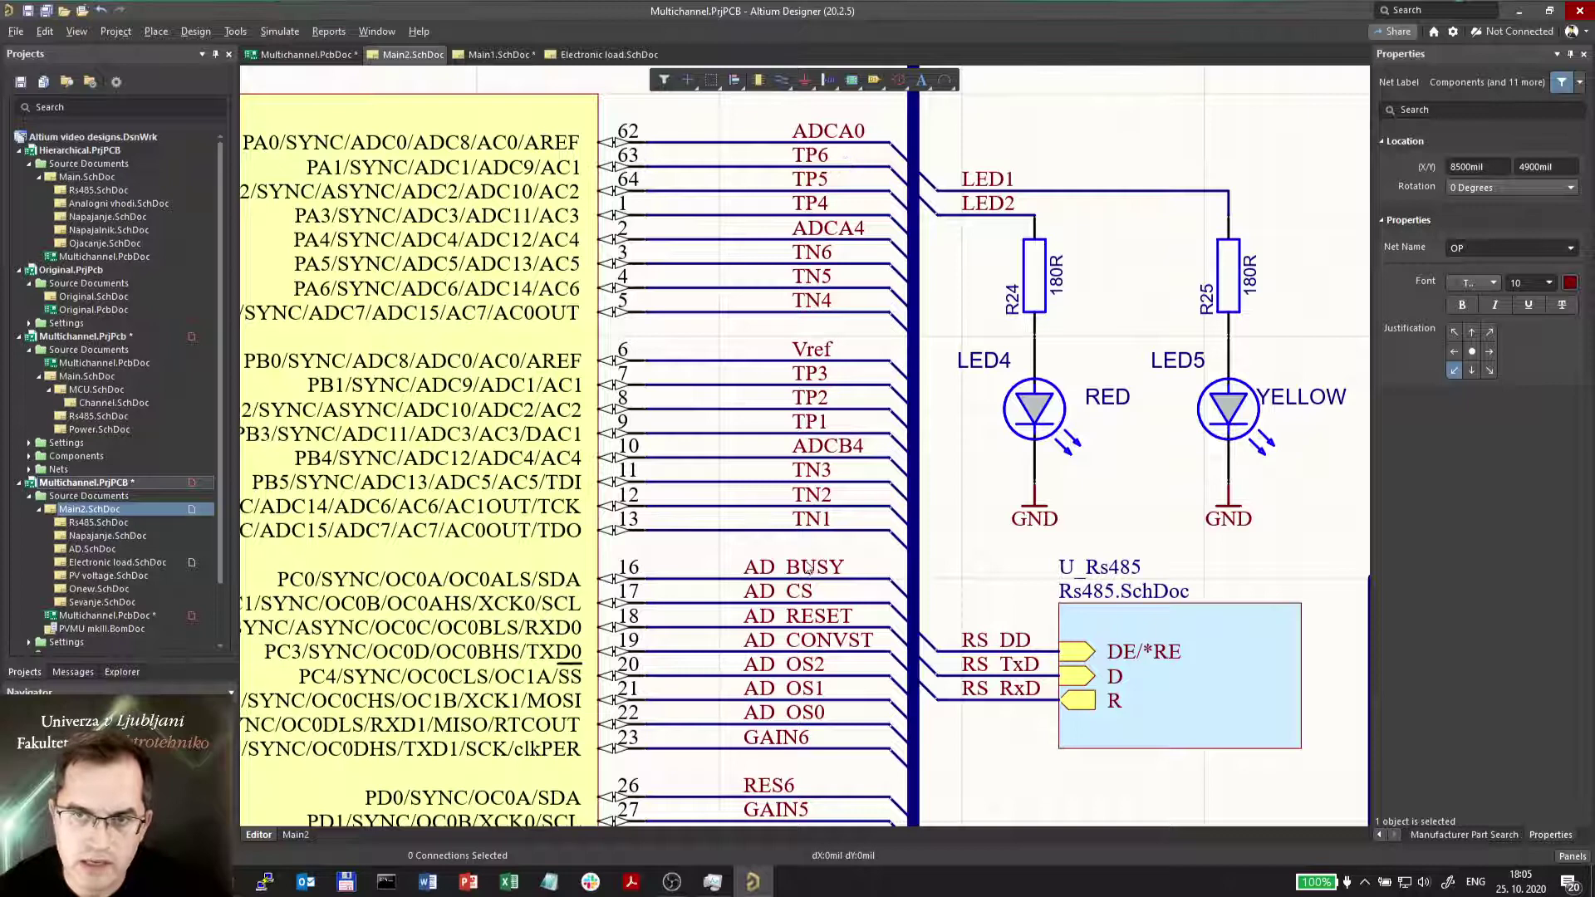
scroll(789, 758, "down", 5)
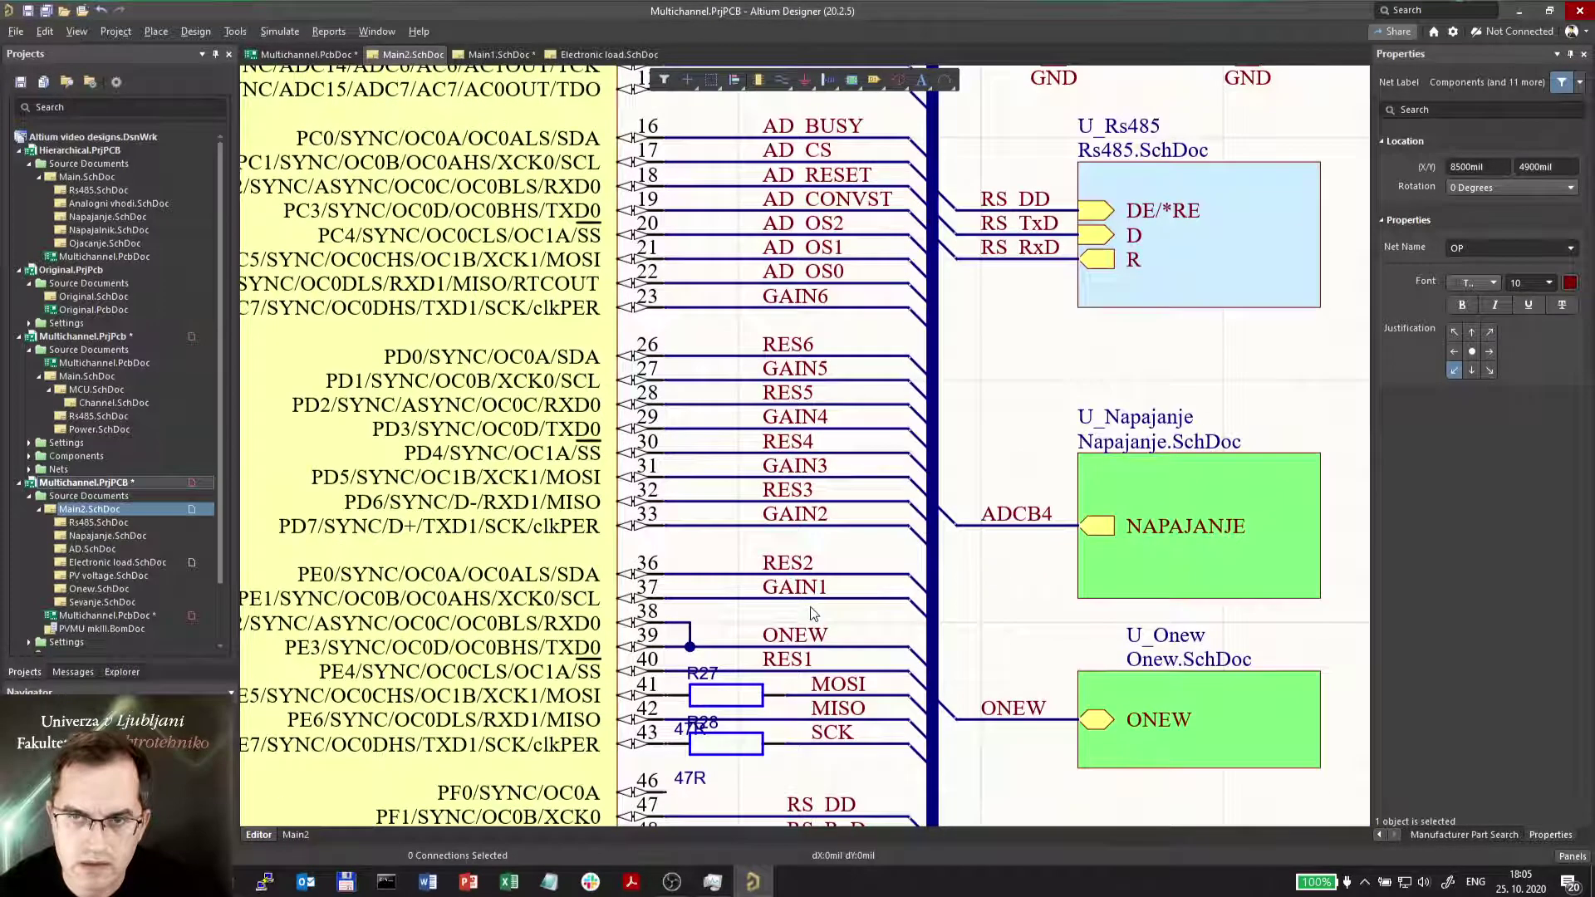
scroll(677, 462, "down", 3, "ctrl")
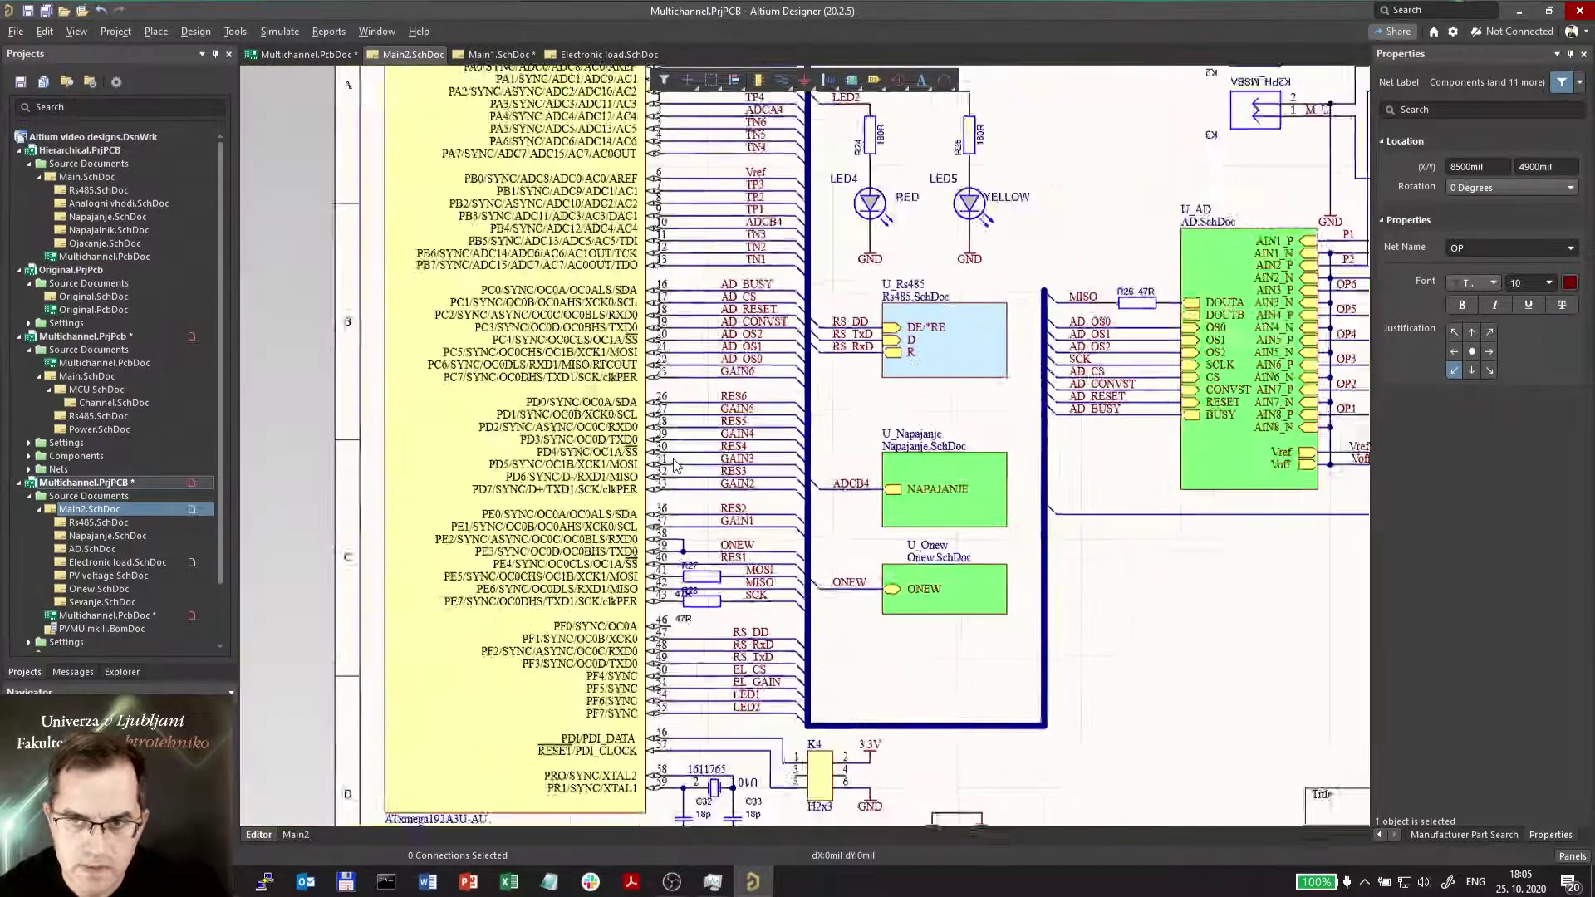
scroll(831, 486, "down", 1, "ctrl")
scroll(1108, 527, "down", 1, "ctrl")
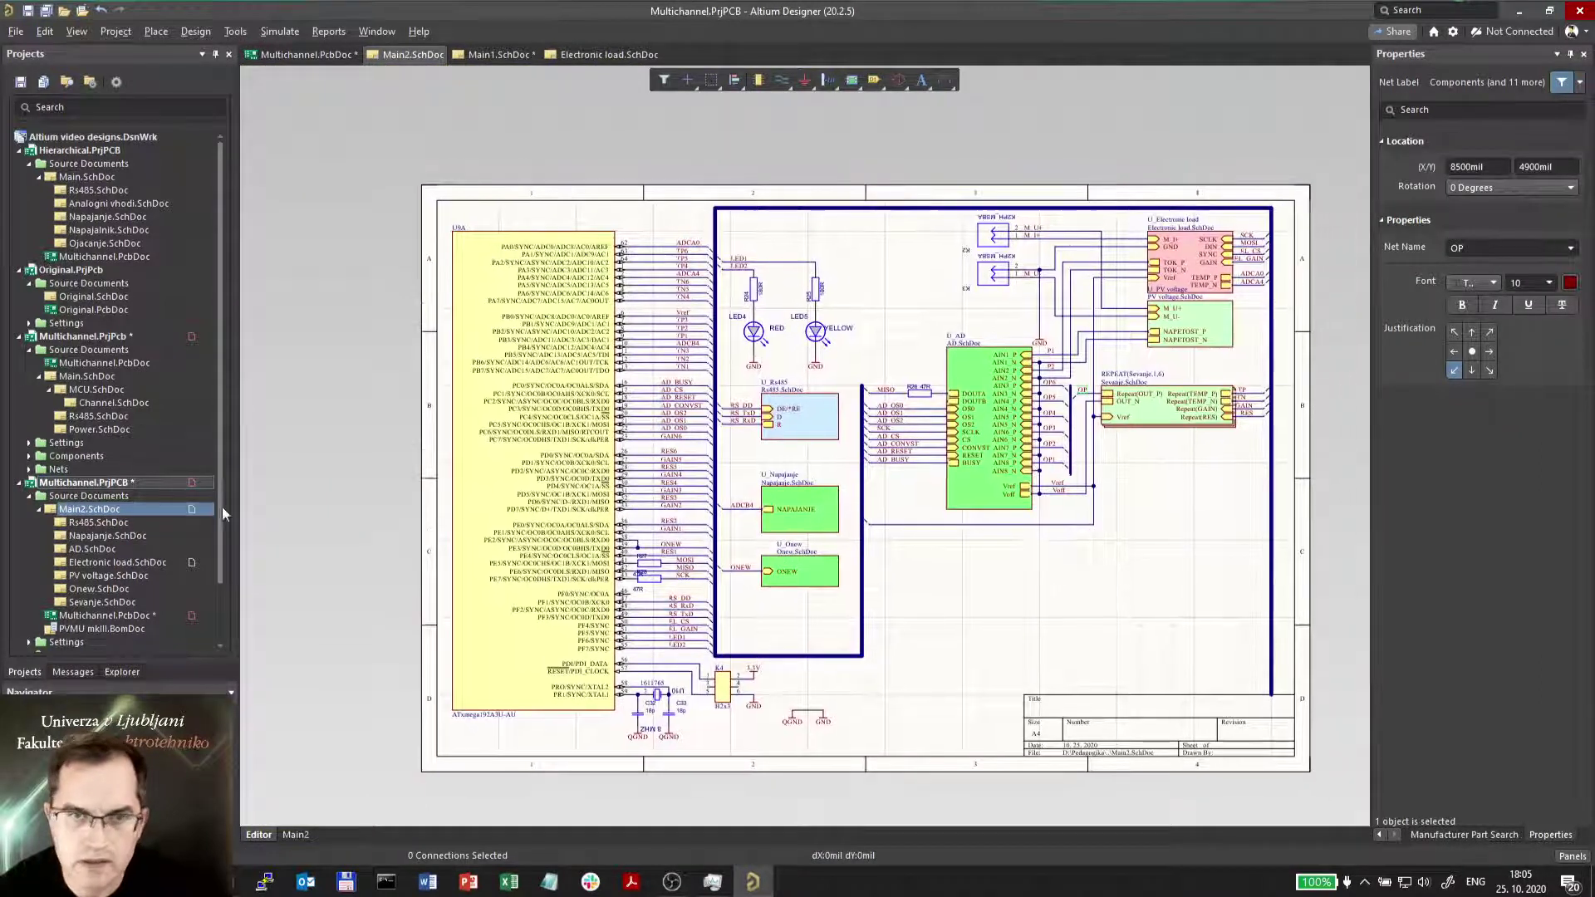
right_click(57, 490)
left_click(98, 494)
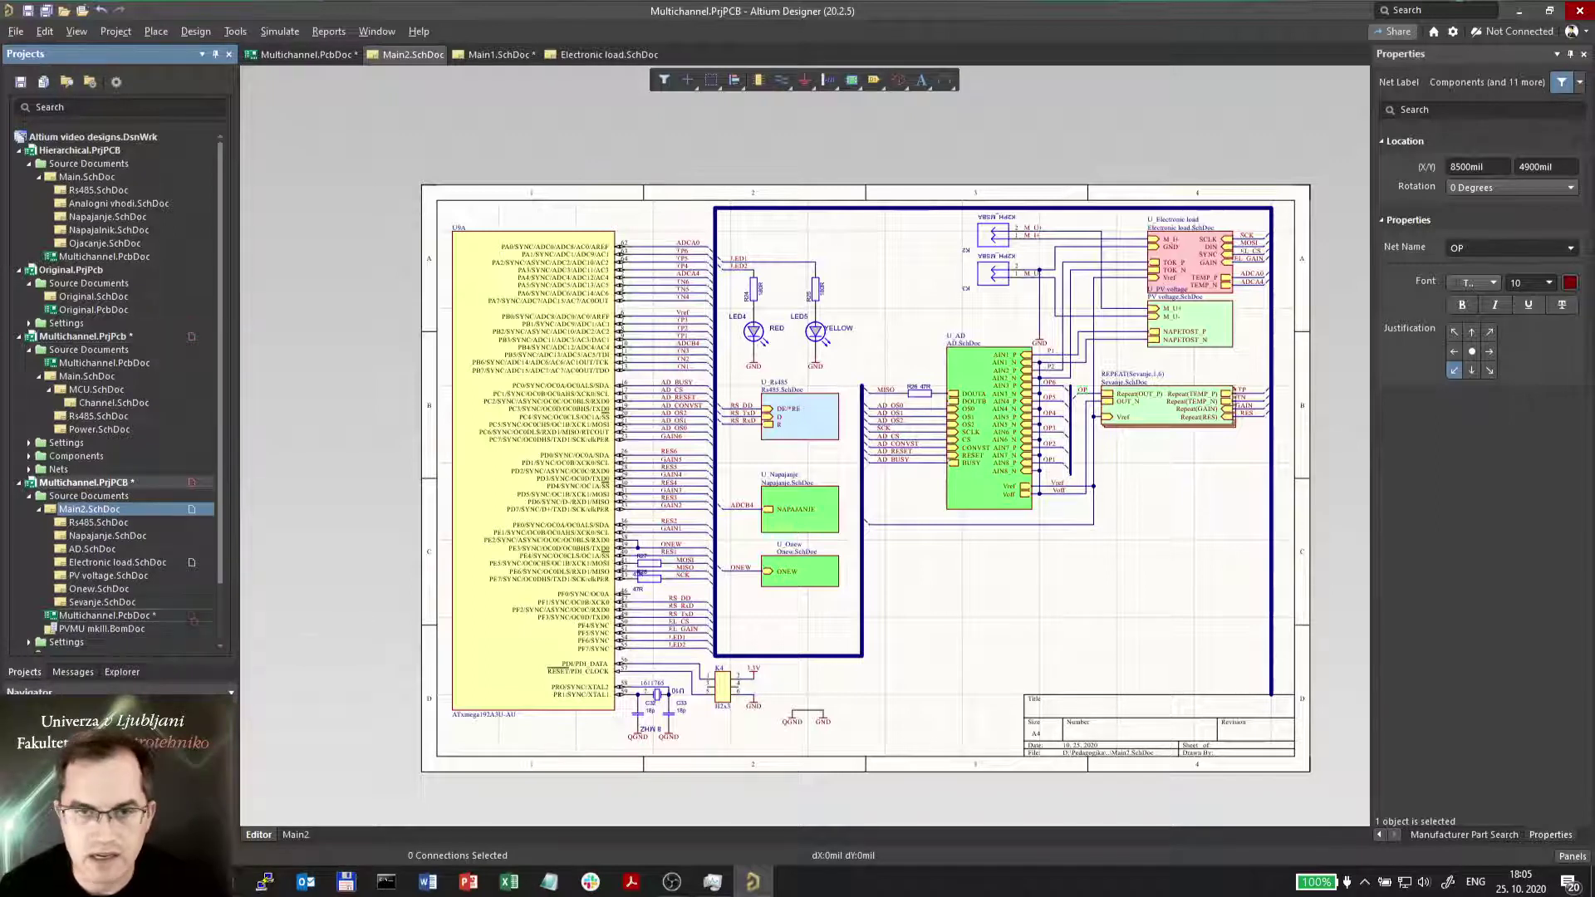
Open Multichannel.PcbDoc and pan across the CH 1–CH 6 channel blocks.
double_click(108, 617)
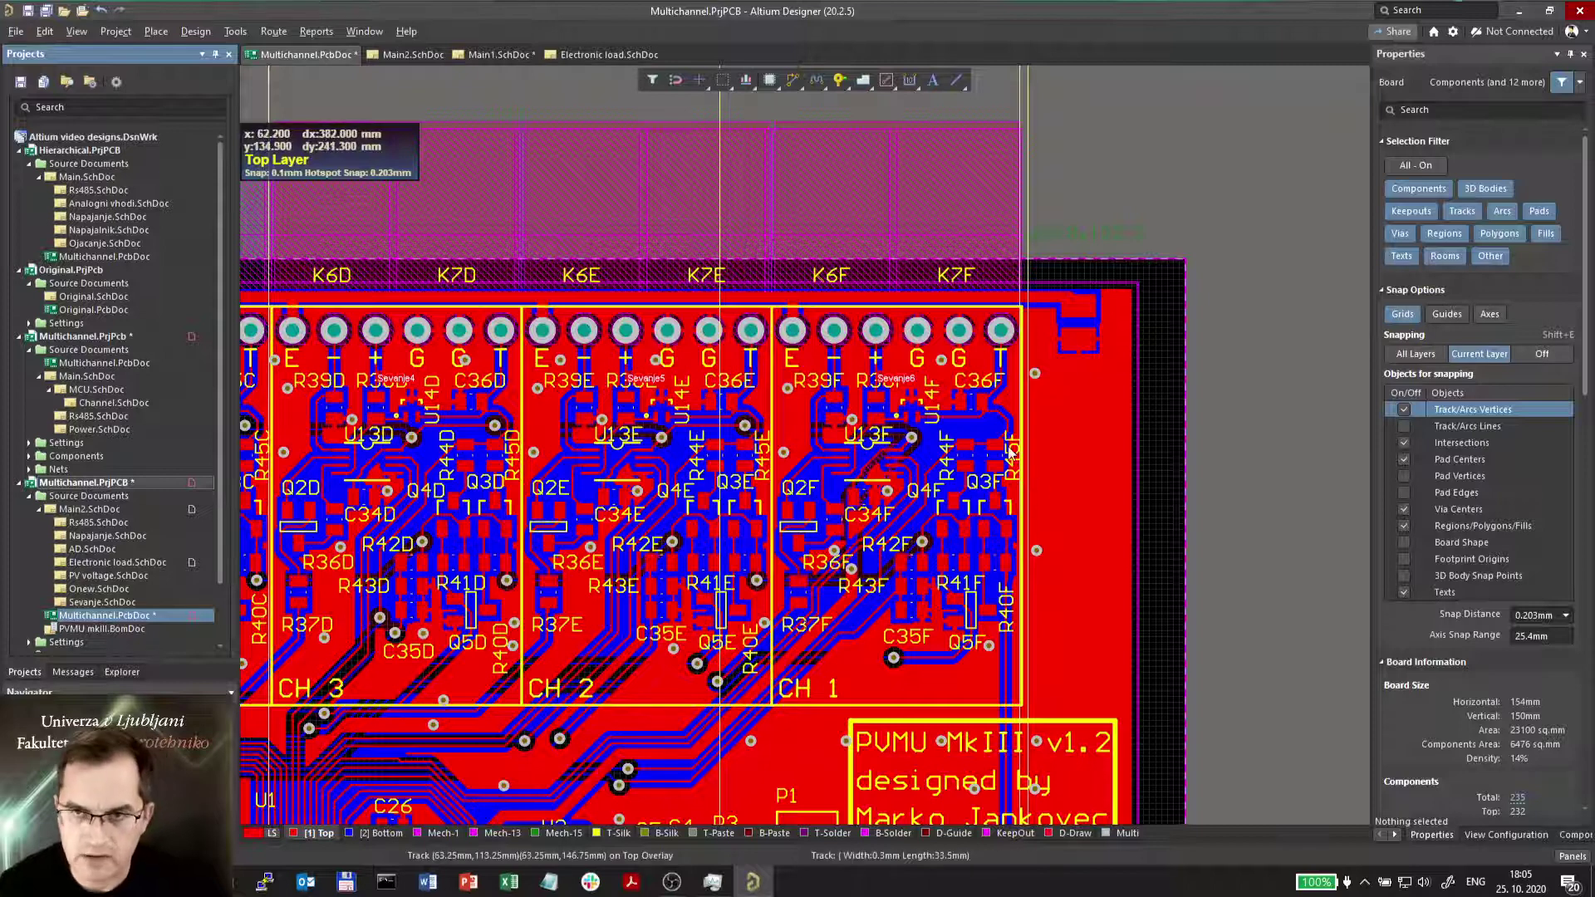
scroll(913, 598, "left", 4)
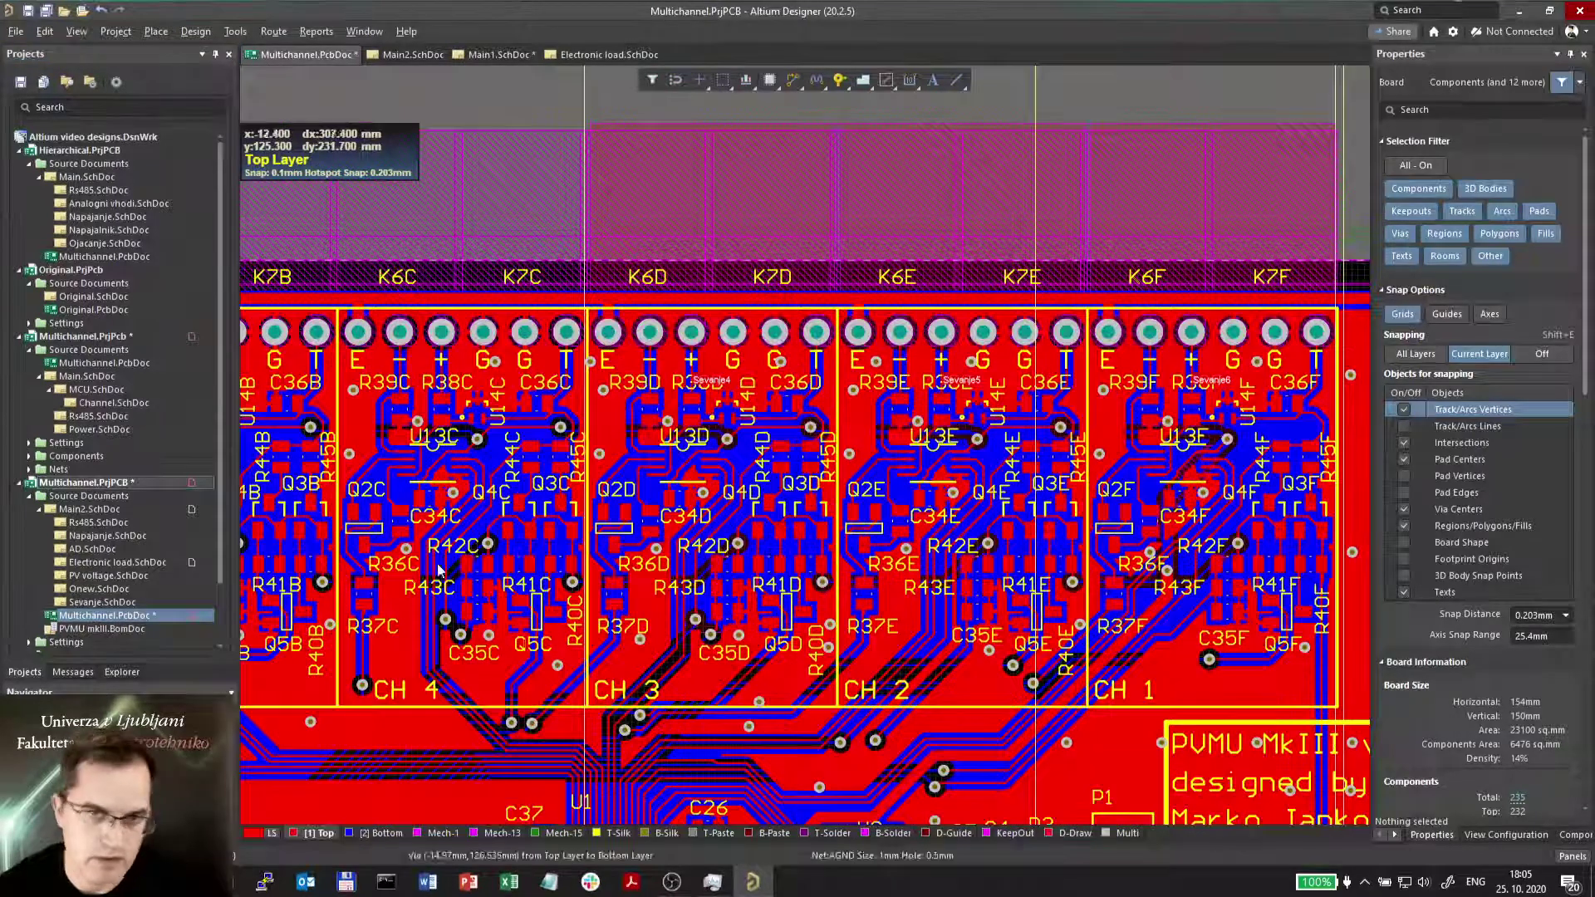
scroll(988, 590, "left", 3, "shift")
scroll(1066, 579, "right", 5, "shift")
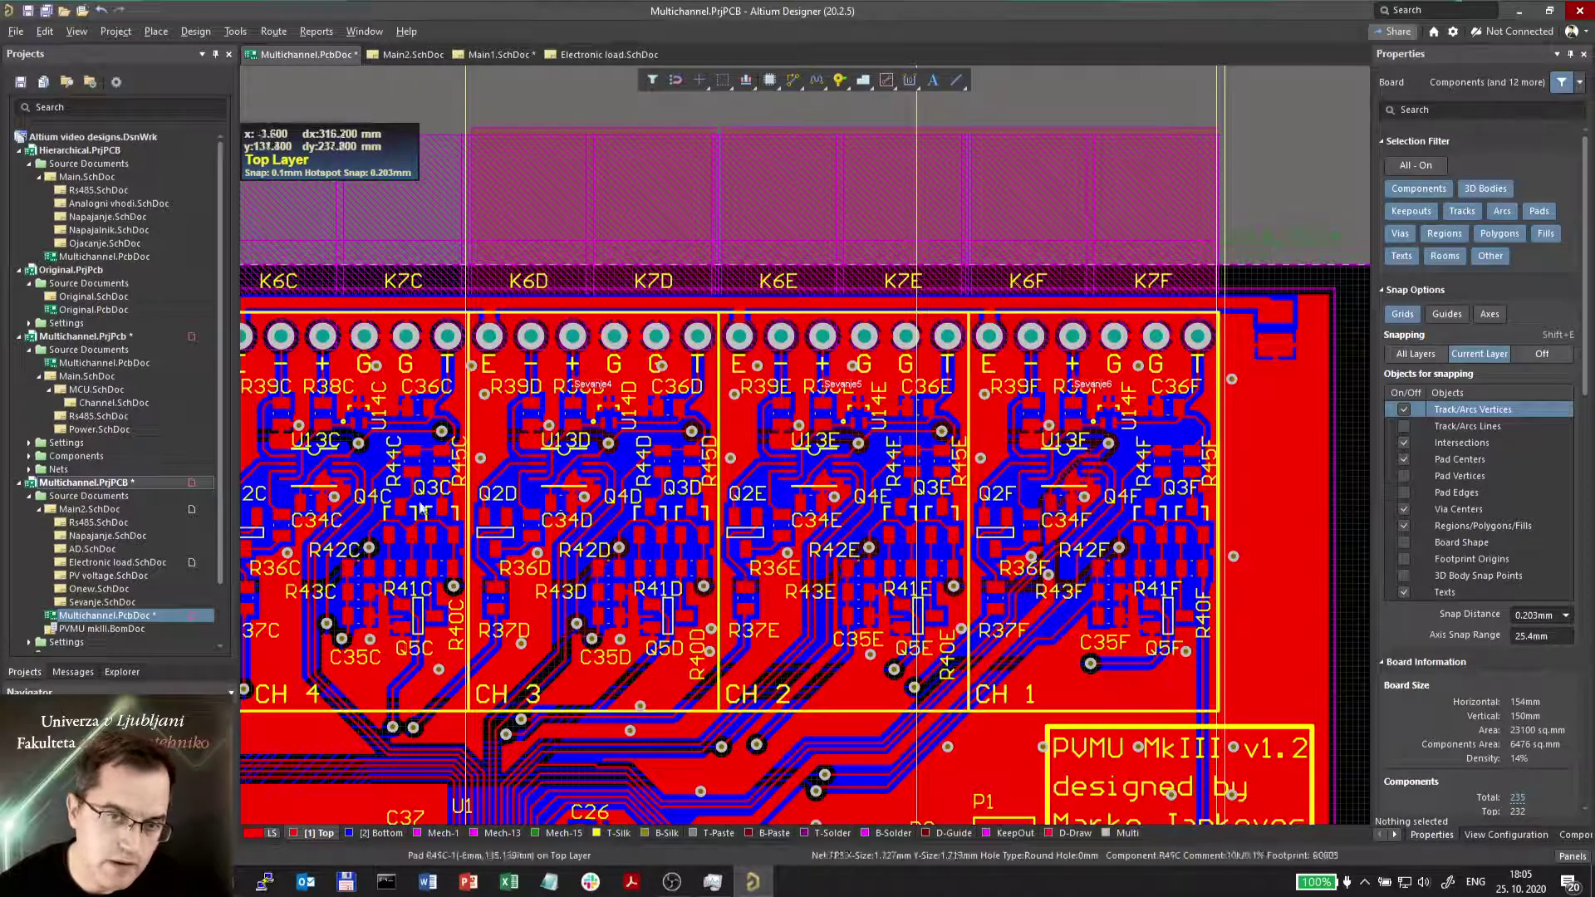
right_click_drag(400, 548, 845, 528)
scroll(845, 528, "down", 3, "ctrl")
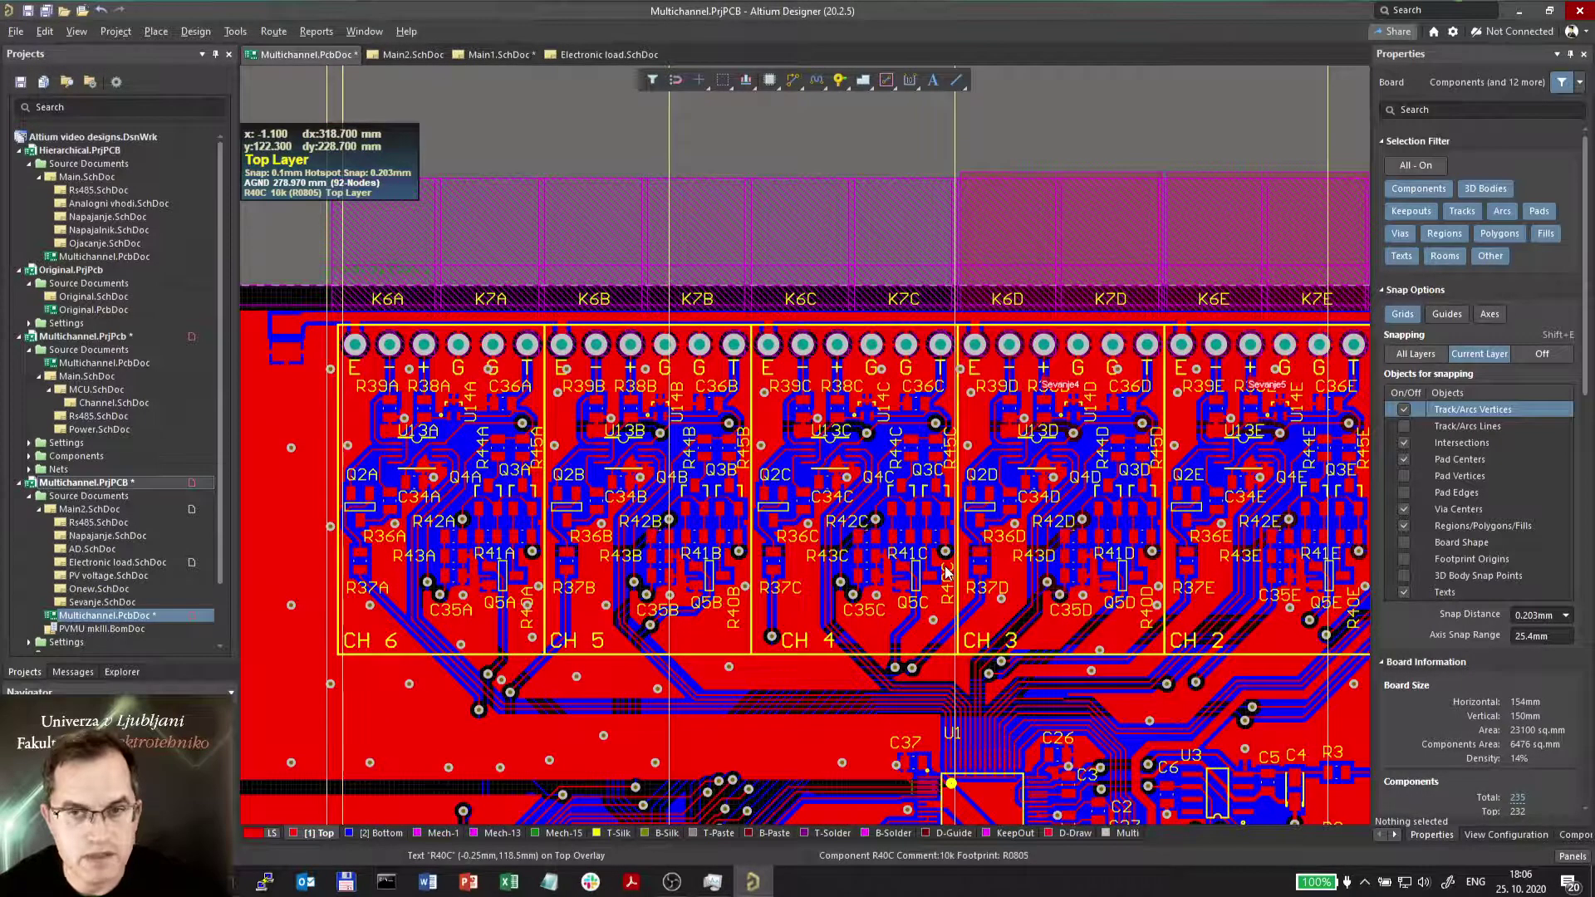
scroll(946, 572, "down", 2, "ctrl")
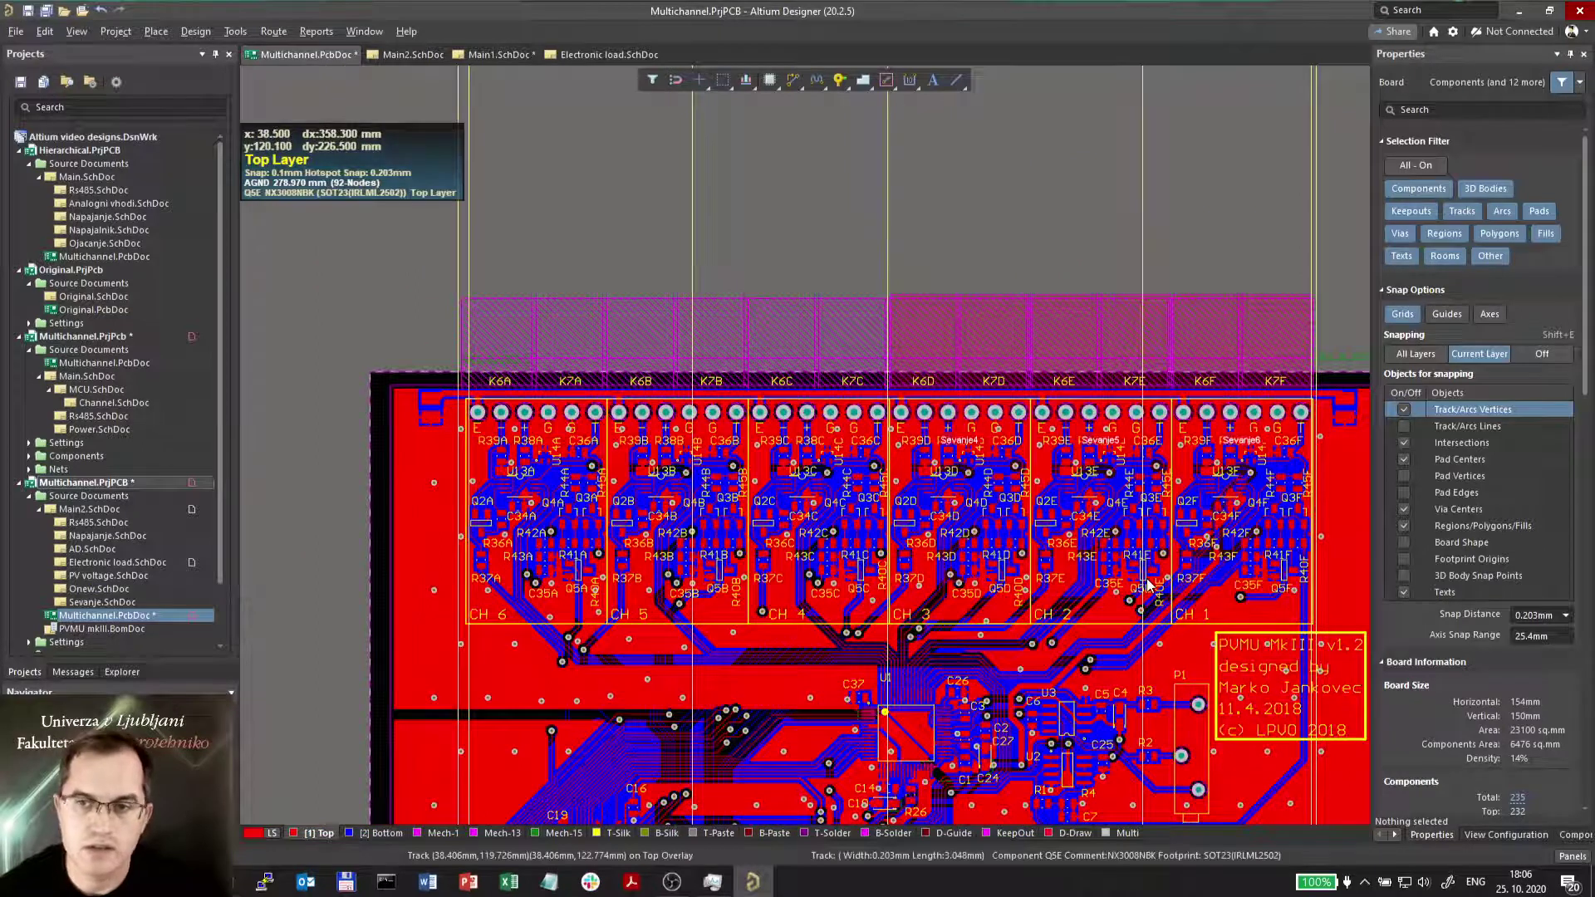